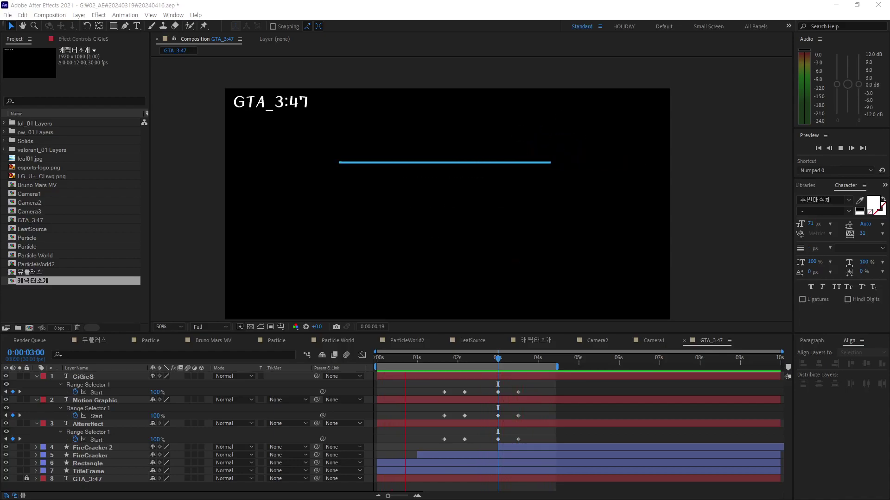
Step: Scrub back to 0:00:02:02, then bring up settings for a new 1920×1080, 30 fps composition
mouse_move(498, 358)
left_mouse_down()
mouse_move(453, 361)
mouse_move(474, 365)
left_mouse_up()
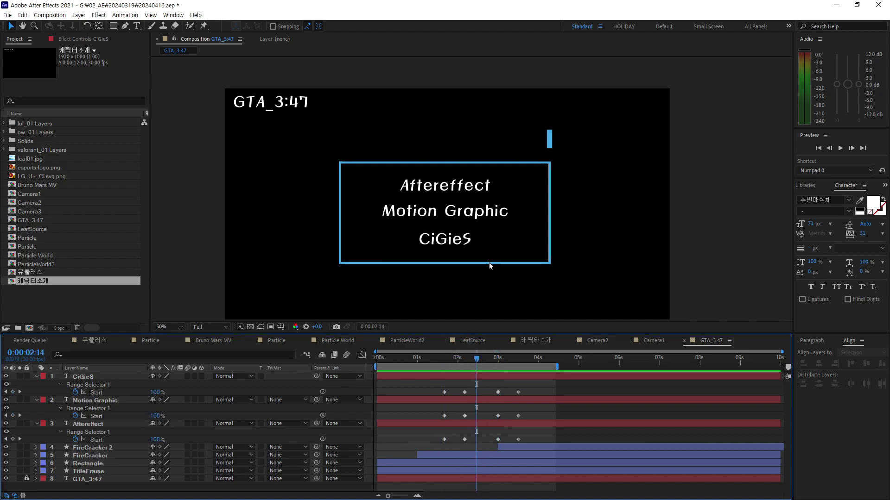
key("ctrl+k")
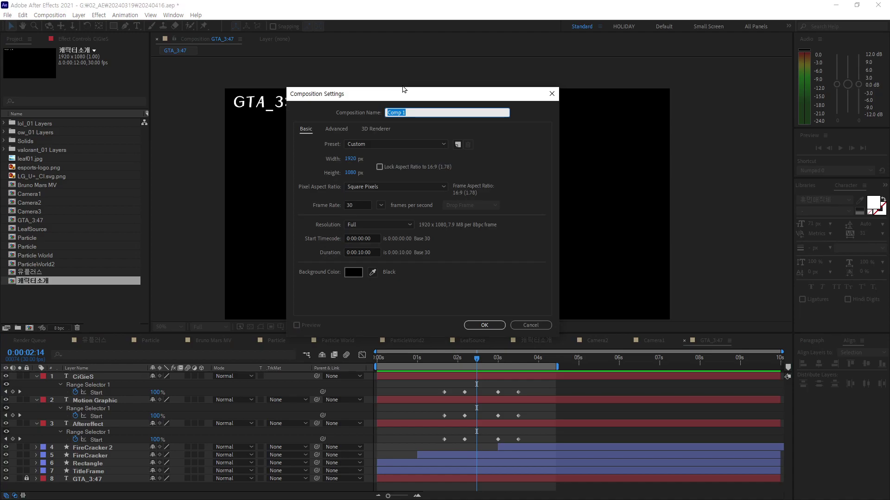
Step: Create the GTA_3:16 composition and type the title 'GTA_3:16' near its top-left corner
type("GTA_3:16")
left_click(485, 326)
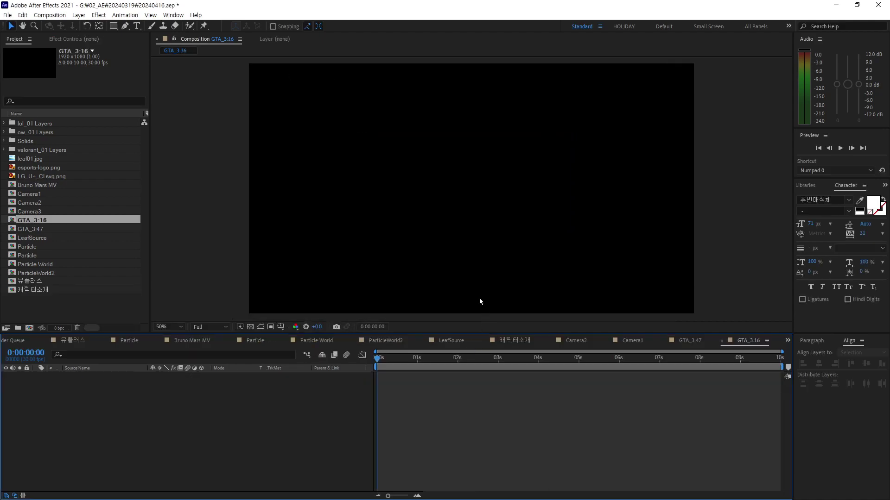
left_click(136, 26)
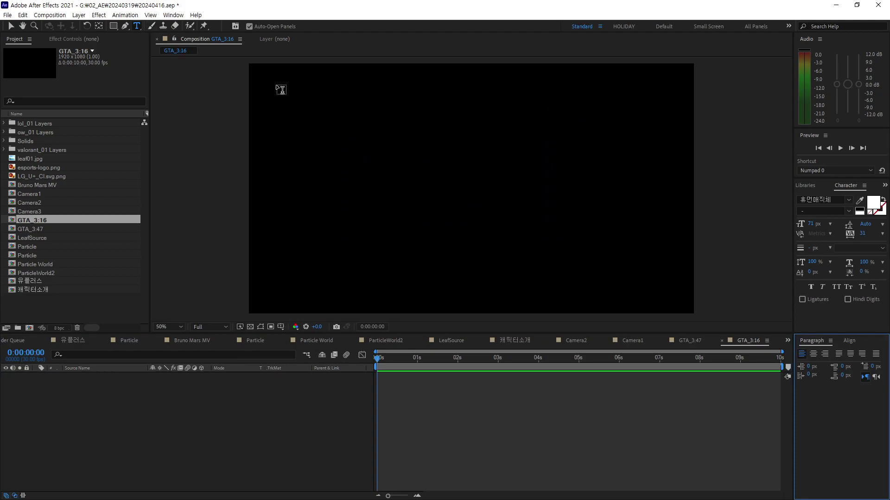
left_click(266, 87)
type("GTA_")
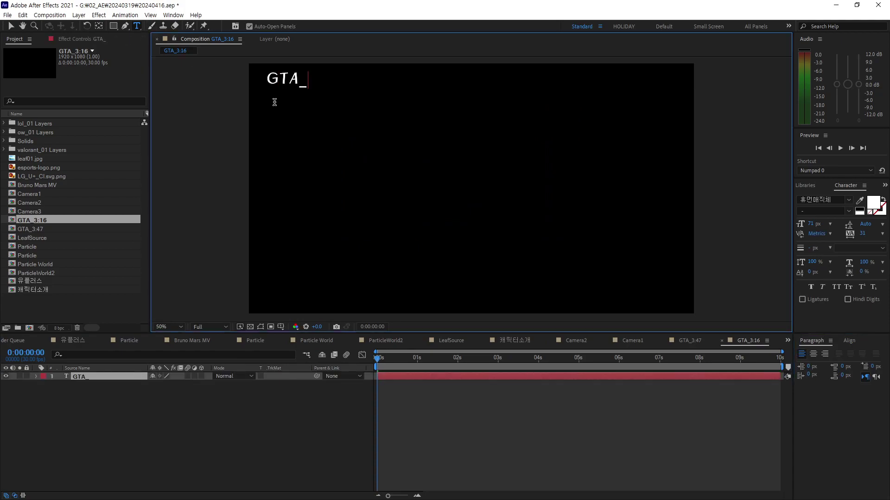
type("3:16")
left_click(11, 25)
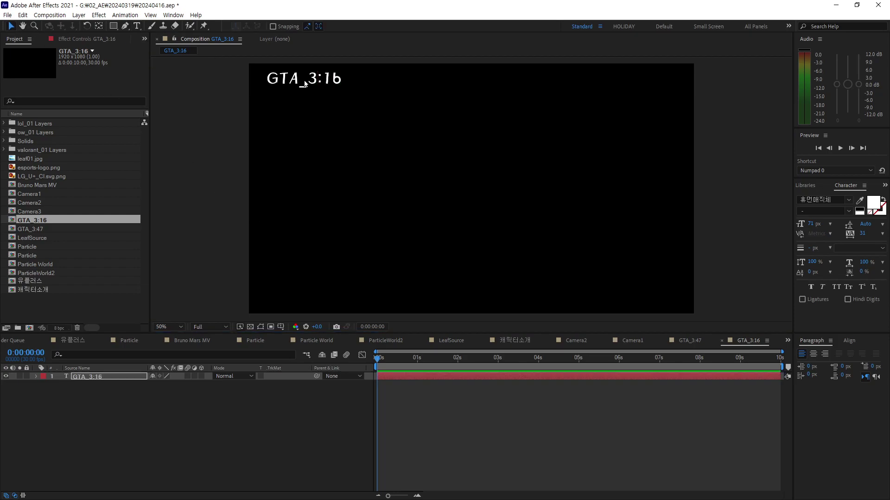
Step: Nudge the GTA_3:16 title slightly left and up, then deselect it
left_click_drag(305, 84, 292, 83)
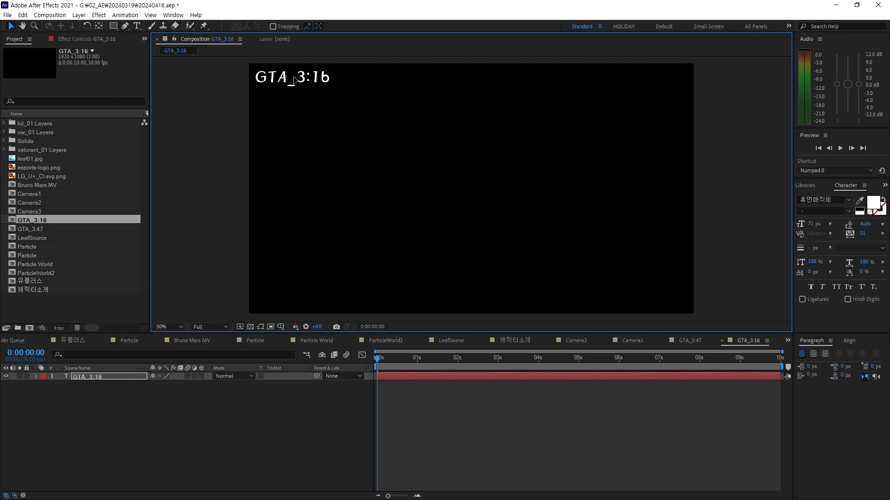
left_click(249, 432)
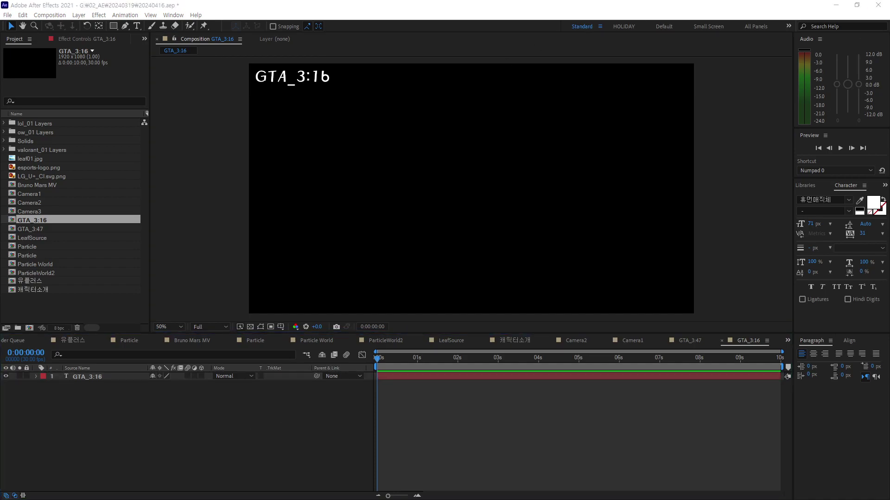
left_click(744, 226)
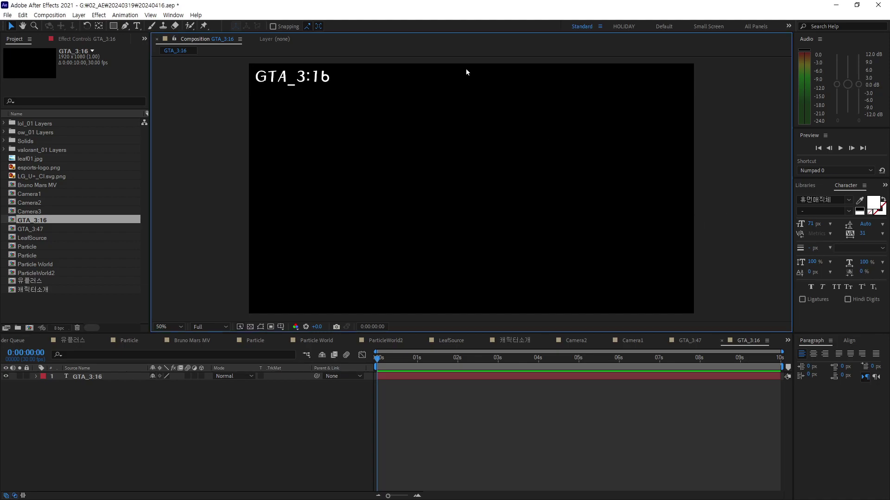
Step: Select the Rectangle tool, ready to draw shapes with no fill and a 5 px stroke
mouse_move(475, 71)
left_mouse_down()
mouse_move(472, 226)
mouse_move(498, 275)
mouse_move(543, 255)
left_mouse_up()
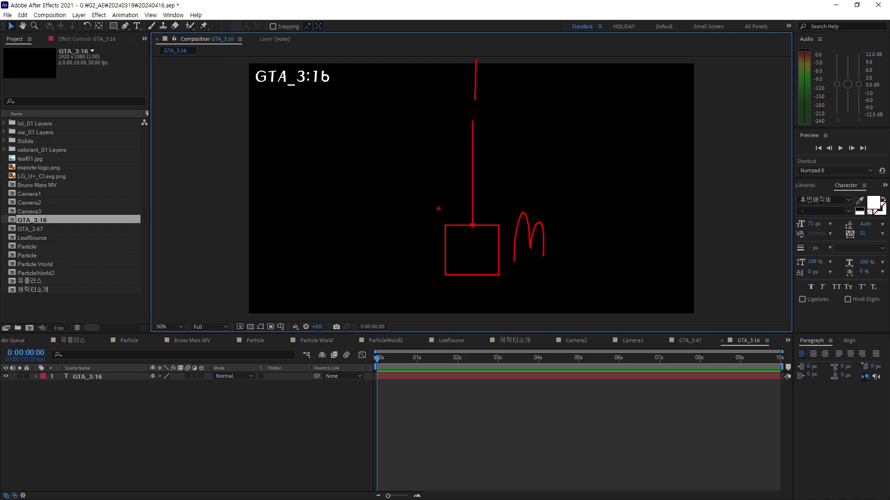
mouse_move(444, 207)
left_mouse_down()
mouse_move(424, 243)
mouse_move(438, 235)
left_mouse_up()
left_click_drag(362, 117, 379, 142)
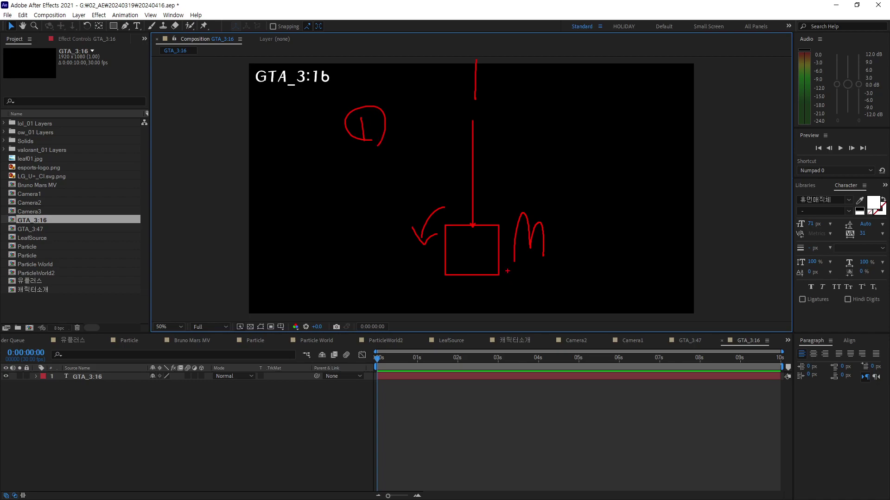
key("Escape")
left_click(113, 26)
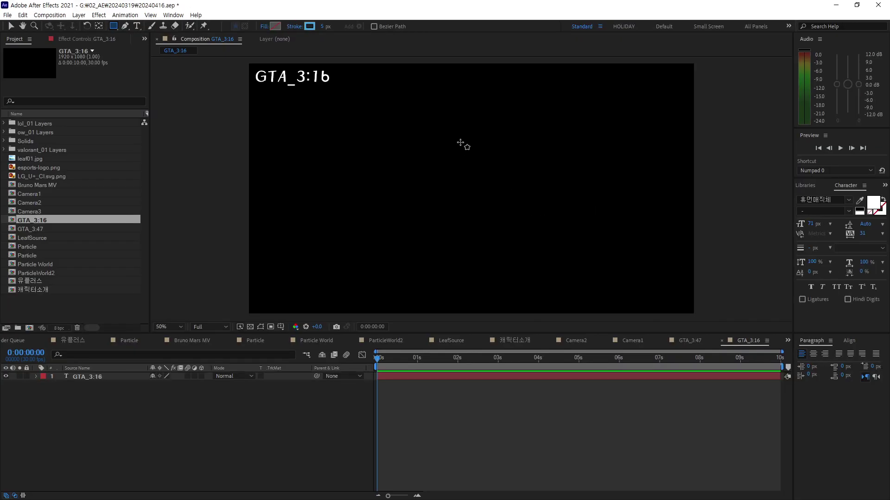
Step: Draw a small square right of the frame centre and move its anchor point to the square's centre
left_click_drag(463, 141, 503, 194)
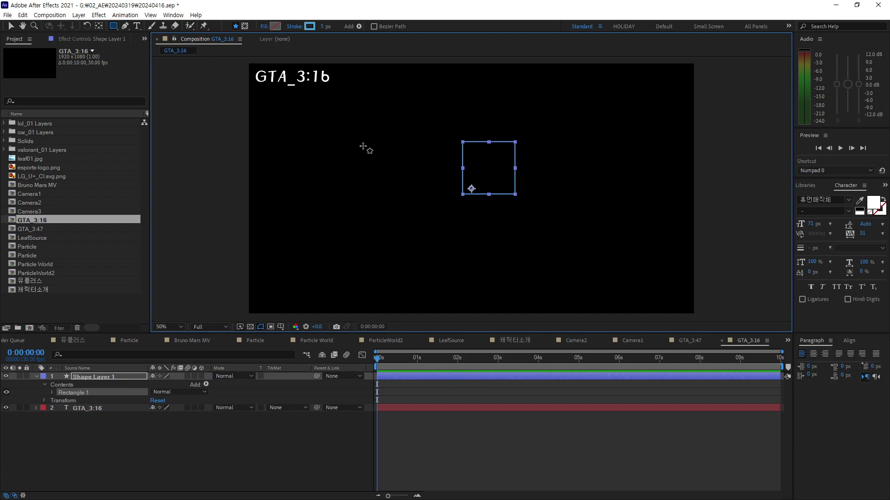
double_click(99, 27, "ctrl")
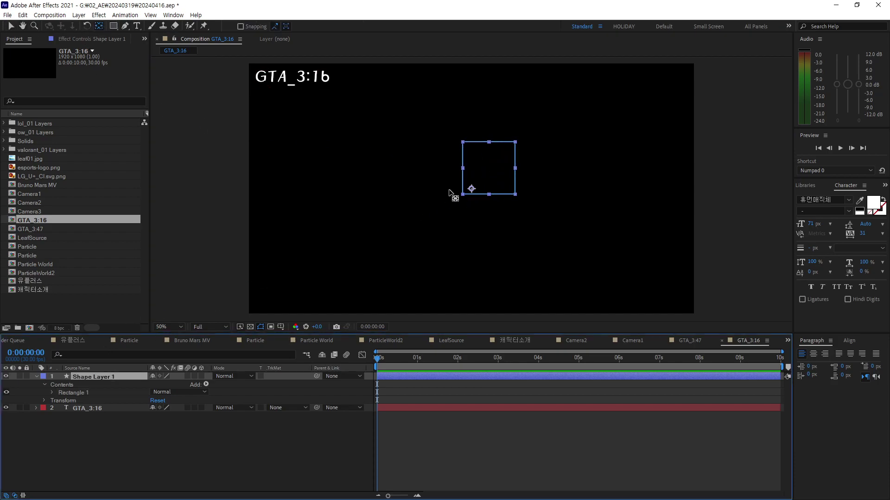
left_click(482, 181)
left_click_drag(482, 179, 489, 169)
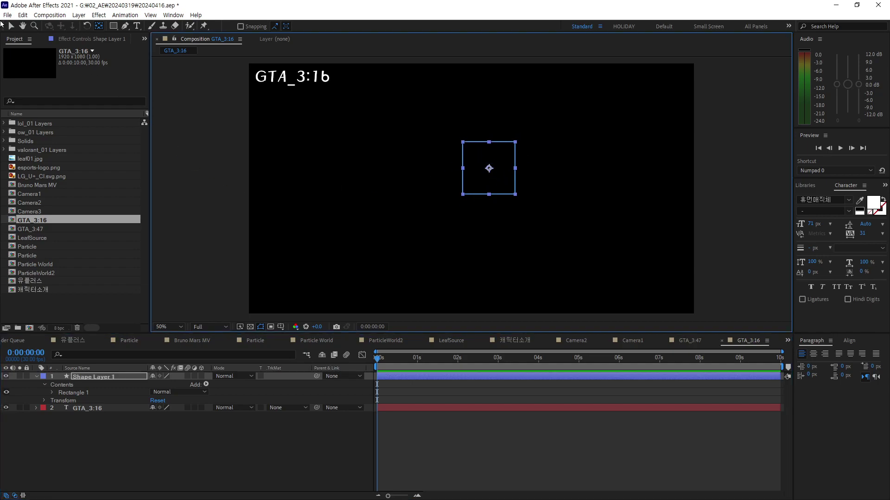
left_click(11, 27)
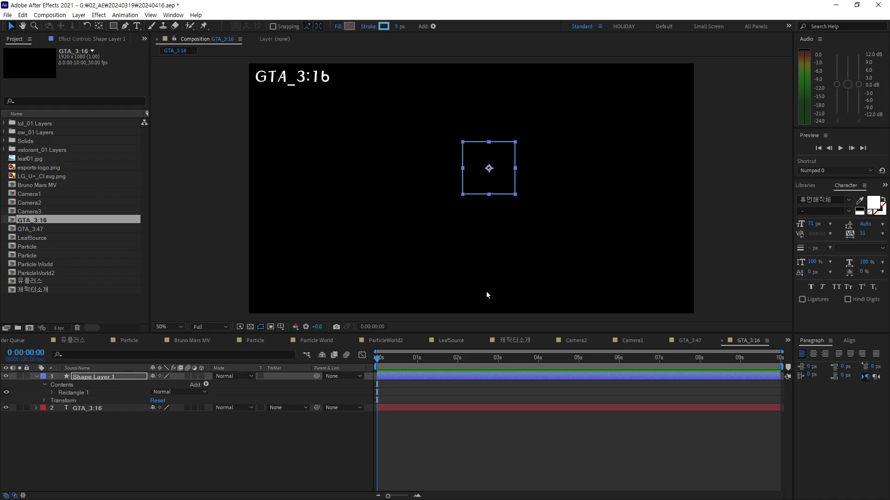
Step: Fill the square with light blue 42A9E5 and set its stroke to None
left_click(348, 27)
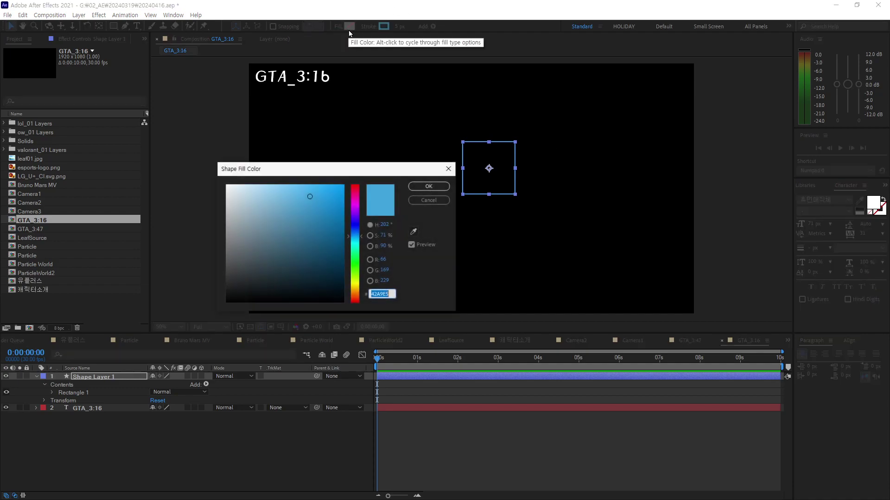
left_click(429, 186)
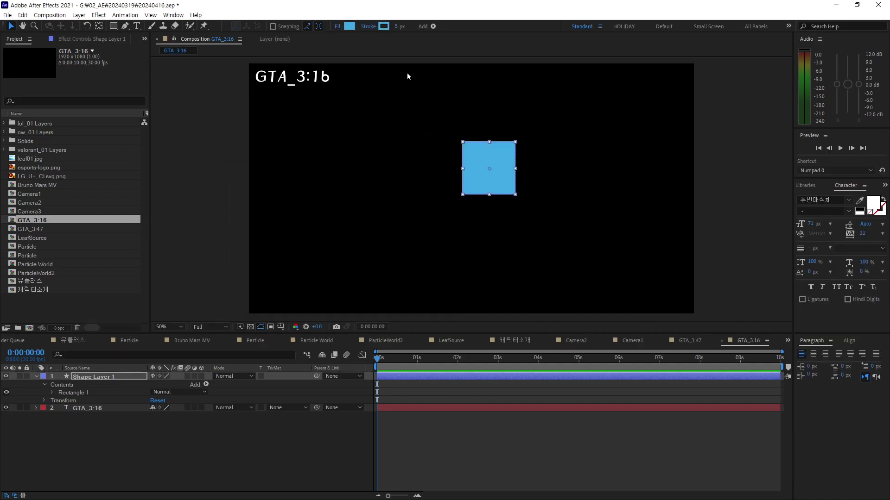
left_click(371, 27)
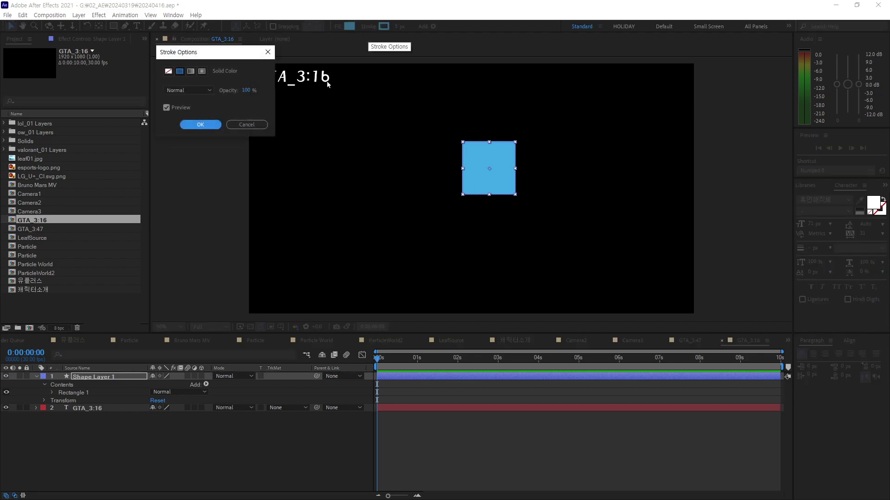
left_click(170, 71)
left_click(190, 124)
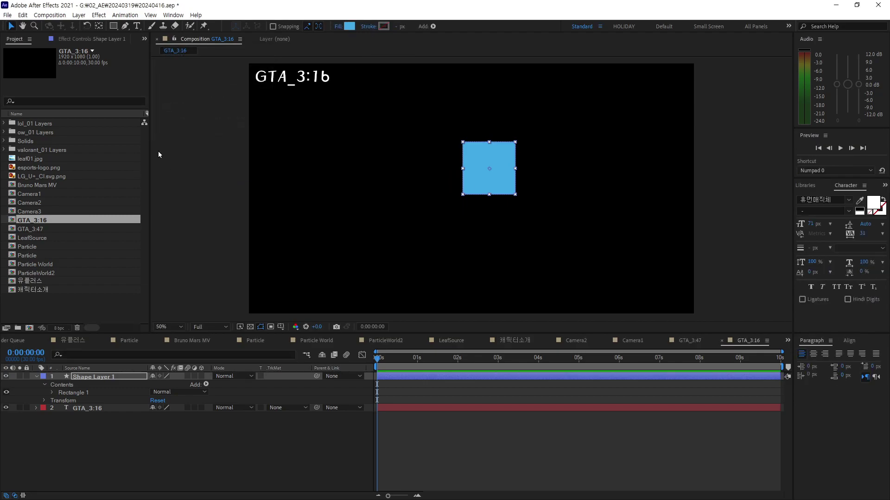
Step: Move the blue square lower in the frame
left_click(104, 398)
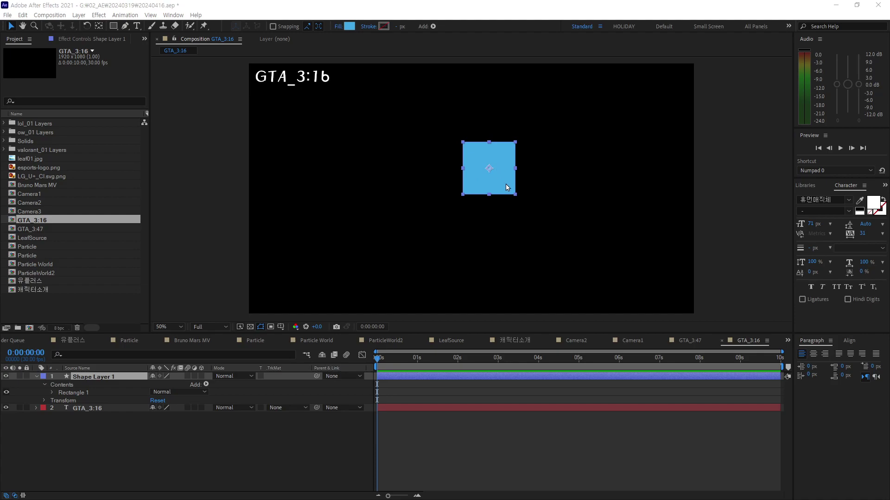
left_click_drag(498, 182, 498, 225)
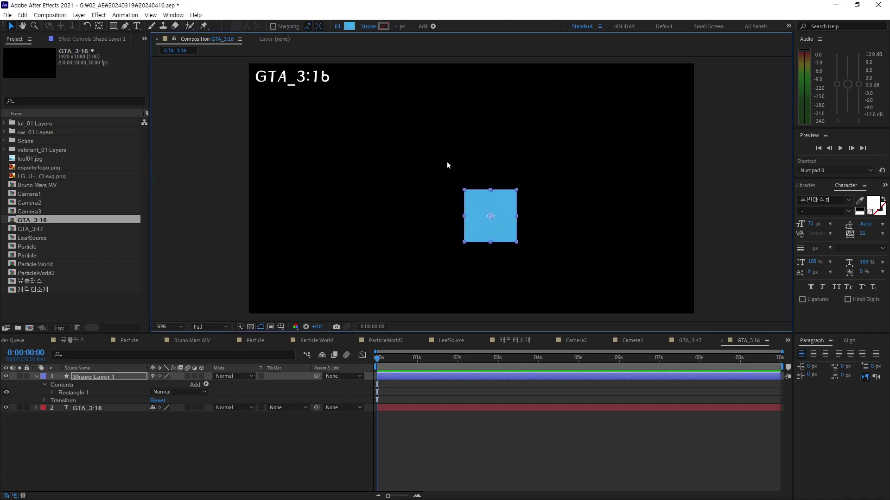
left_click(849, 341)
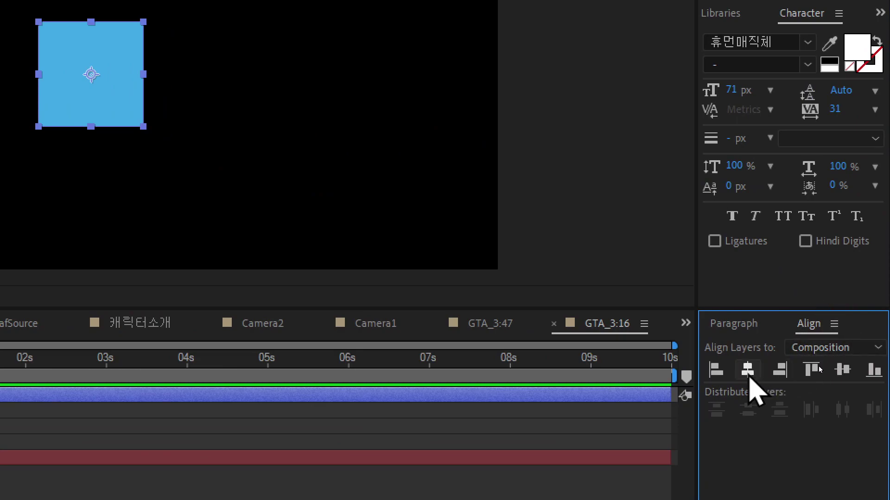
Step: Align the blue square to the composition's horizontal and vertical centre
left_click(748, 369)
left_click(842, 370)
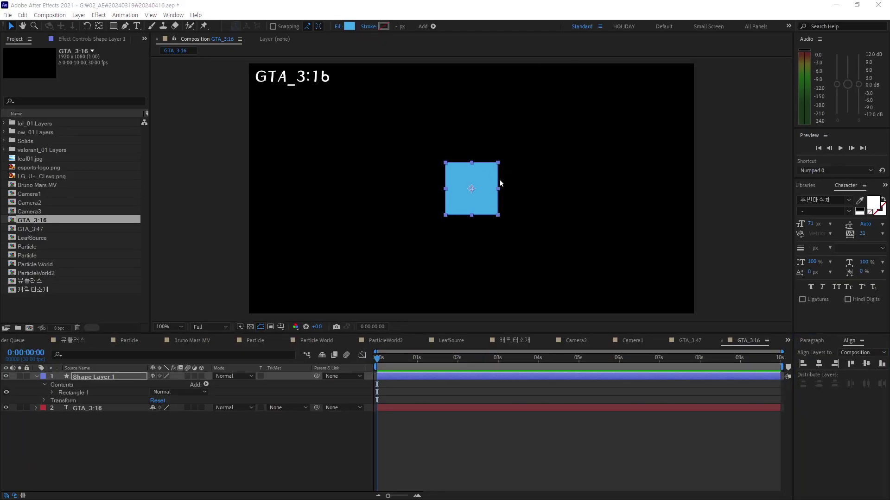
scroll(502, 183, "up", 5)
scroll(541, 193, "down", 2)
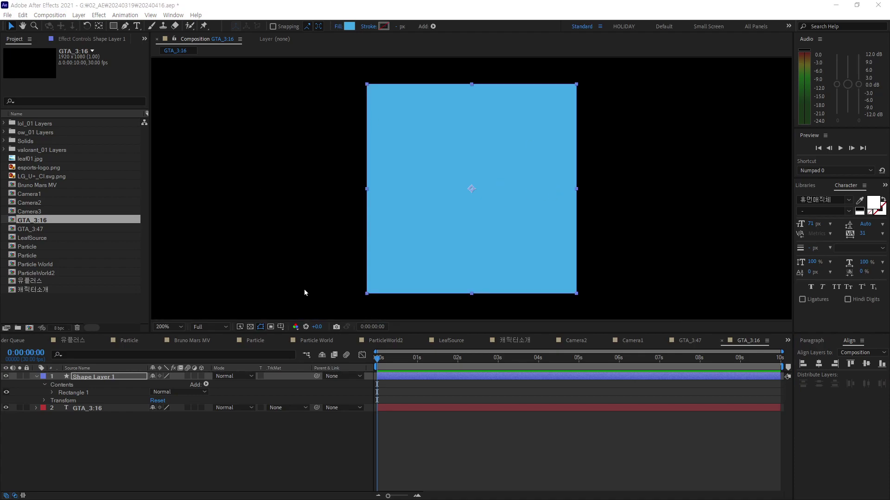
Step: Expand Rectangle 1's transform, then show only Shape Layer 1's Scale at 100.0, 100.0%
left_click(72, 394)
left_click(52, 393)
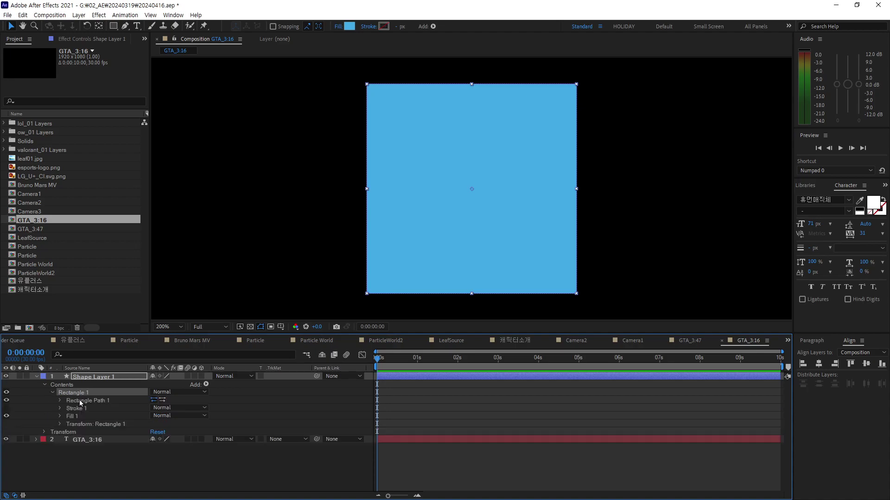
left_click(60, 424)
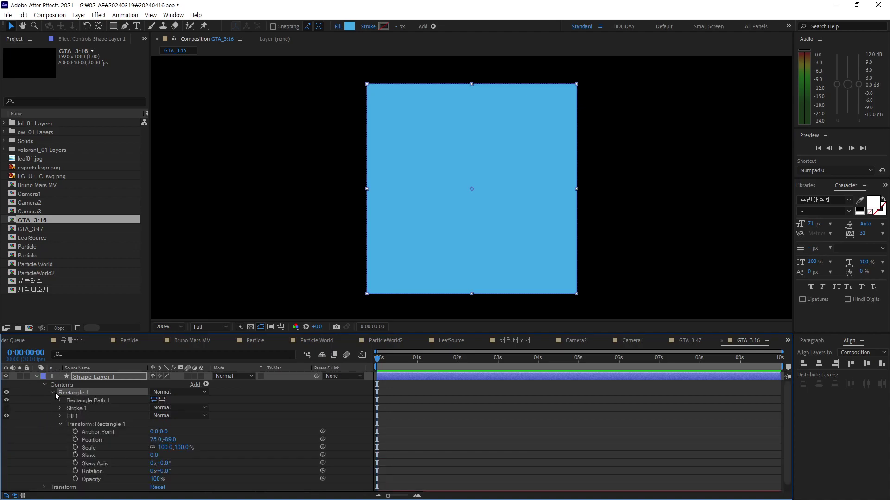
key("ctrl+shift+a")
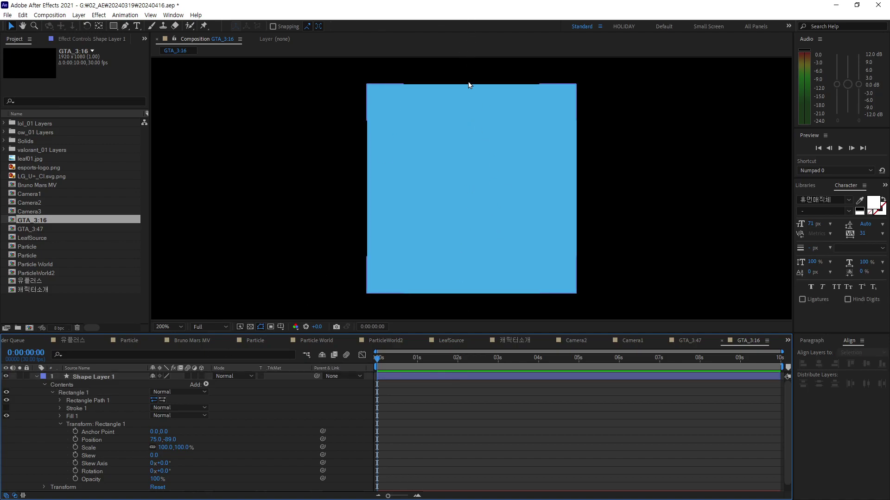
left_click(93, 377)
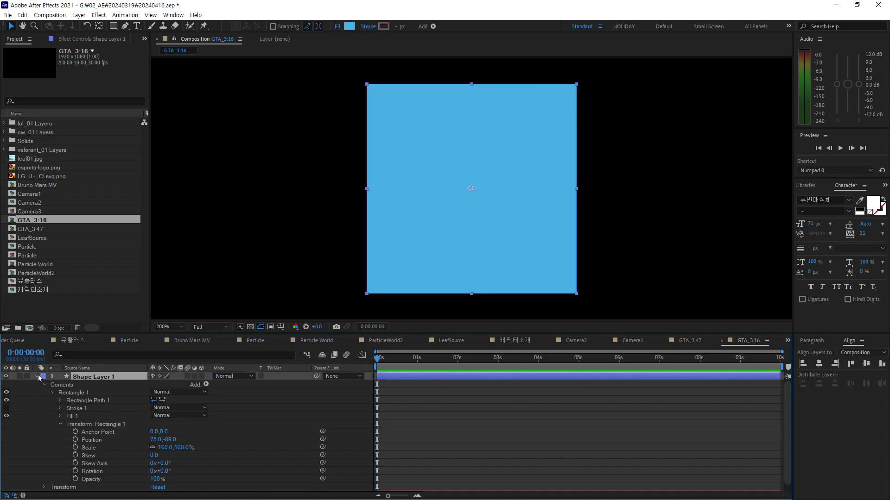
key("s")
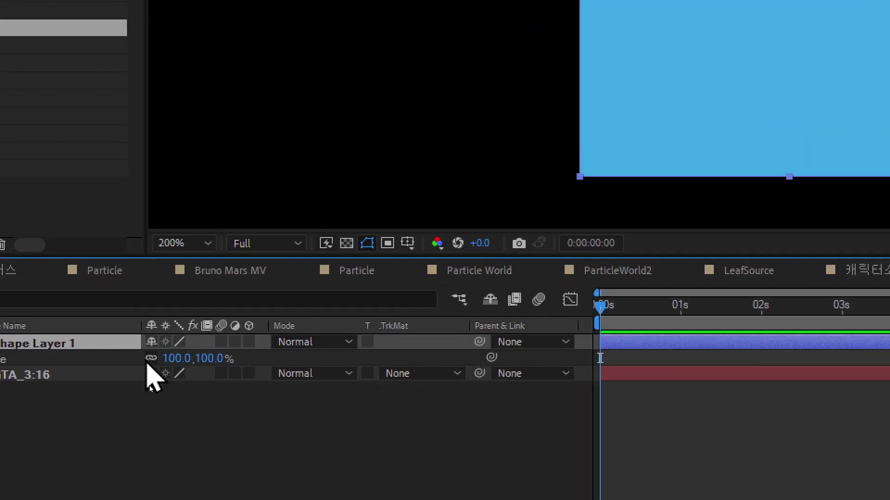
Step: Unlink Scale, set horizontal scale to 48%, and move the anchor point to the bottom-centre edge
left_click(150, 360)
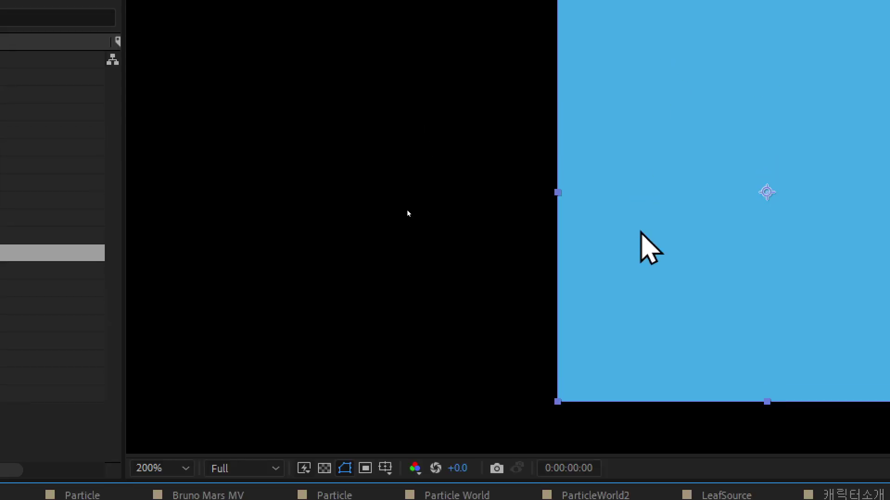
left_click_drag(158, 429, 107, 428)
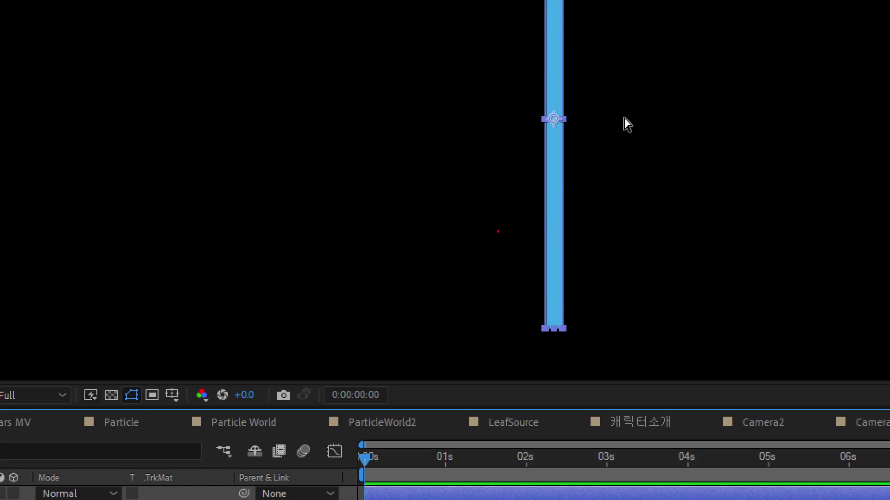
mouse_move(500, 159)
left_mouse_down()
mouse_move(501, 322)
mouse_move(469, 265)
left_mouse_up()
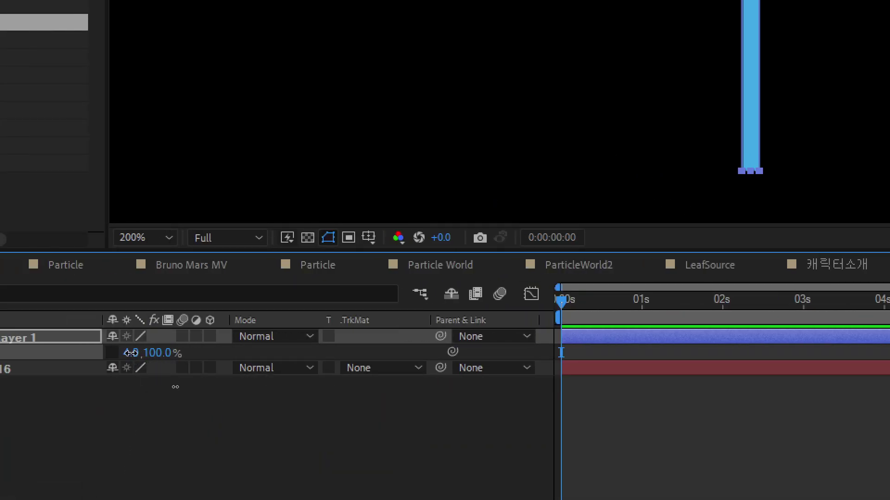
left_click_drag(135, 353, 158, 352)
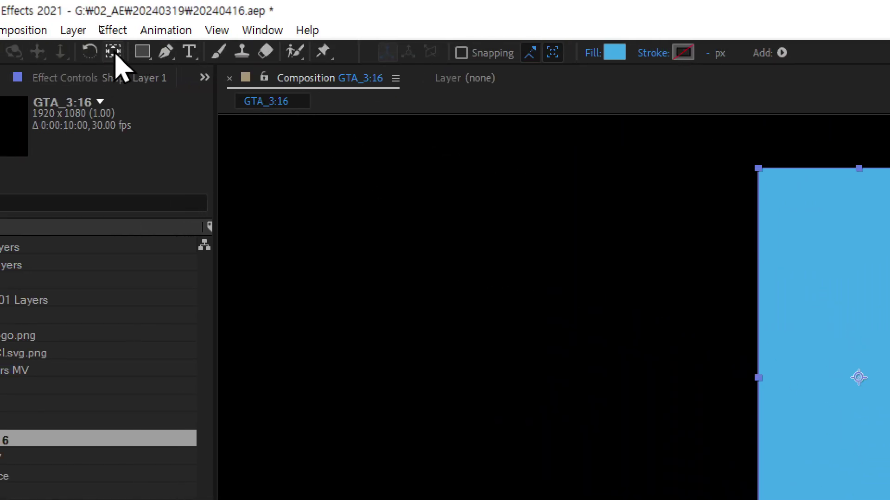
left_click(114, 53)
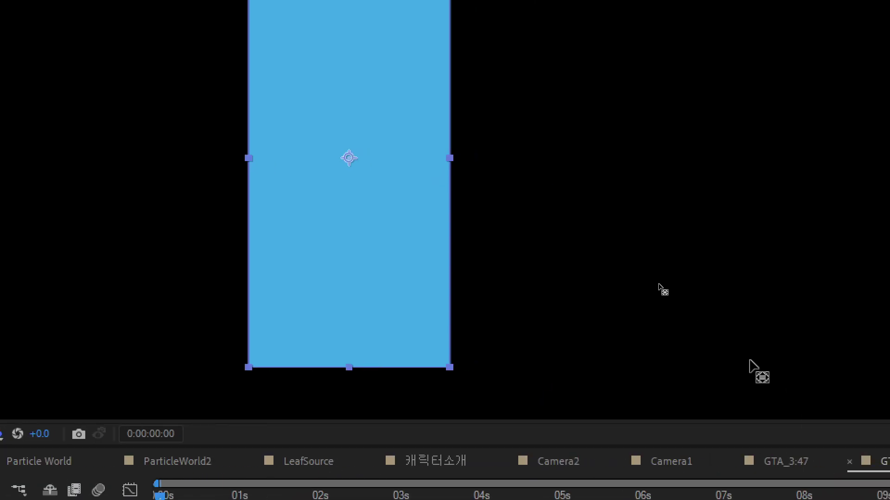
left_click_drag(348, 158, 348, 367)
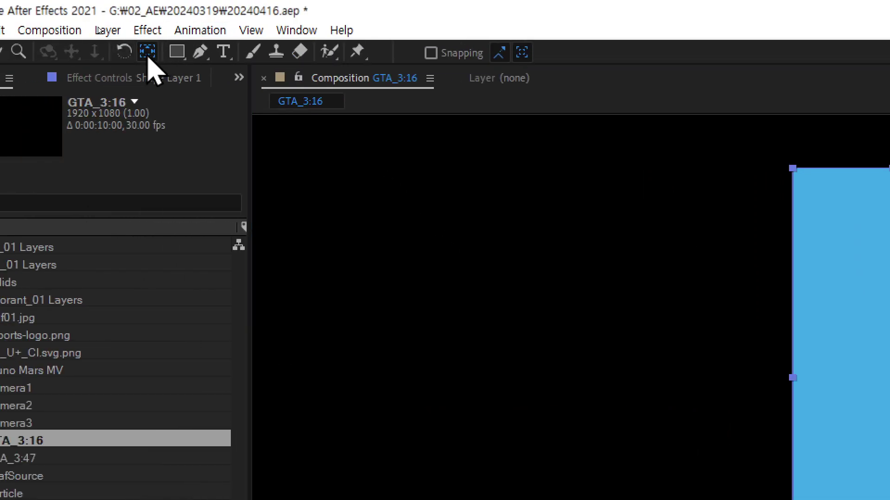
Step: Squeeze the shape narrower and zoom the viewer out to show the whole frame
left_click(22, 53)
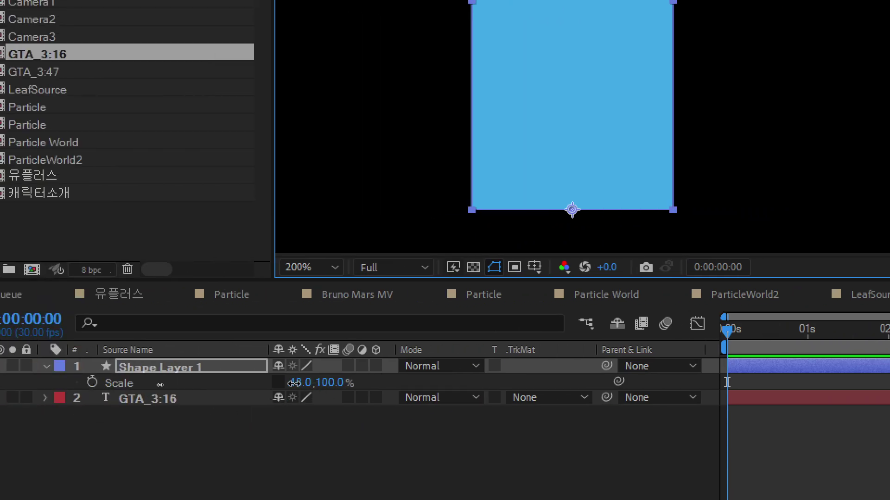
left_click_drag(308, 385, 260, 385)
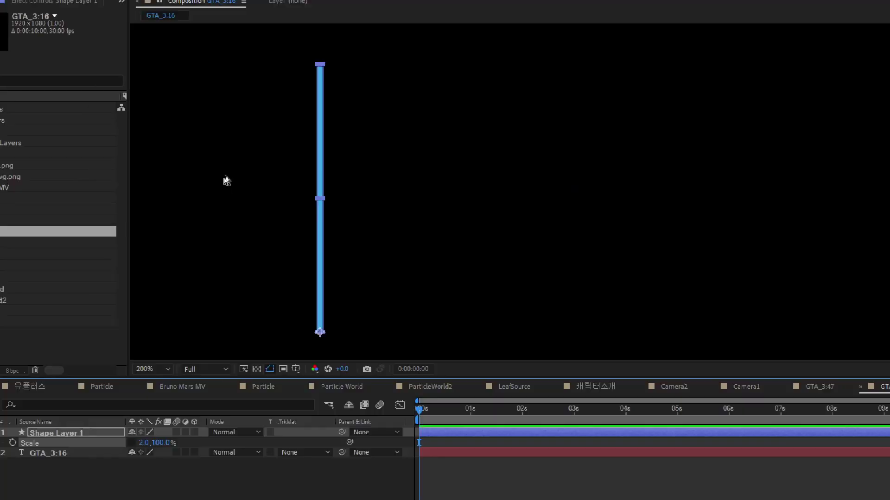
key("z")
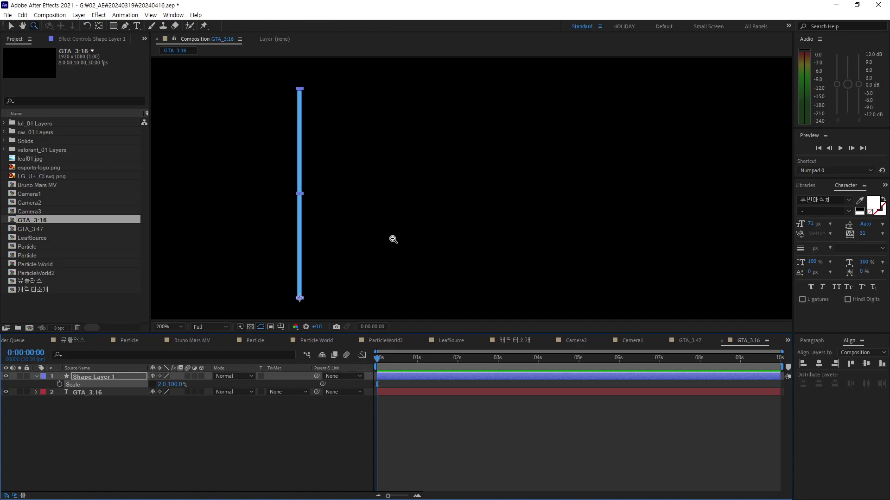
left_click(392, 239, "alt")
left_click(392, 239, "alt")
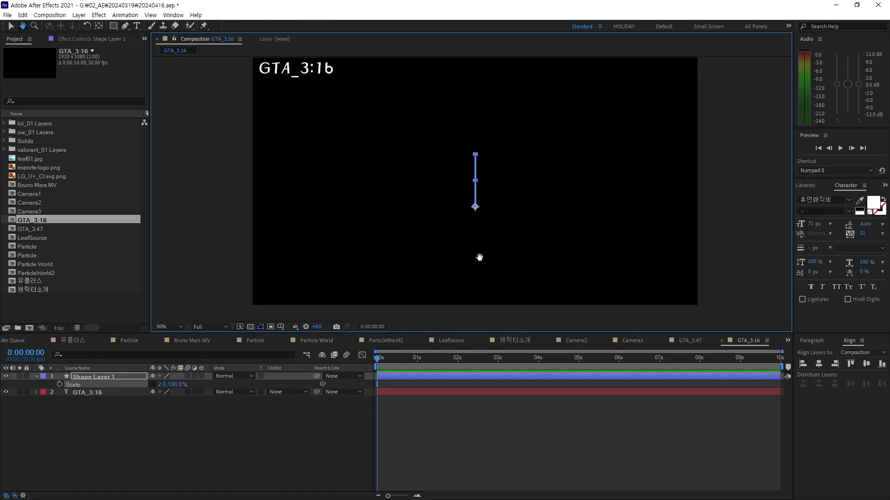
left_click_drag(447, 235, 477, 266)
Step: Set Shape Layer 1's horizontal scale to 5% and reselect the layer
left_click(162, 385)
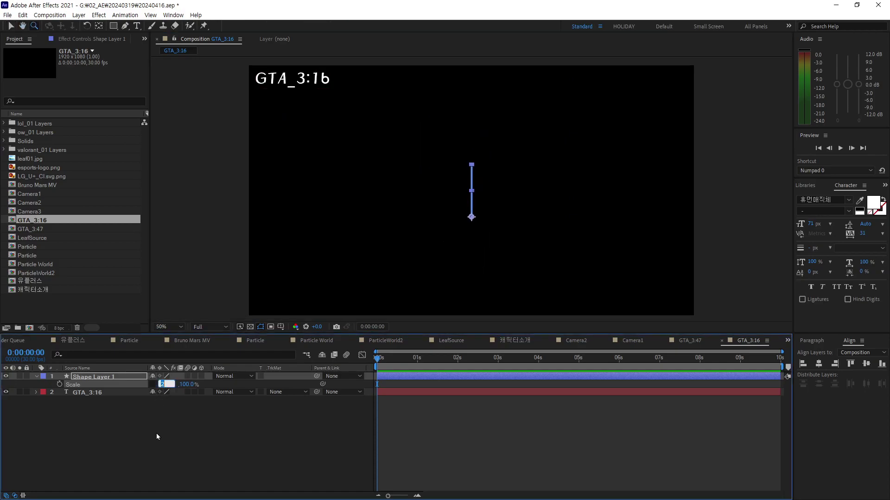
type("3")
key("Return")
left_click(162, 384)
type("5")
key("Return")
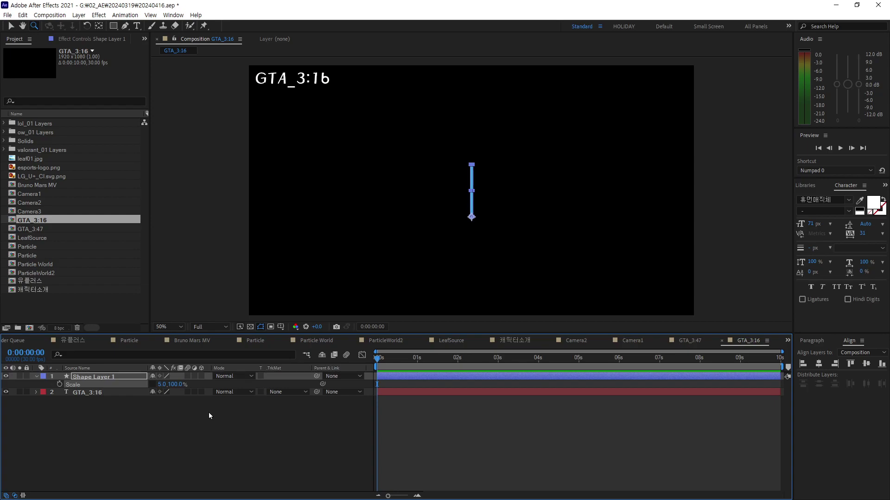
key("v")
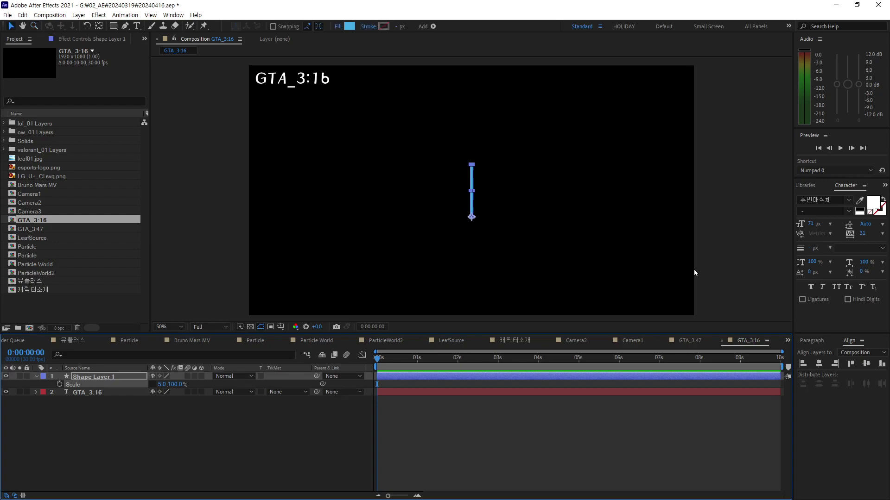
left_click(713, 277)
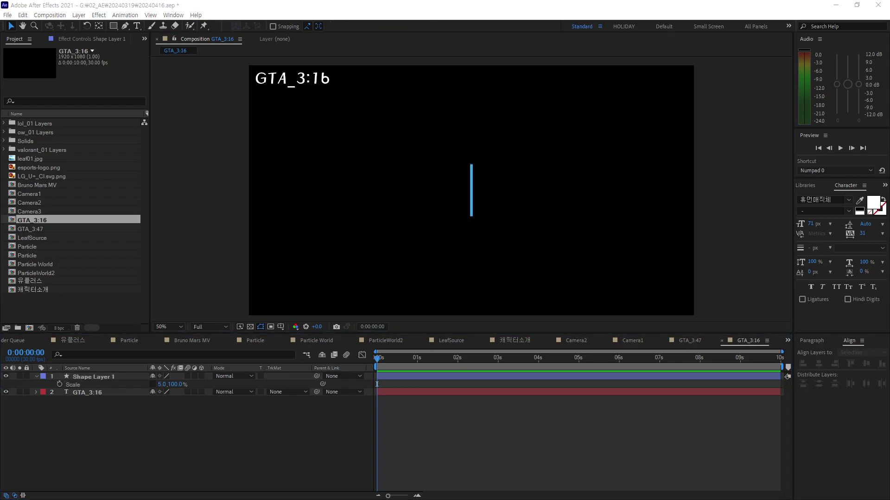
left_click(90, 377)
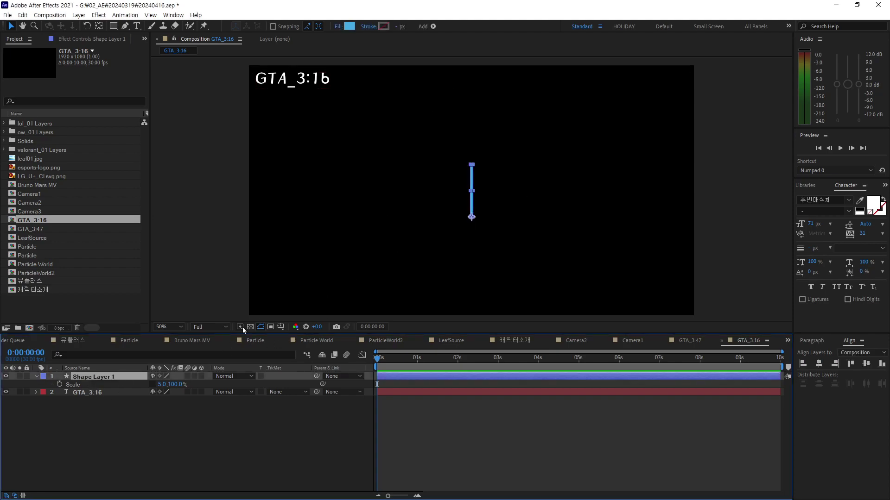
Step: Move the thin blue line just above the frame's top edge, to Position 960, -19
left_click_drag(472, 219, 490, 159)
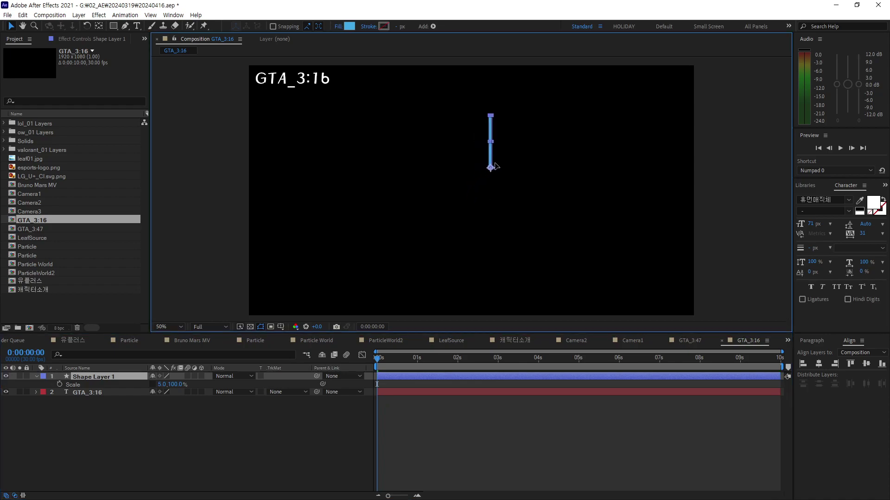
key("ctrl+z")
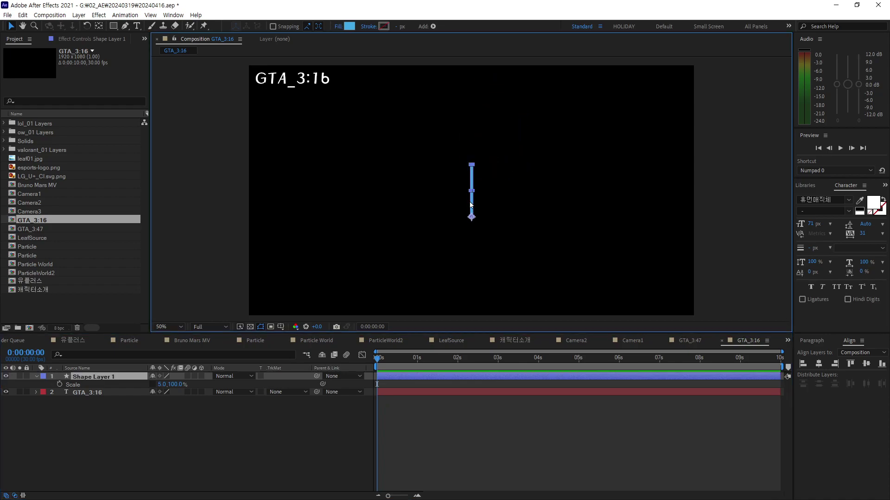
left_click_drag(472, 197, 473, 113)
key("ctrl+z")
left_click_drag(519, 166, 511, 225)
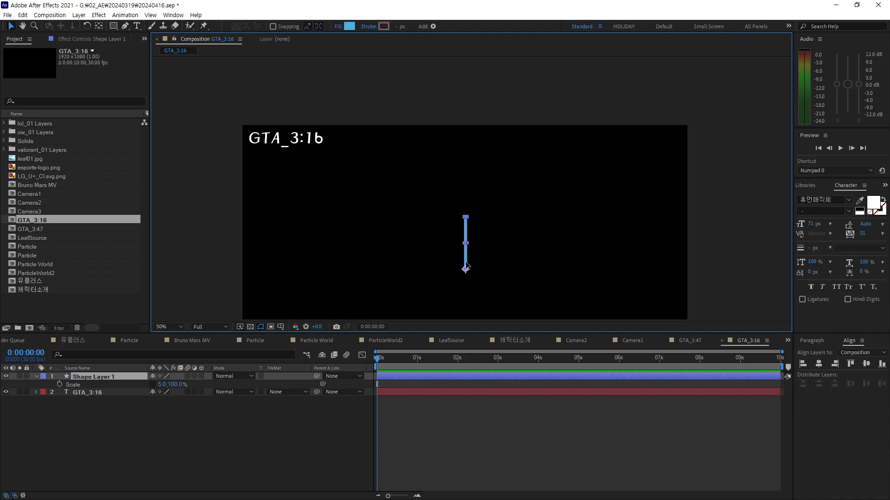
mouse_move(465, 273)
left_mouse_down()
mouse_move(464, 115)
mouse_move(476, 121)
left_mouse_up()
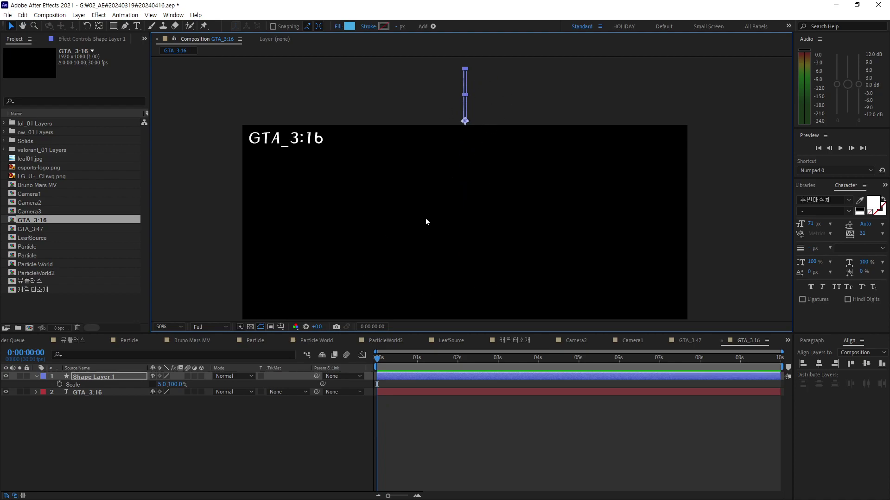
key("p")
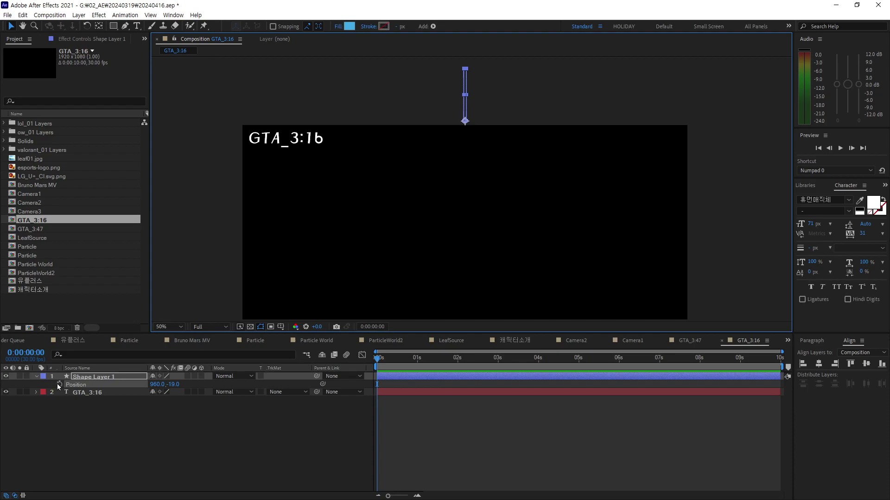
Step: Record a starting Position keyframe of 960.0, -19.0 at 0 s for Shape Layer 1
left_click(59, 384)
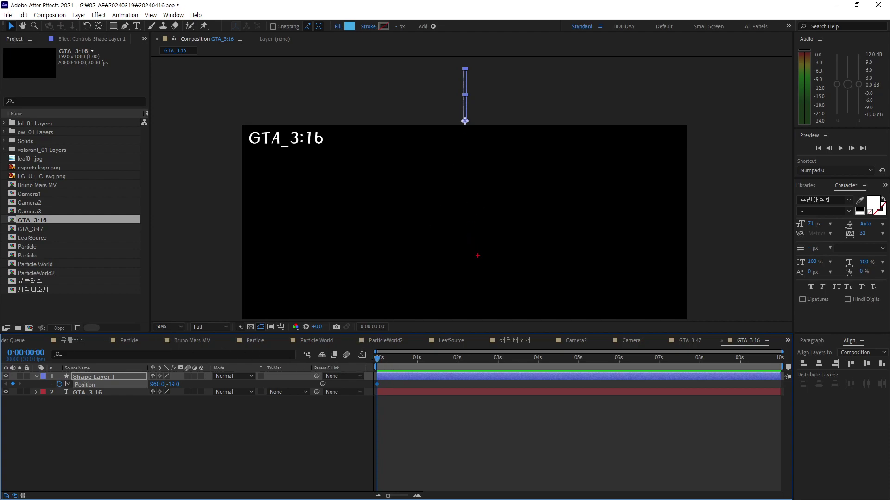
left_click_drag(478, 119, 478, 252)
left_click_drag(510, 173, 500, 204)
left_click_drag(528, 160, 519, 210)
mouse_move(518, 180)
left_mouse_down()
mouse_move(534, 177)
mouse_move(555, 214)
left_mouse_up()
left_click_drag(548, 186, 575, 182)
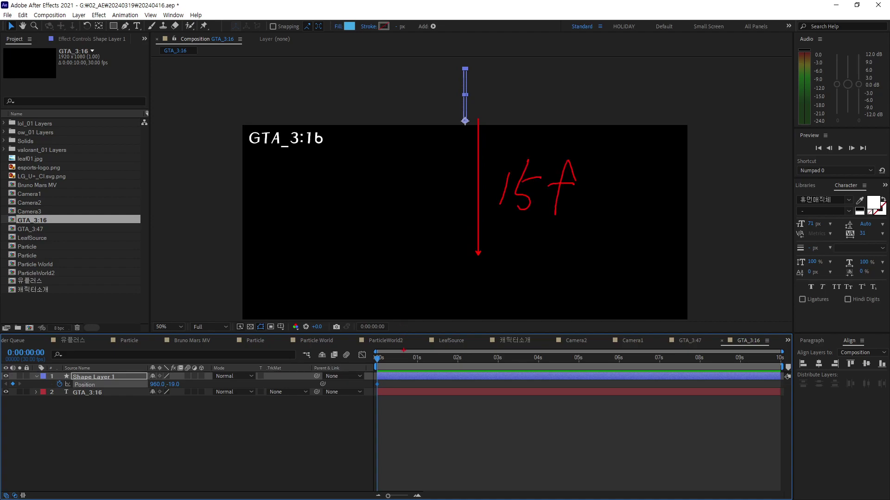
Step: Move the current time to 0:00:00:15 and bring the frame's top into view
key("Escape")
left_click_drag(378, 359, 397, 363)
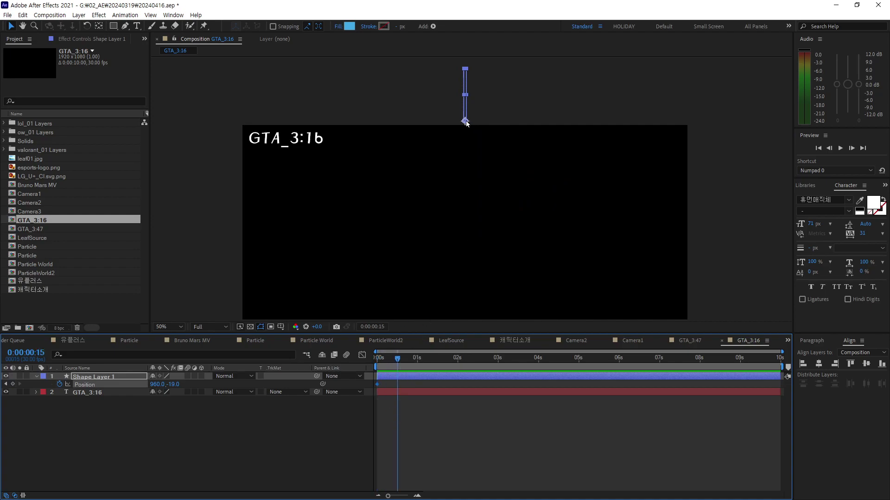
left_click_drag(498, 238, 499, 167)
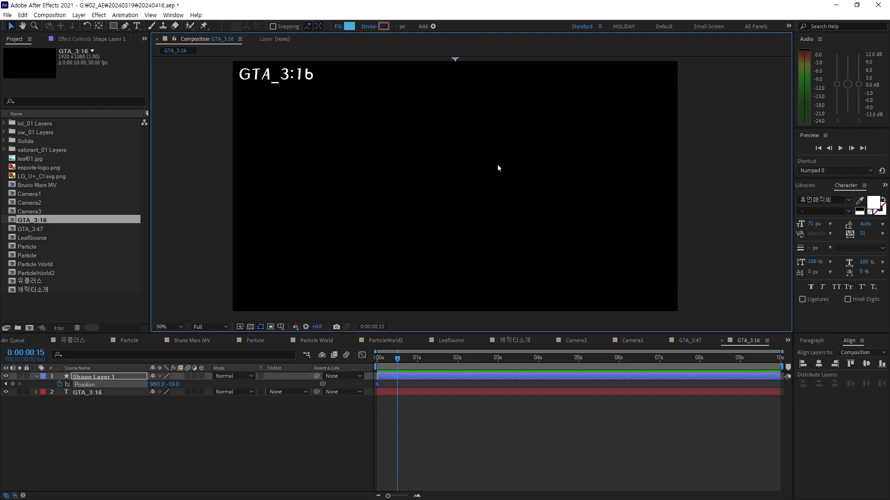
Step: Drop the line to 960, 955 at 15 frames and add a Position keyframe at 25 frames
left_click_drag(453, 60, 466, 293)
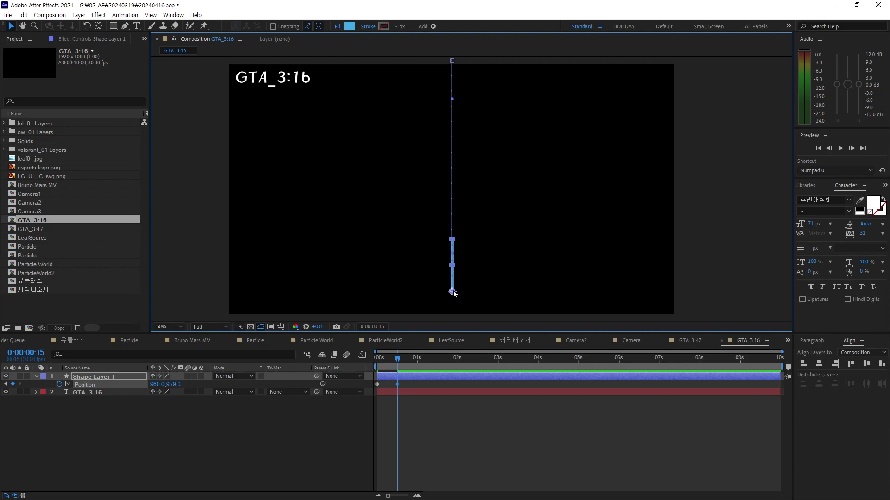
left_click_drag(453, 292, 453, 287)
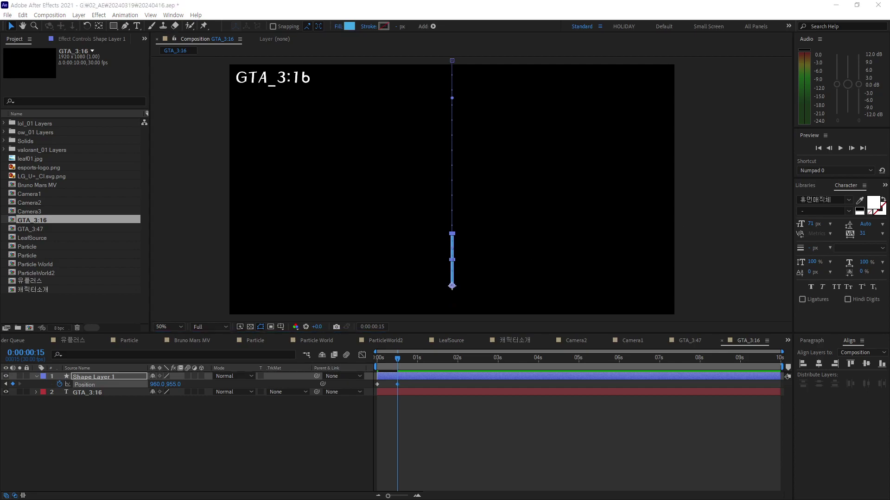
left_click_drag(397, 359, 412, 361)
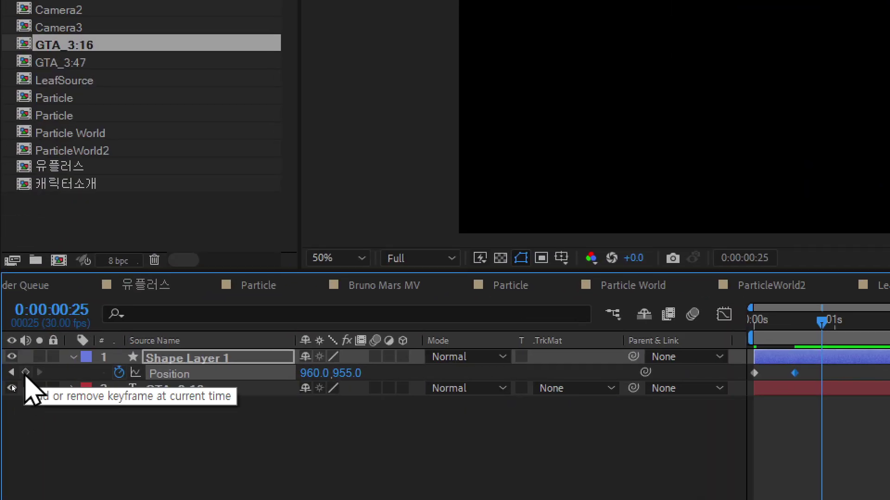
left_click(25, 373)
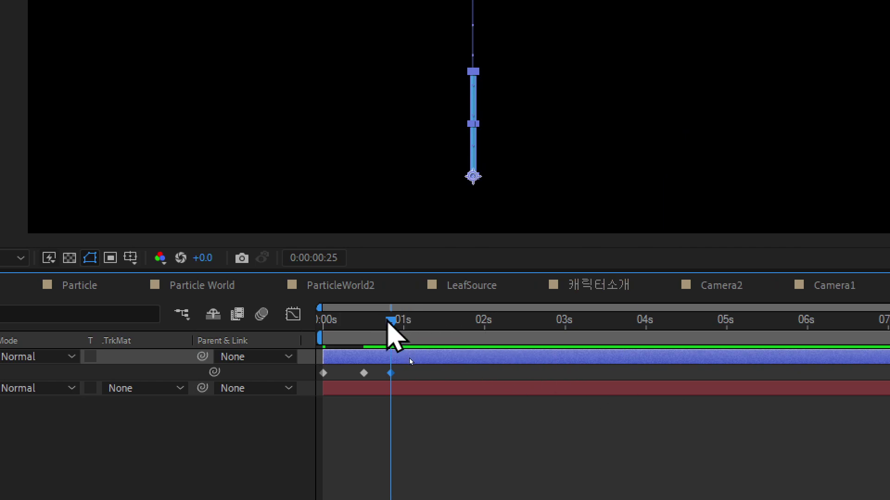
Step: Add another Position keyframe at the 1-second mark
left_click(403, 321)
key("Page_Down")
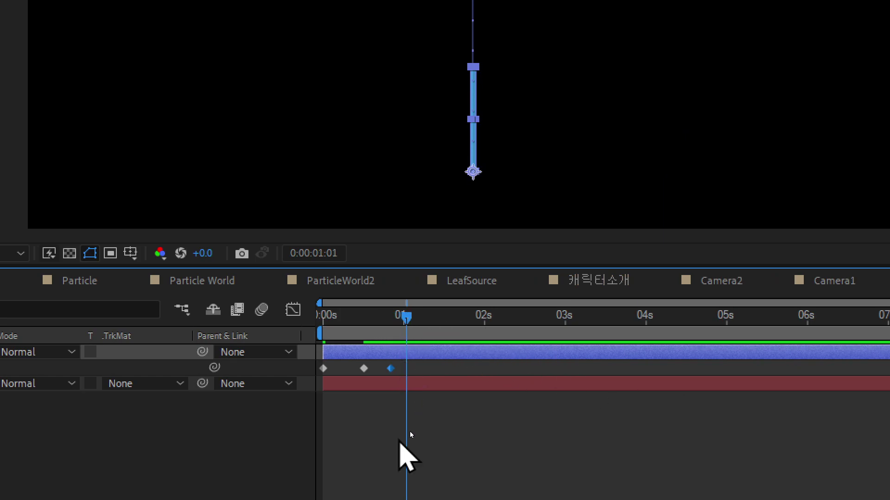
key("Page_Up")
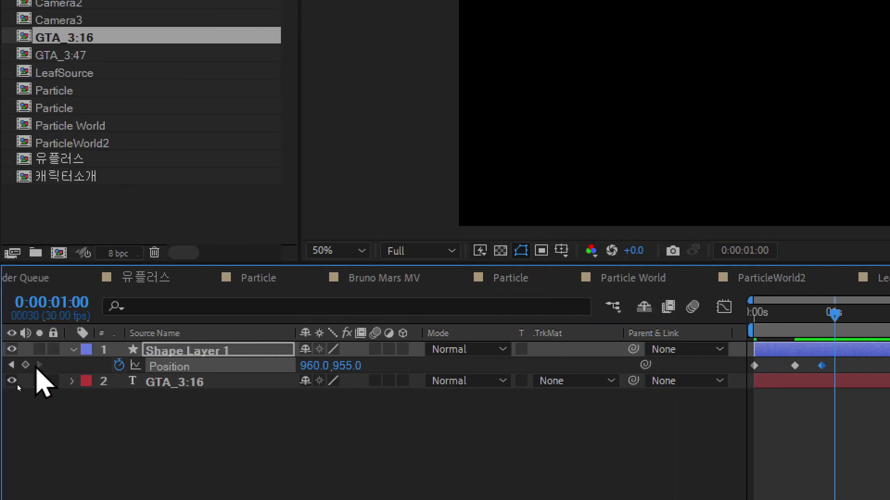
left_click(24, 366)
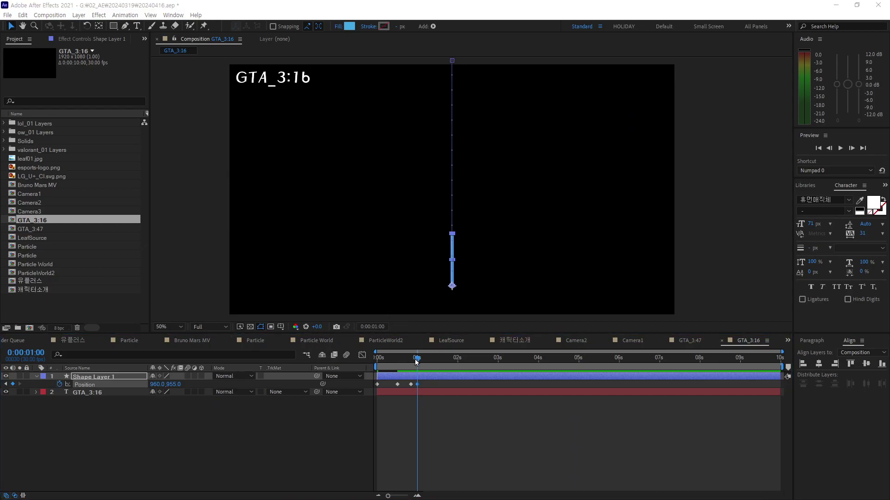
Step: Show Position as a speed graph in the Graph Editor and return to frame 11
mouse_move(416, 363)
left_mouse_down()
mouse_move(399, 363)
mouse_move(413, 373)
mouse_move(399, 373)
left_mouse_up()
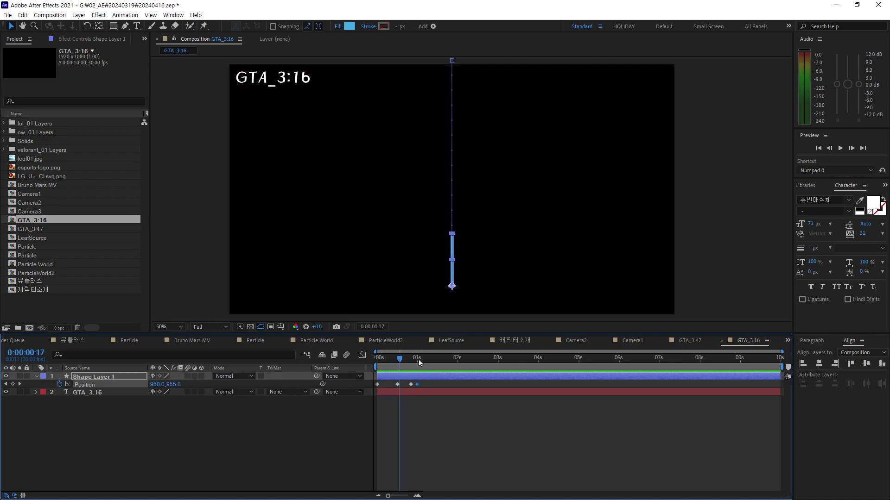
left_click(362, 355)
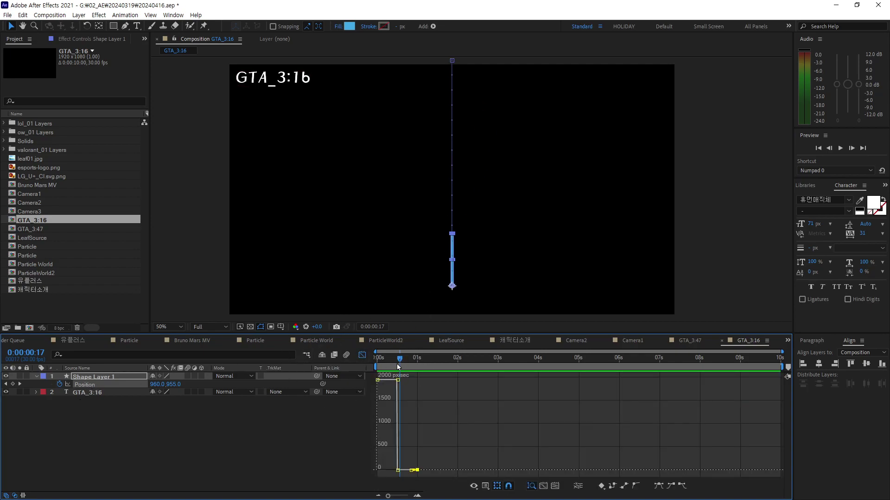
left_click_drag(397, 367, 392, 366)
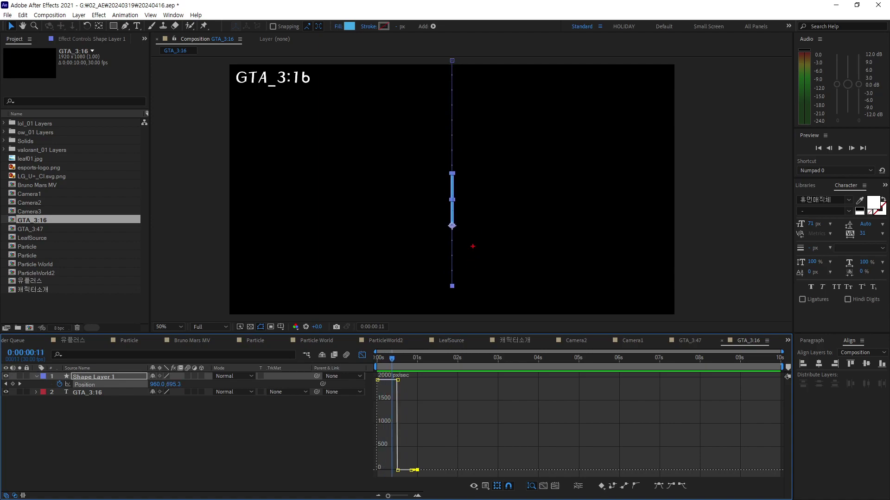
left_click_drag(472, 246, 472, 80)
left_click_drag(487, 286, 484, 260)
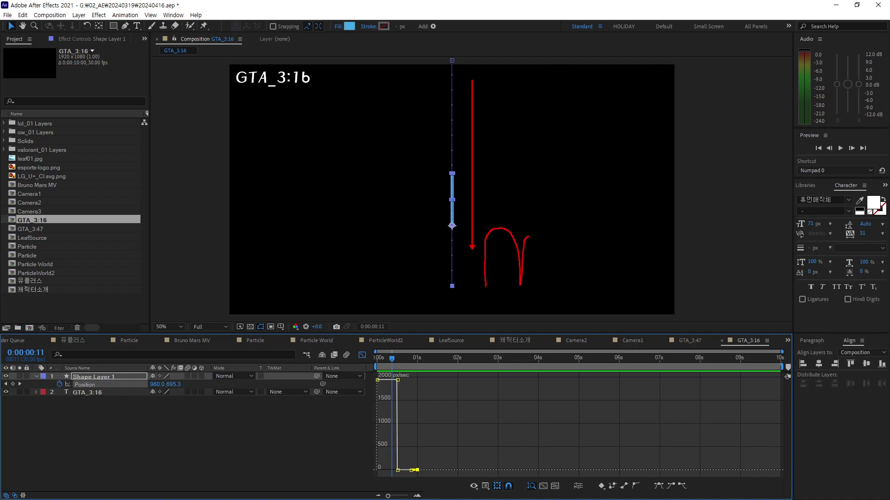
key("ctrl+z")
left_click_drag(483, 287, 523, 281)
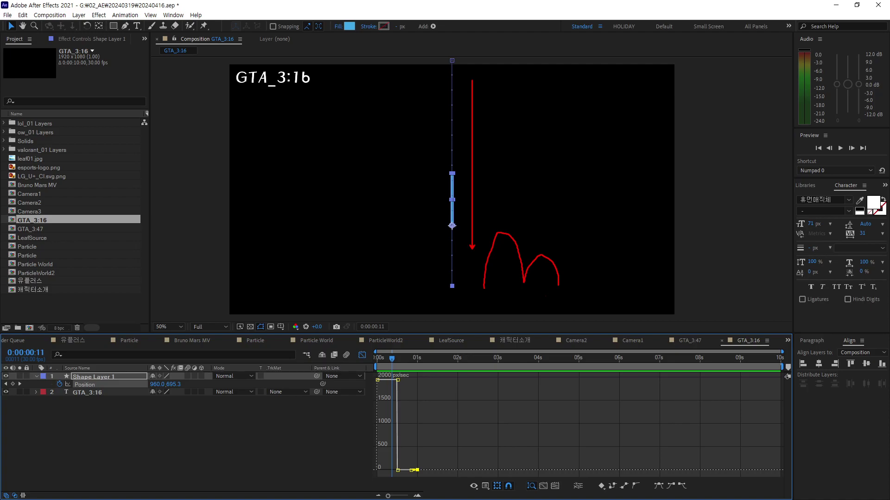
key("Escape")
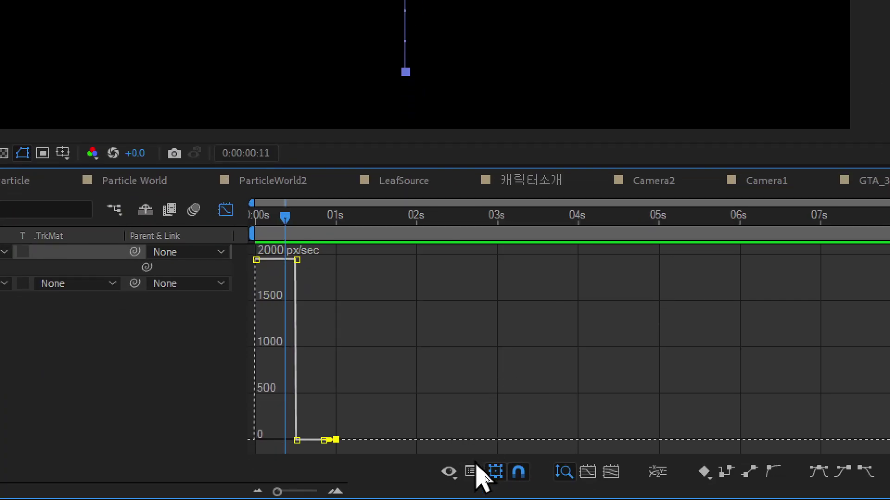
Step: Switch to the value graph and separate Position into X Position 960.0 and Y Position 663.8
left_click(472, 471)
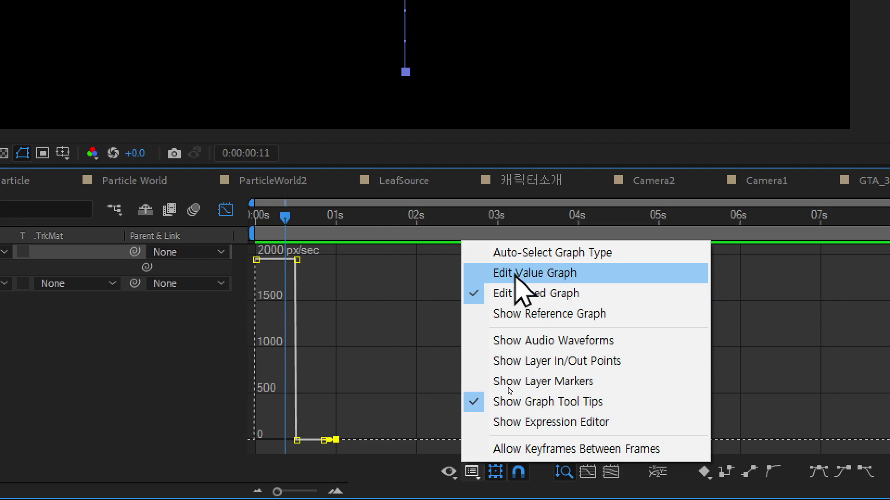
left_click(549, 273)
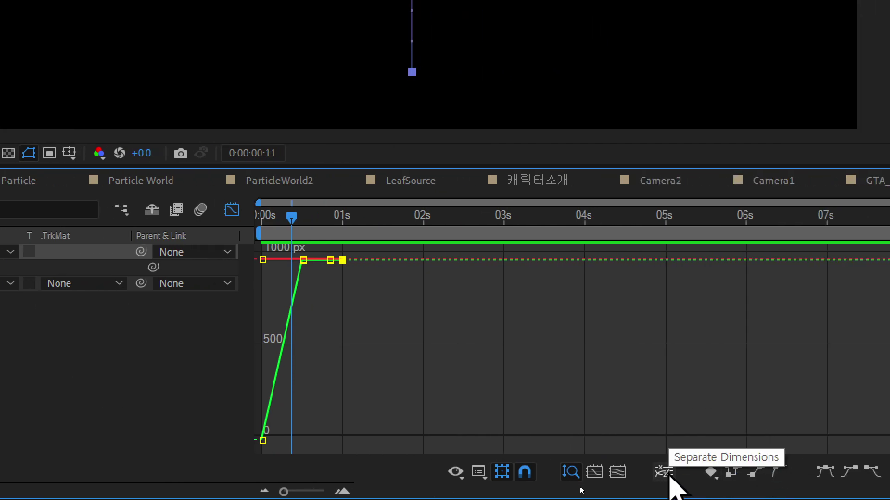
left_click(667, 478)
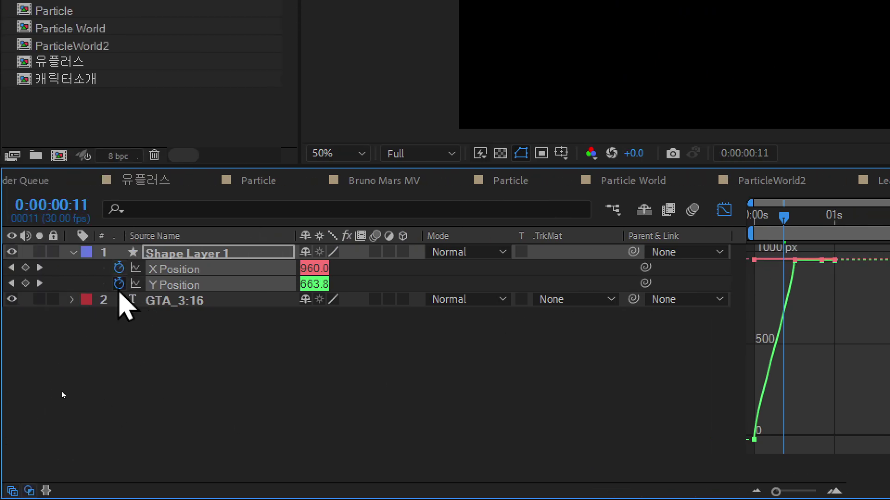
left_click(171, 342)
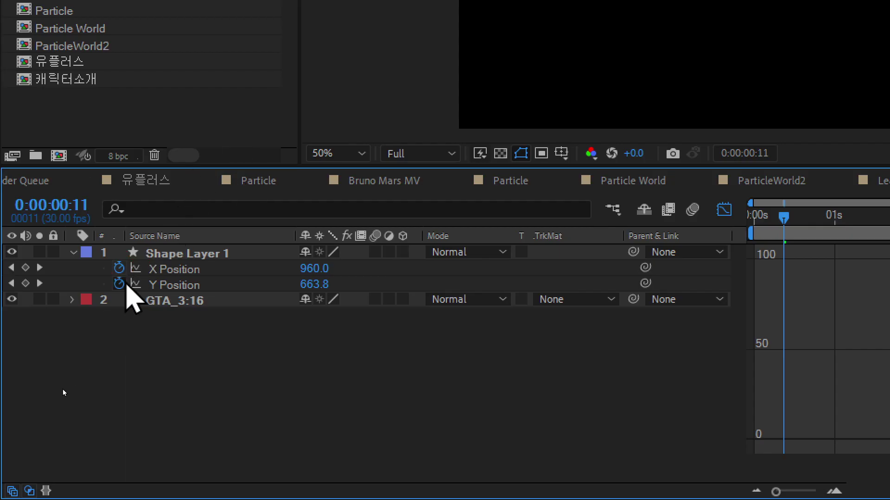
Step: Stop X Position keyframing, zoom into the Y Position curve, and select all its keyframes
left_click(119, 267)
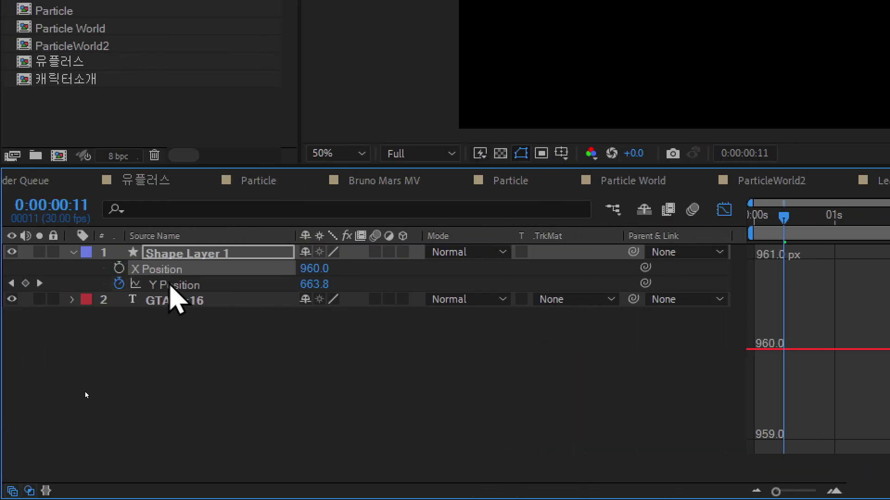
left_click(174, 285)
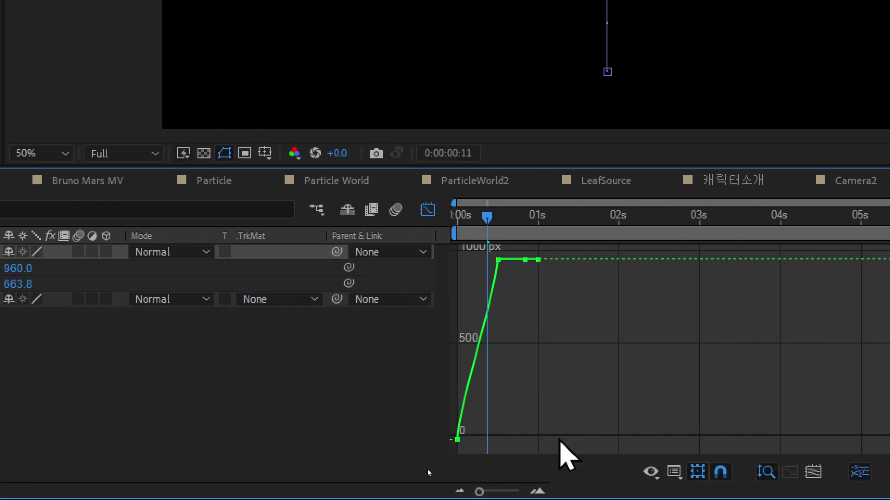
left_click(537, 491)
left_click_drag(588, 307, 614, 315)
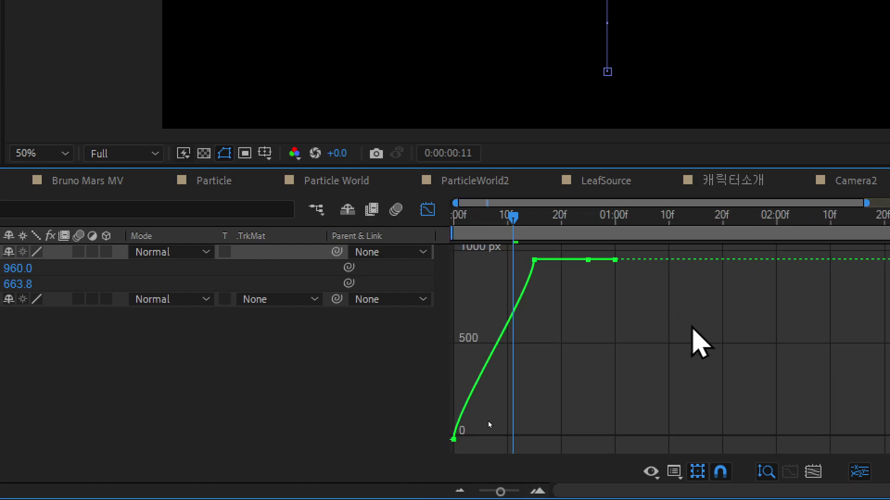
left_click(533, 492)
left_click_drag(668, 358, 779, 302)
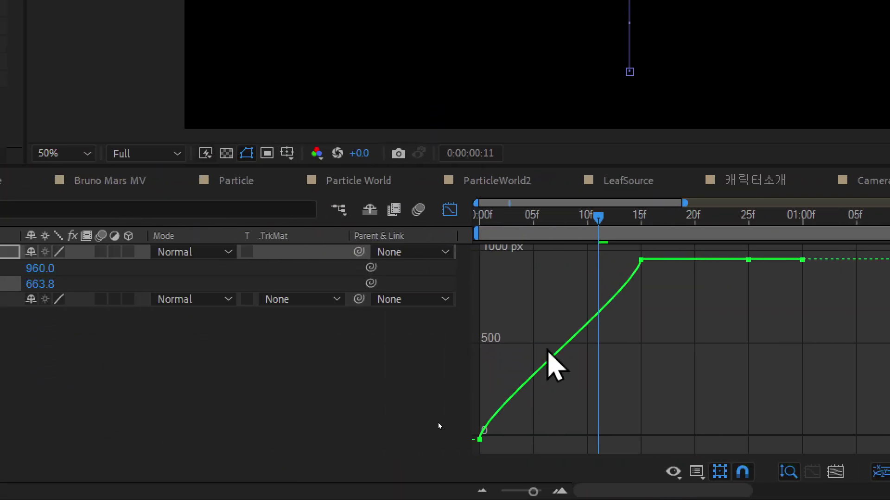
left_click_drag(601, 254, 252, 452)
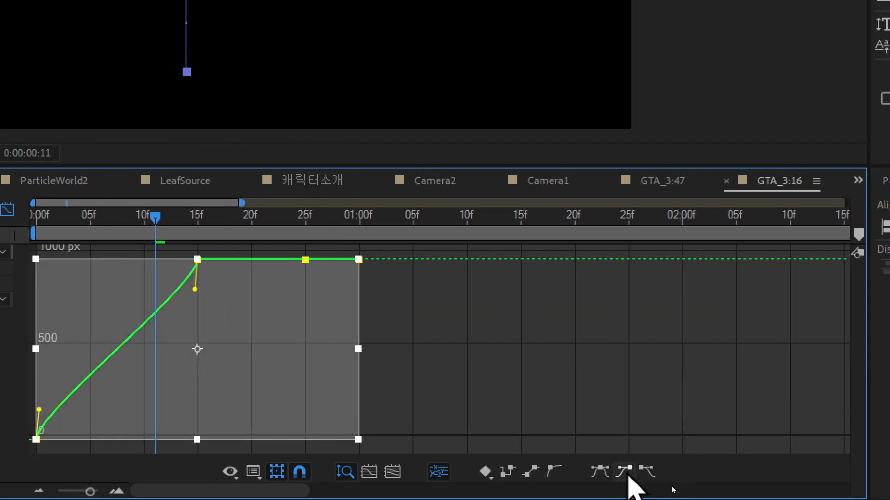
Step: Apply Easy Ease in and out to the keyframes and make the fall accelerate into 15f
left_click(625, 473)
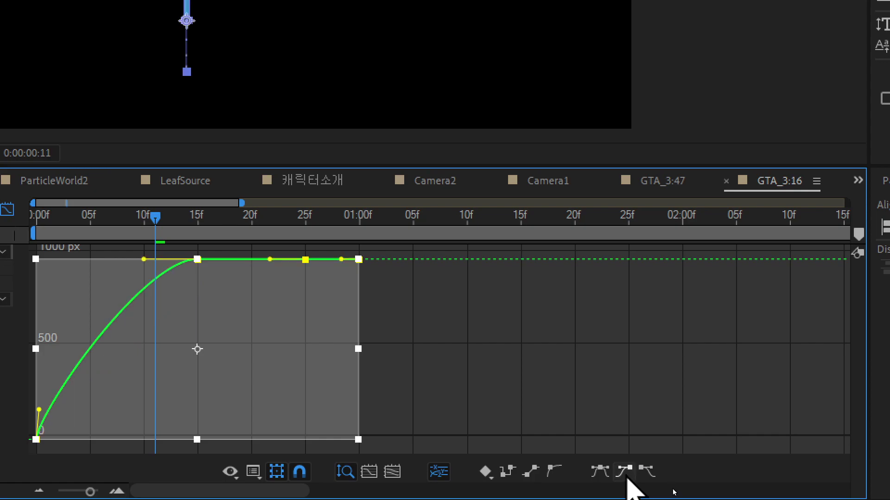
left_click(652, 478)
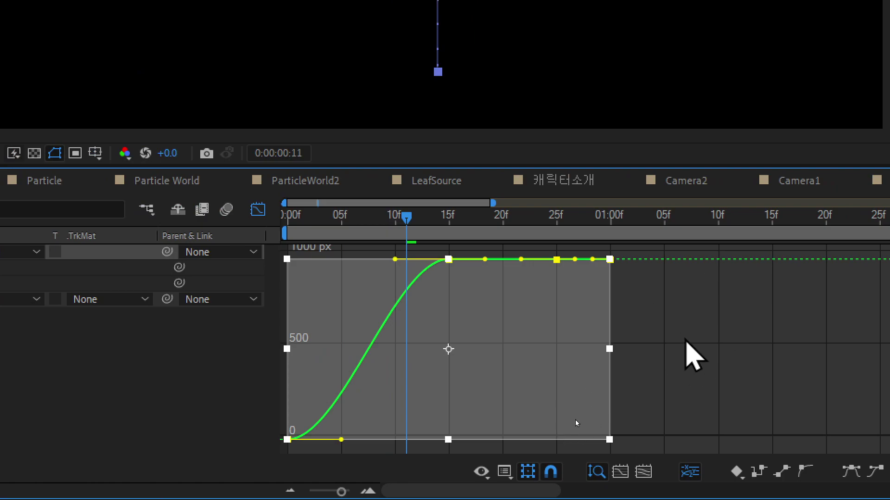
left_click(685, 338)
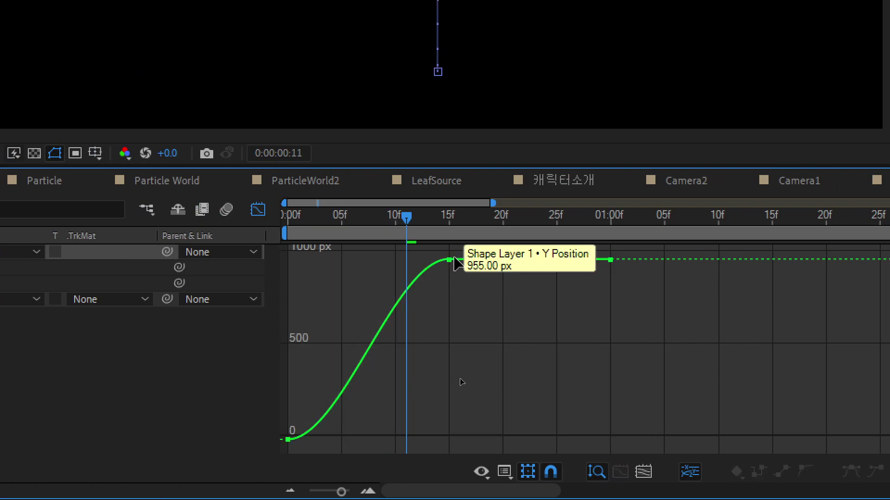
left_click(449, 260)
left_click_drag(395, 259, 446, 347)
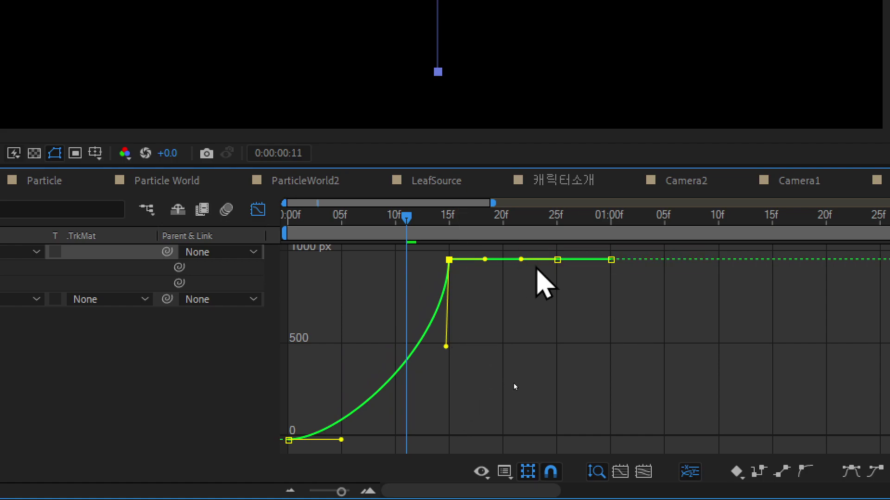
Step: Pull Bezier handles into two shrinking bounces between 15f–25f and 25f–1:00
left_click(651, 319)
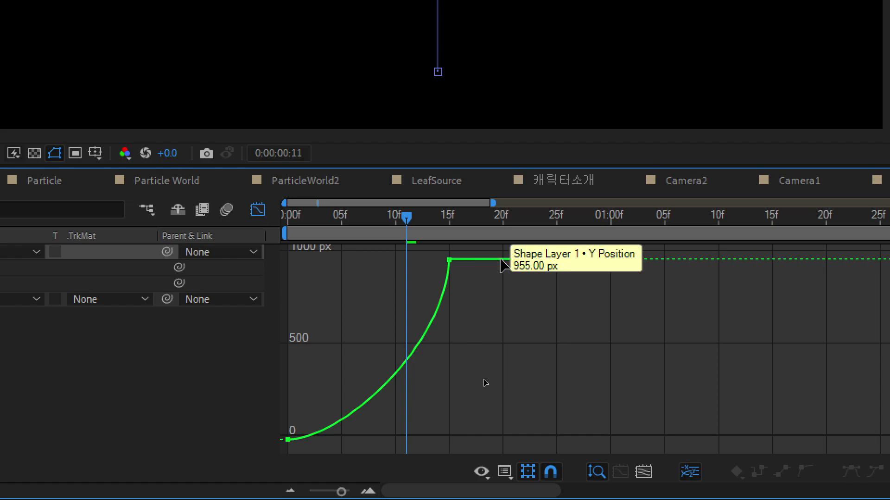
left_click_drag(505, 260, 505, 330)
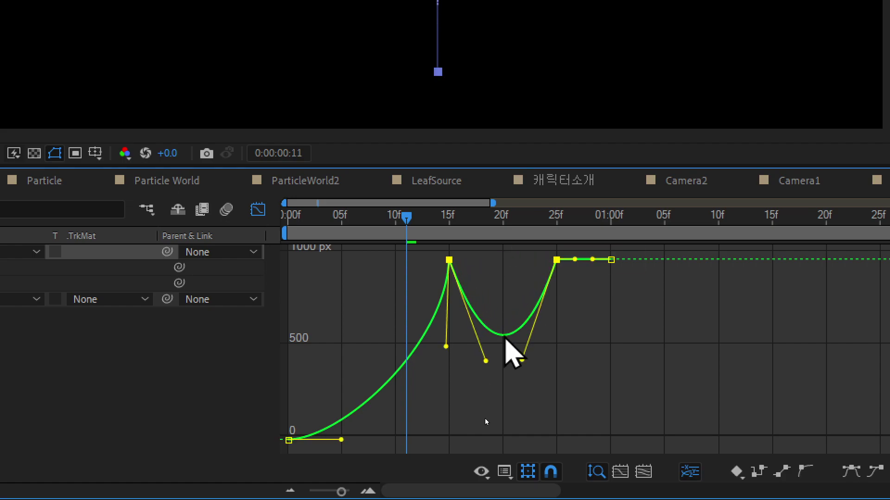
left_click_drag(505, 330, 511, 333)
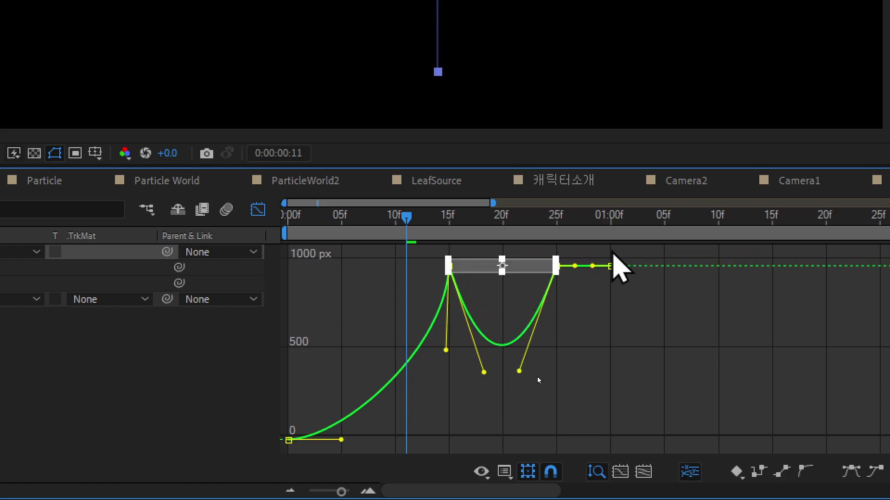
left_click_drag(584, 266, 590, 311)
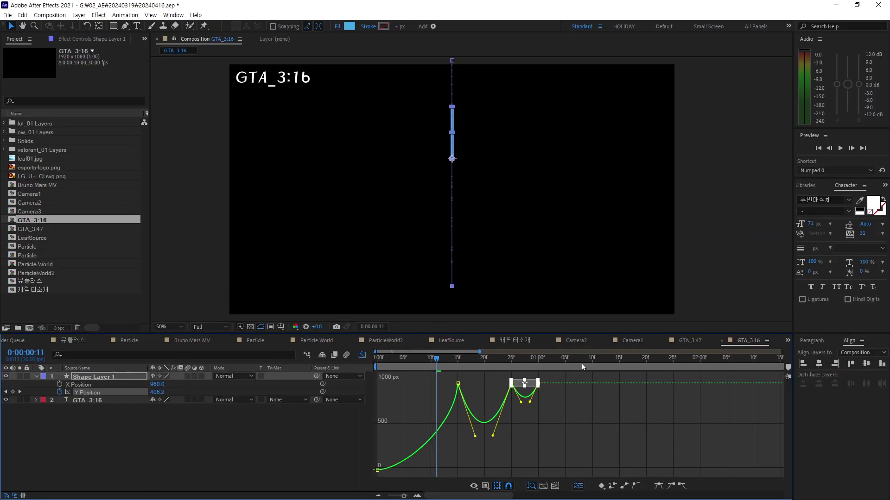
Step: End the work area at 1:12 and preview the looping bounce
left_click(605, 357)
key("n")
key("space")
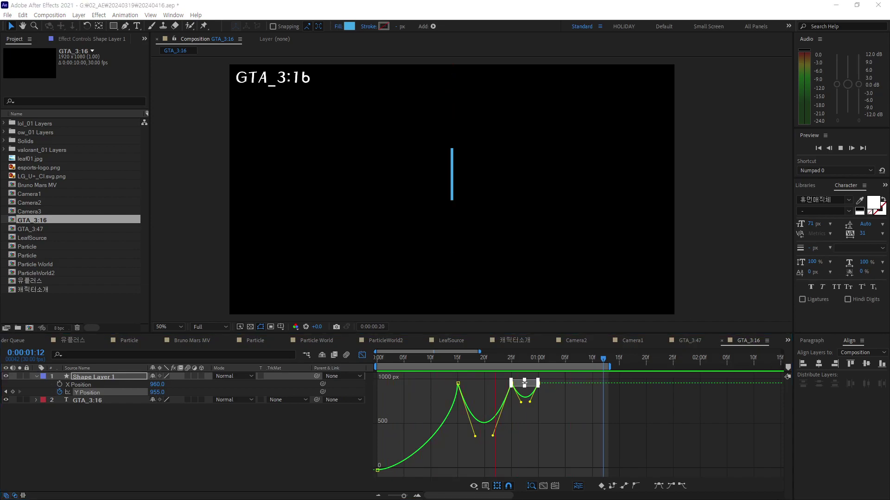
mouse_move(602, 356)
left_mouse_down()
mouse_move(454, 365)
mouse_move(522, 365)
left_mouse_up()
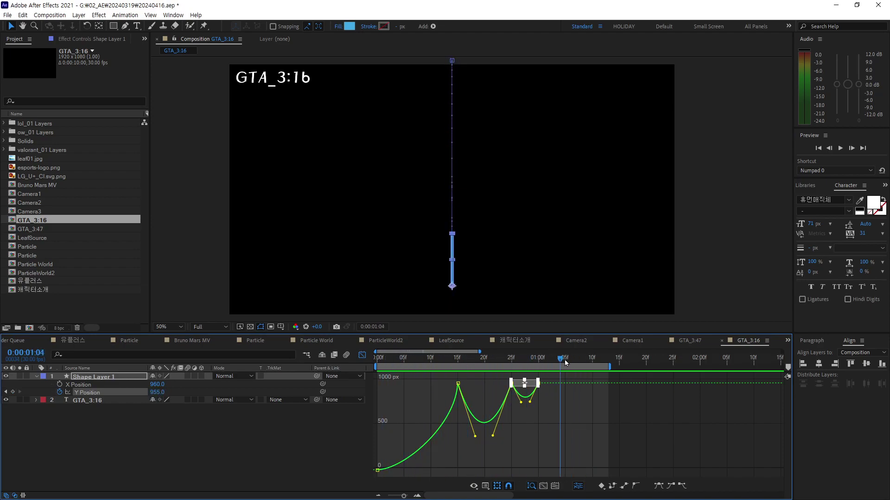
left_click(102, 377)
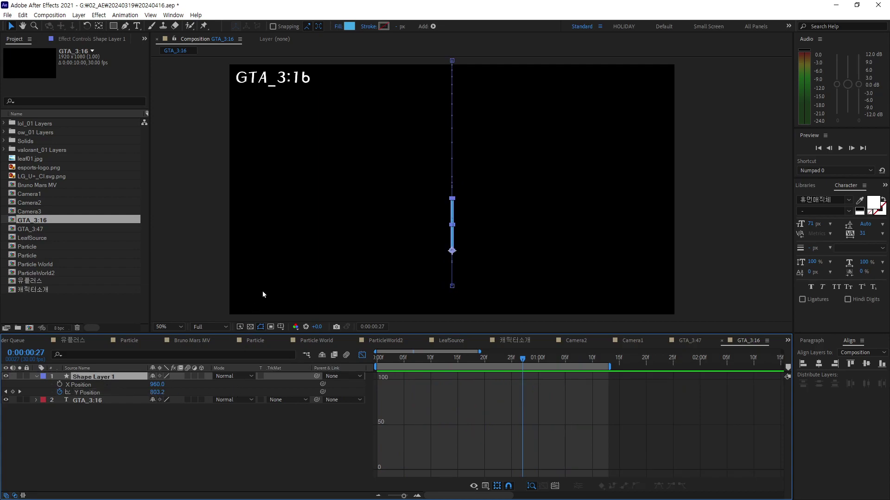
Step: Add Rotation with Shift+R, return to the layer-bar timeline, and go back to 0:00
key("shift+r")
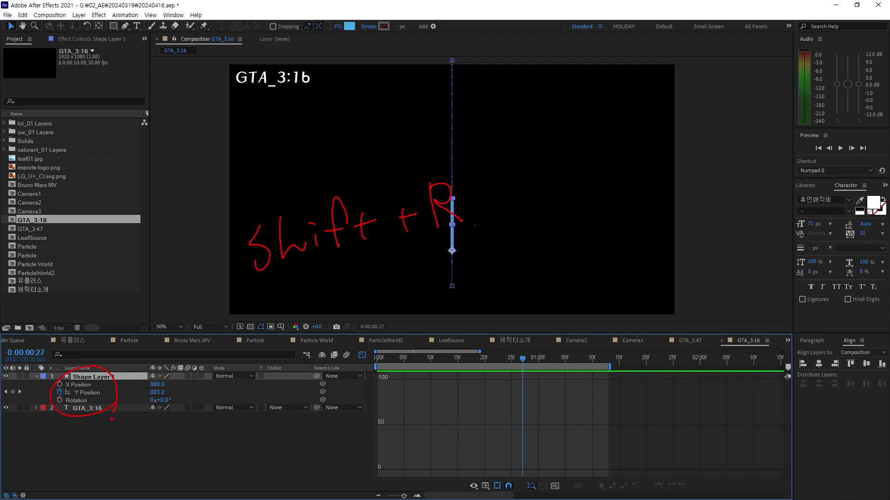
key("Escape")
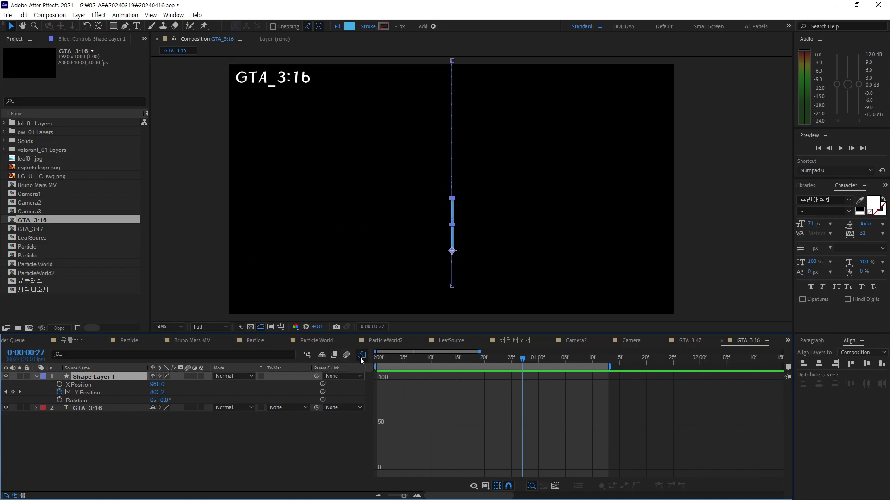
left_click(361, 355)
left_click_drag(518, 359, 378, 361)
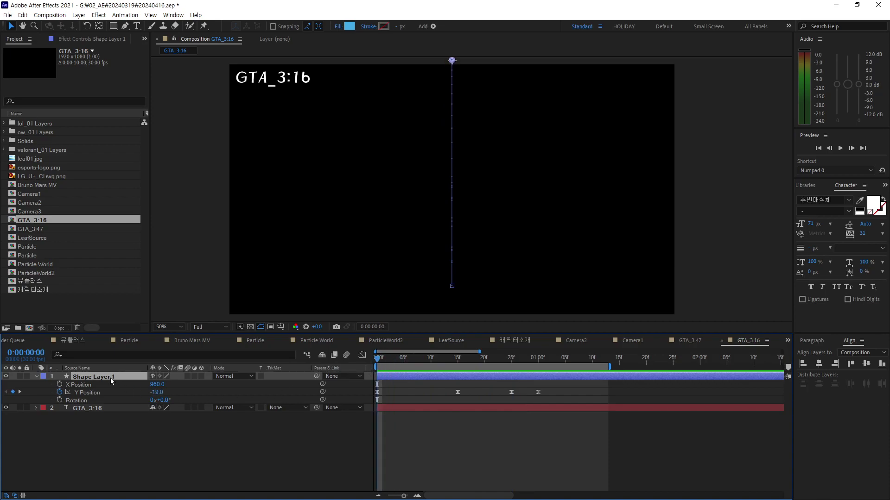
Step: Reveal Scale and set a Scale keyframe of 5% width at frame 14
key("shift+s")
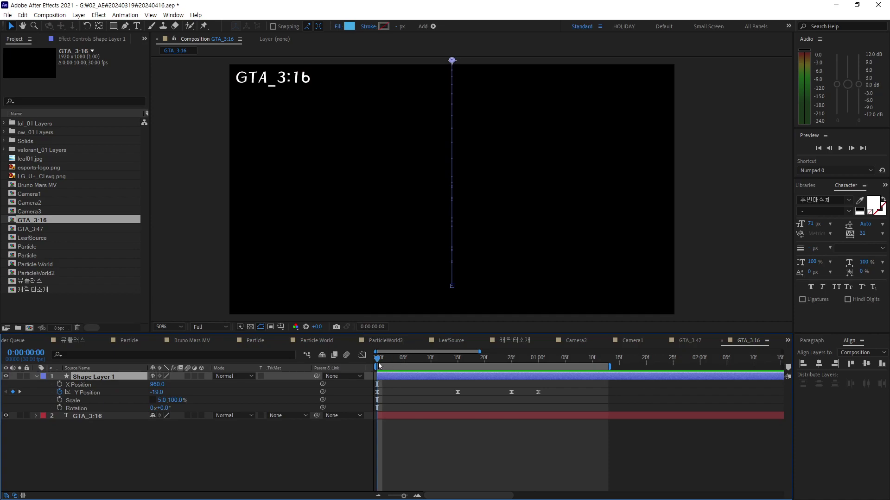
left_click_drag(378, 361, 456, 375)
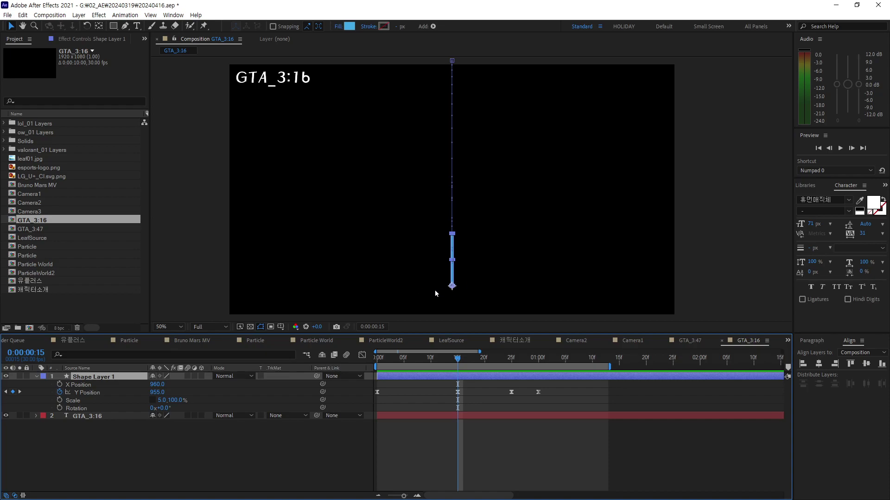
left_click_drag(457, 358, 456, 367)
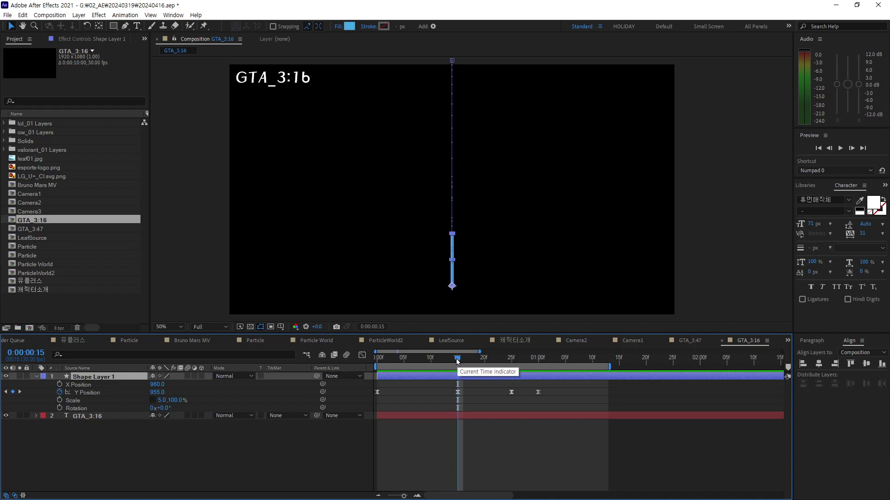
left_click_drag(456, 359, 451, 358)
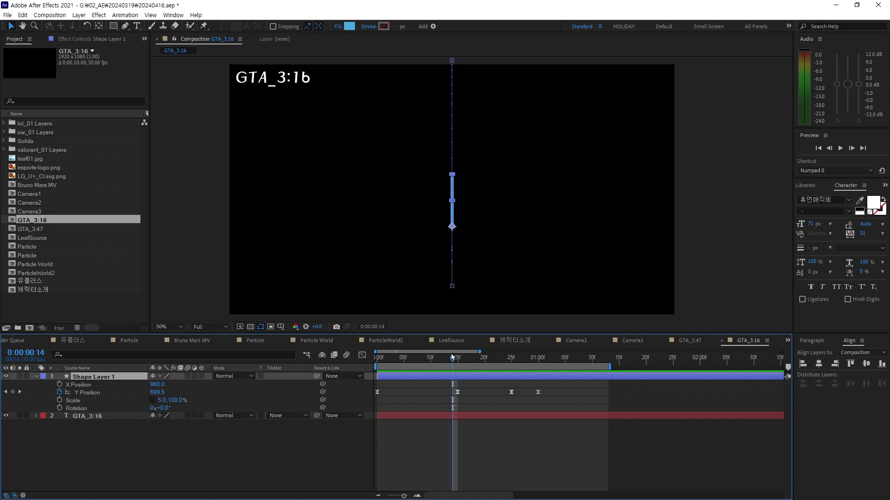
left_click(59, 401)
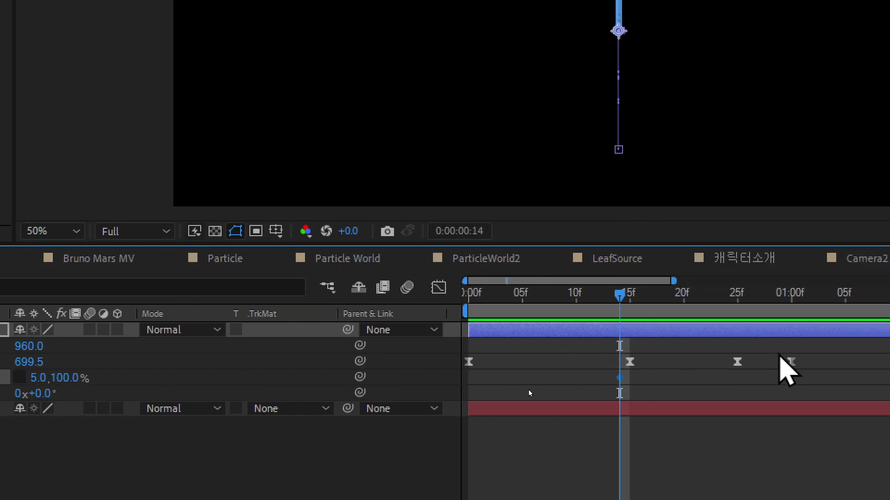
Step: At frame 16, set Scale width to 100% and scrub to check the widening
left_click(628, 297)
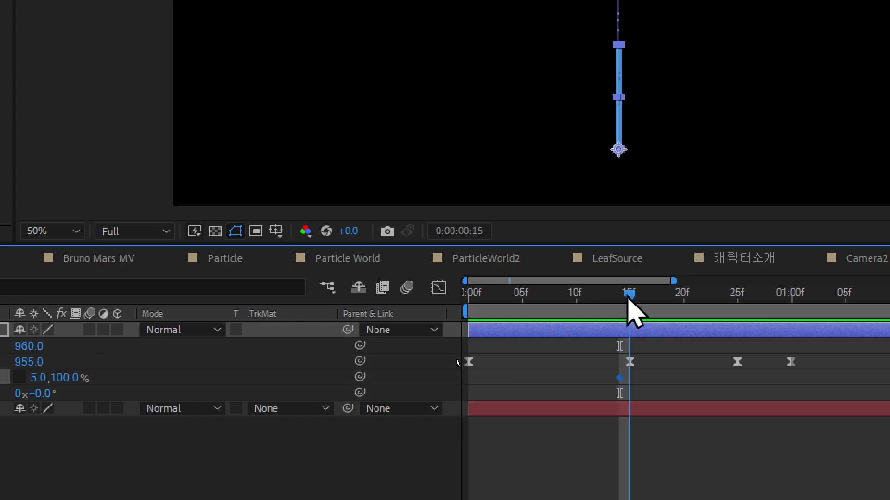
left_click(618, 296)
left_click(629, 297)
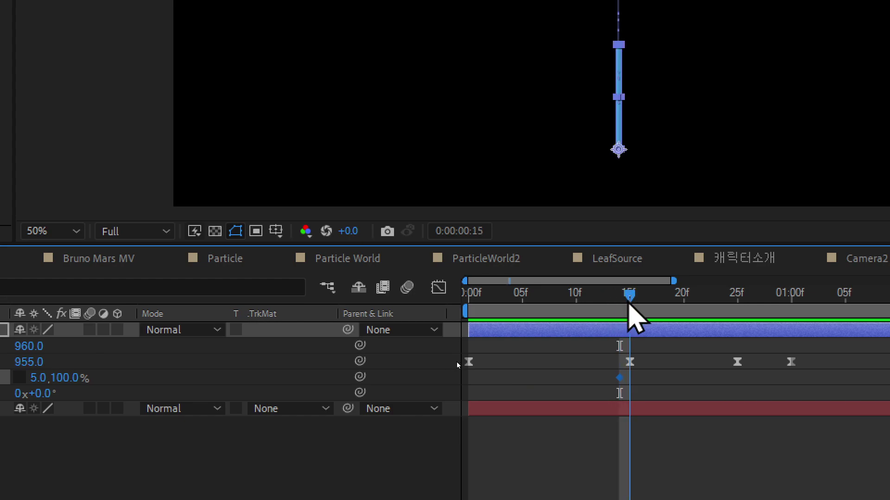
left_click(640, 304)
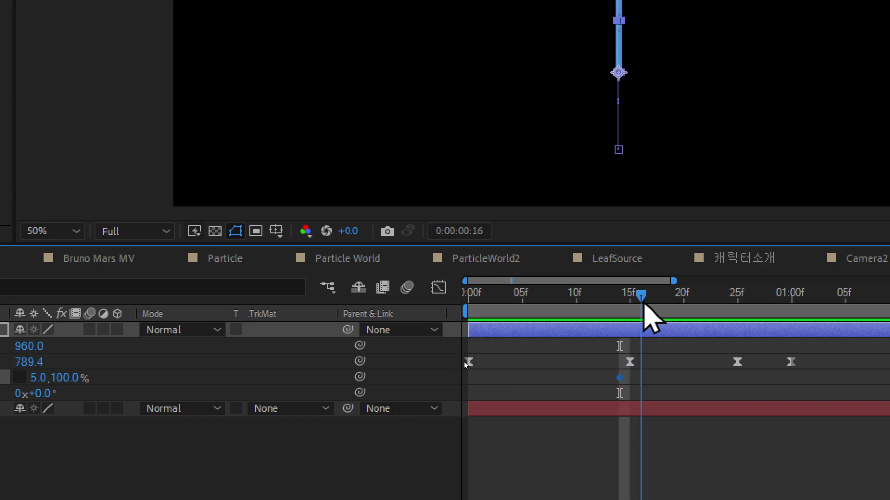
left_click(621, 304)
left_click(640, 306)
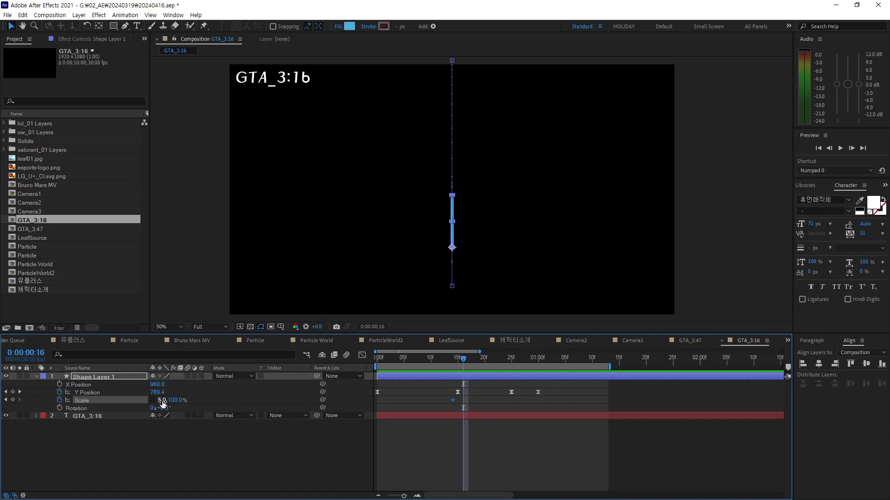
type("100")
key("Return")
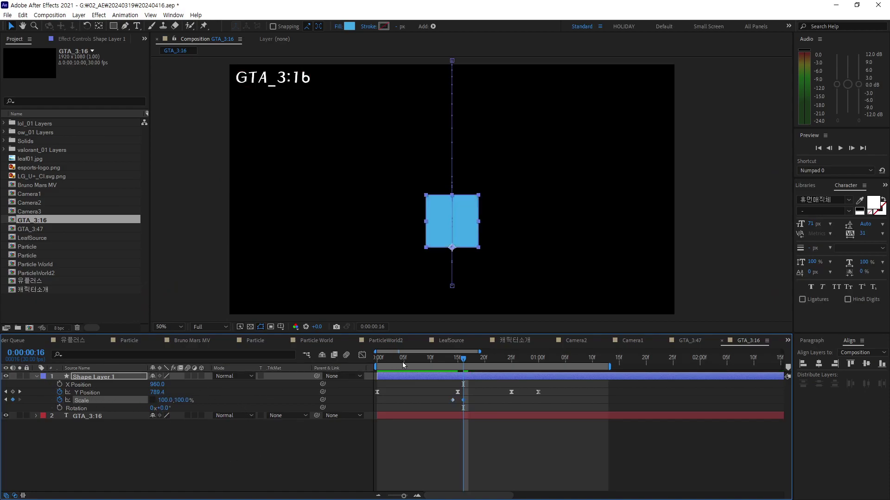
left_click_drag(463, 360, 457, 361)
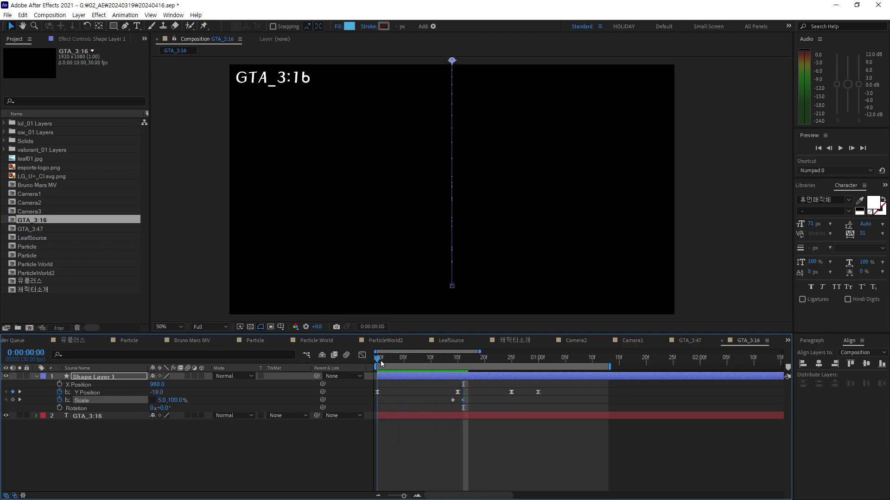
Step: Preview the drop, then return to the start and move early into the fall
key("space")
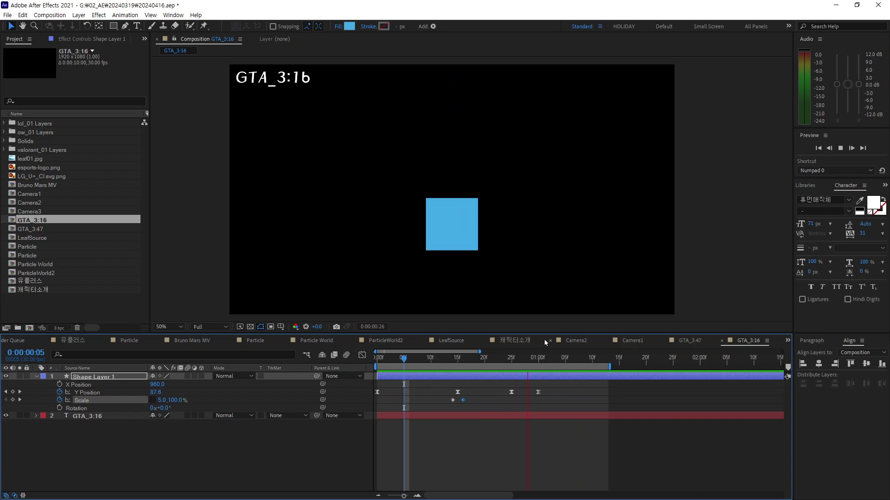
left_click(484, 360)
left_click_drag(485, 360, 377, 358)
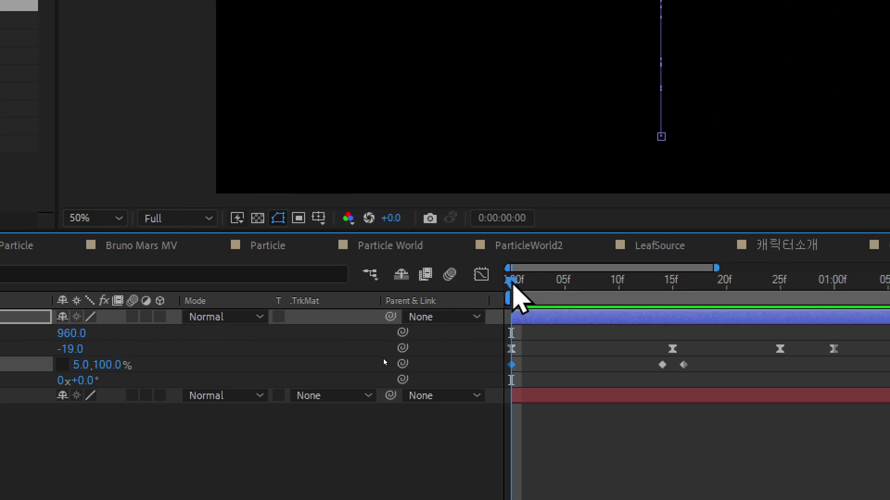
left_click_drag(513, 284, 586, 297)
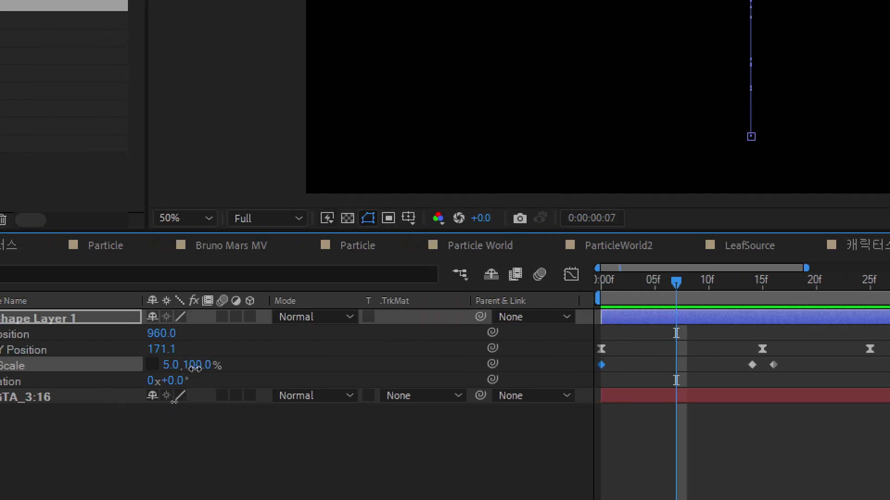
Step: Key a Scale height of 120%, then scrub and preview the stretched fall
left_click(204, 366)
type("120")
key("Return")
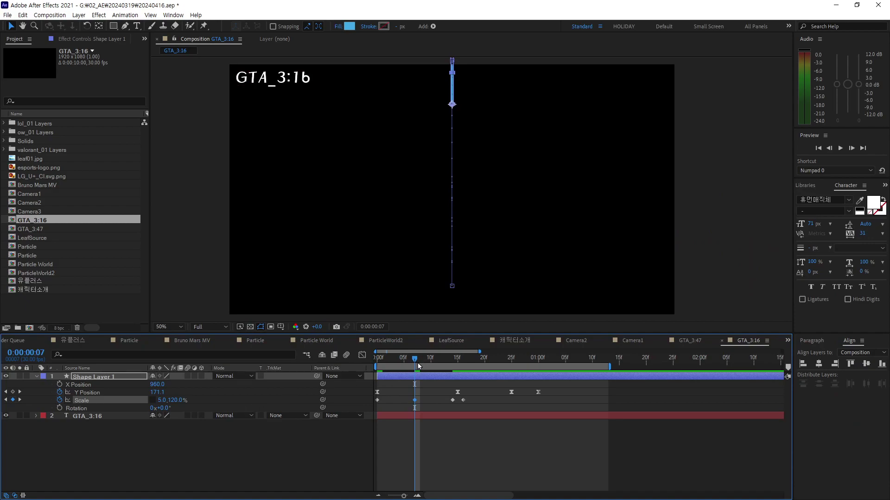
mouse_move(418, 363)
left_mouse_down()
mouse_move(413, 370)
mouse_move(556, 377)
left_mouse_up()
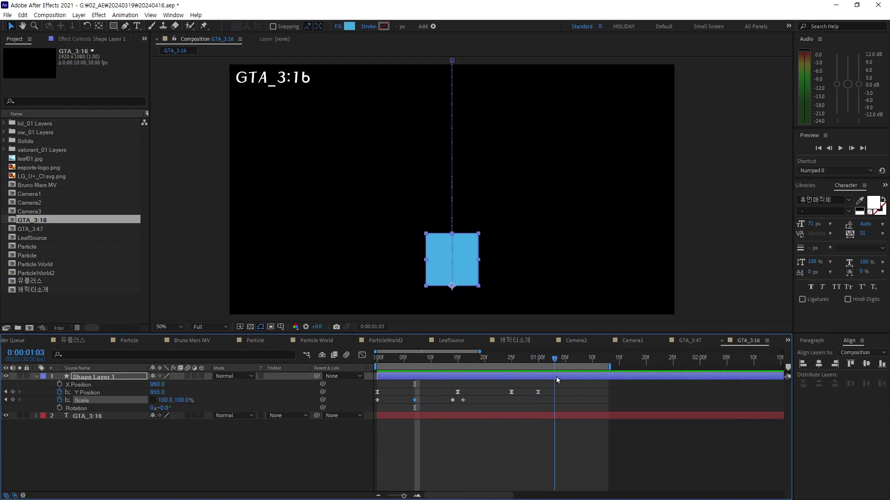
key("space")
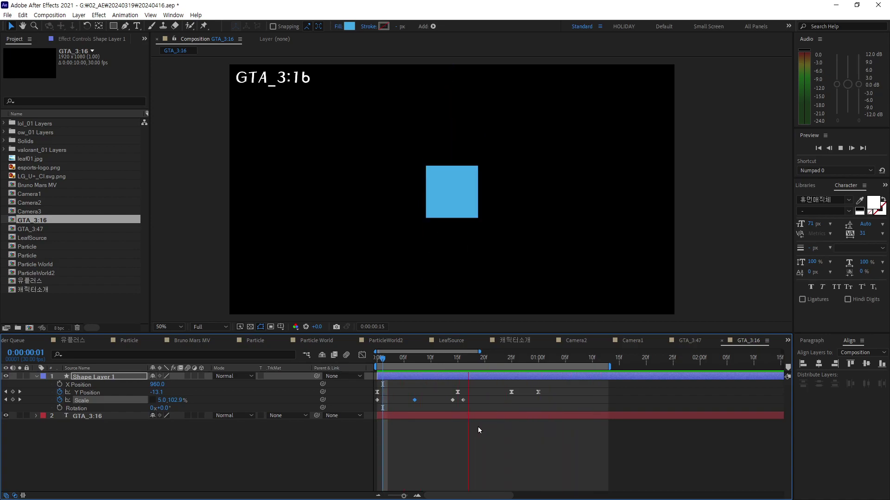
Step: Stop playback at frame 15, where the landed bar's Scale reads 52.5, 100%
left_click(473, 361)
left_click_drag(473, 360, 457, 359)
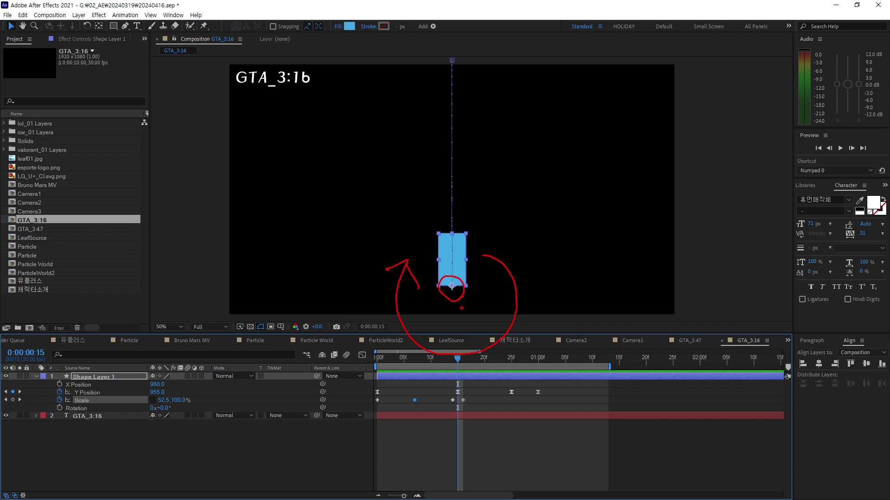
key("Escape")
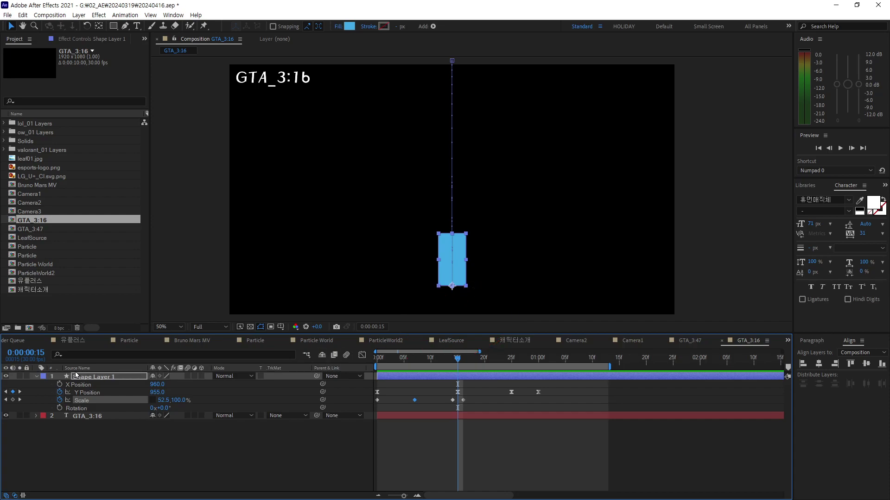
Step: Expand Shape Layer 1 down to Rectangle 1's own Transform group and keyframe Rotation at 0° on frame 15
left_click(35, 376)
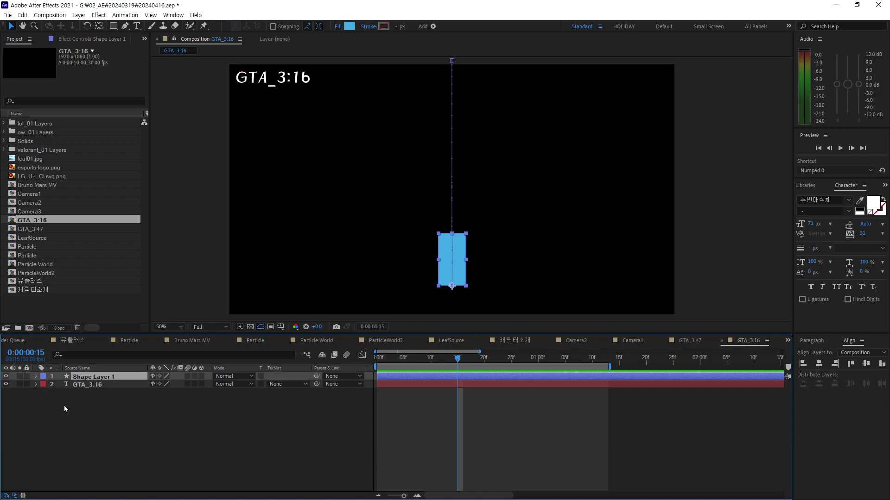
left_click(35, 376)
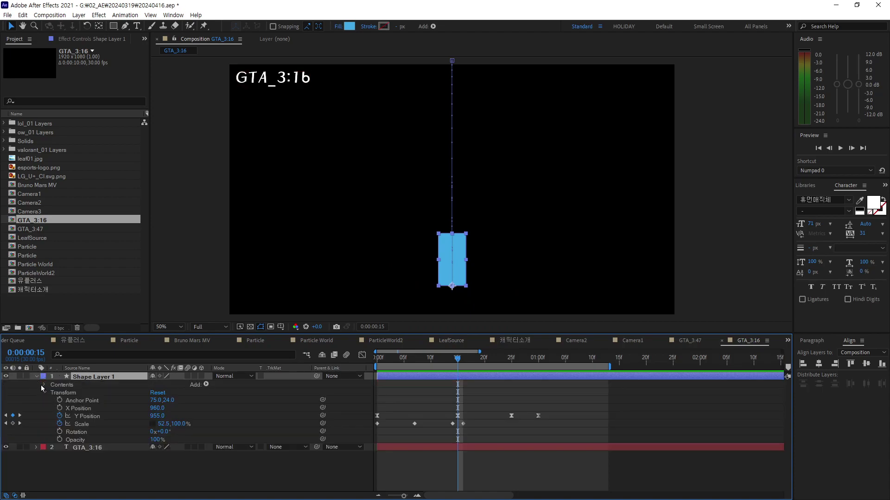
left_click(44, 385)
left_click(52, 393)
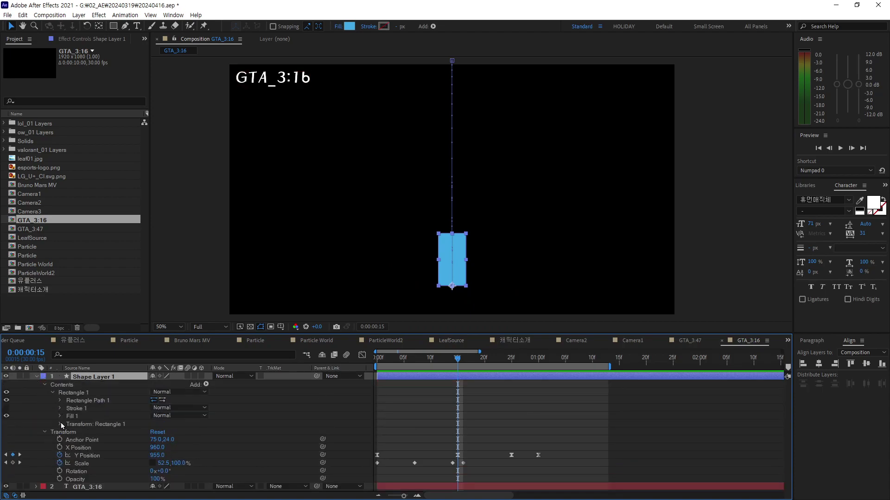
left_click(60, 424)
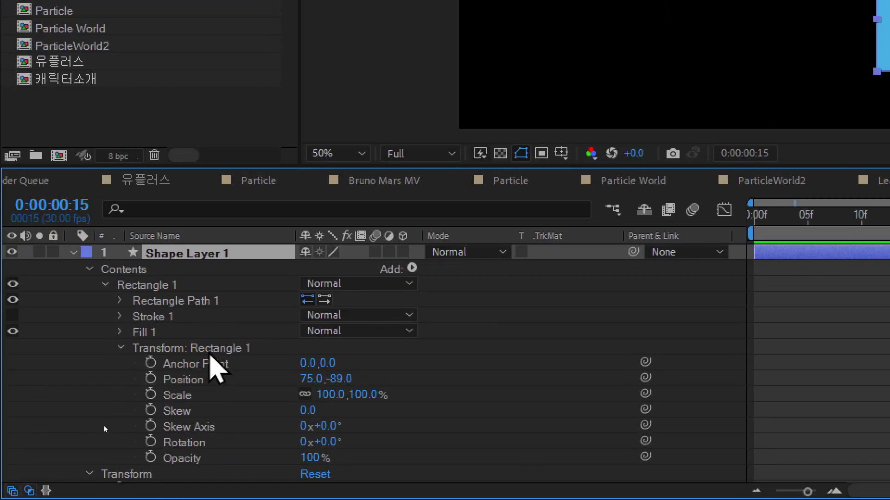
left_click(108, 425)
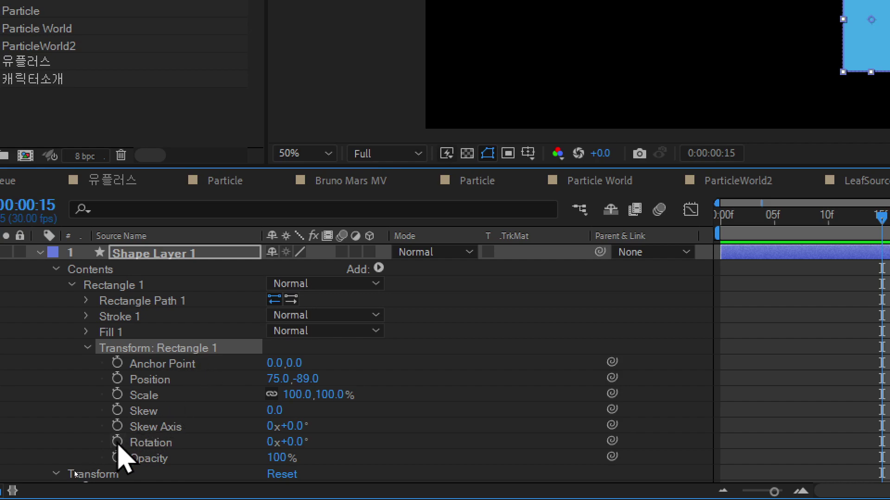
left_click(117, 441)
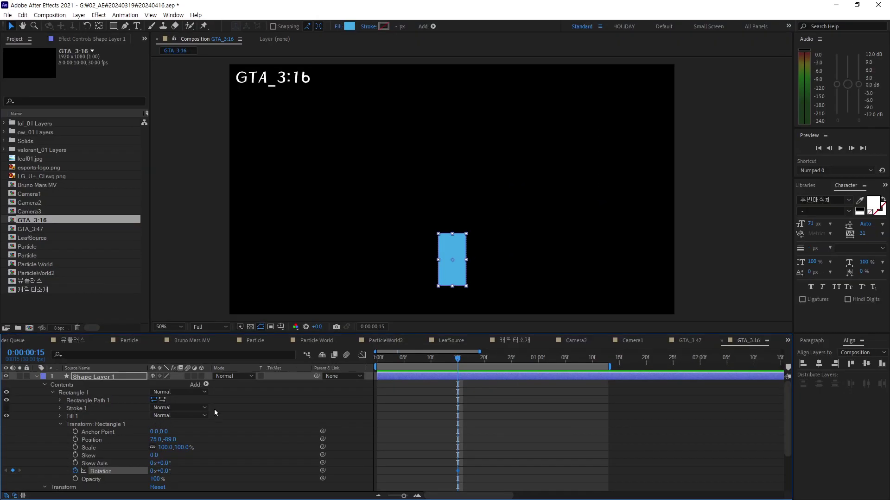
Step: Add a 2-revolution Rotation keyframe at one second and scrub through the spin
left_click_drag(459, 359, 539, 369)
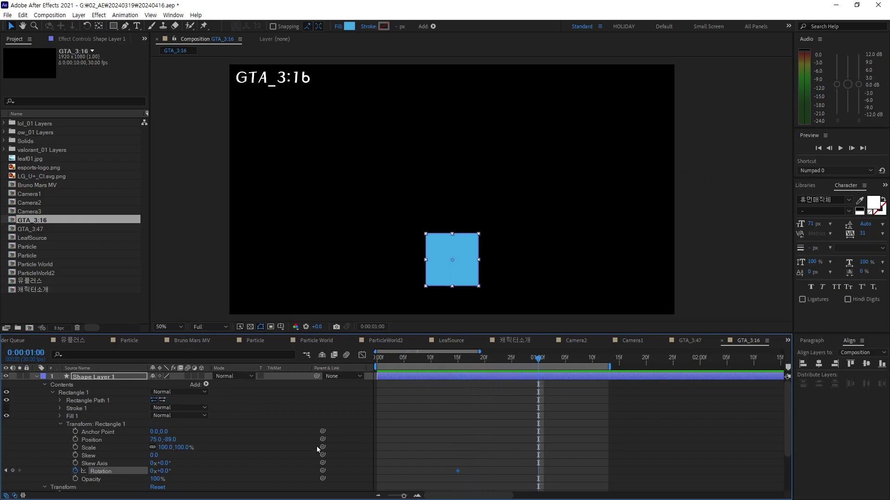
left_click(153, 471)
type("2")
key("Return")
mouse_move(538, 361)
left_mouse_down()
mouse_move(457, 383)
mouse_move(518, 391)
mouse_move(479, 399)
left_mouse_up()
left_click_drag(479, 399, 538, 400)
Step: Change the one-second keyframe to 1 revolution plus 180° and preview from the start
left_click(152, 471)
key("Tab")
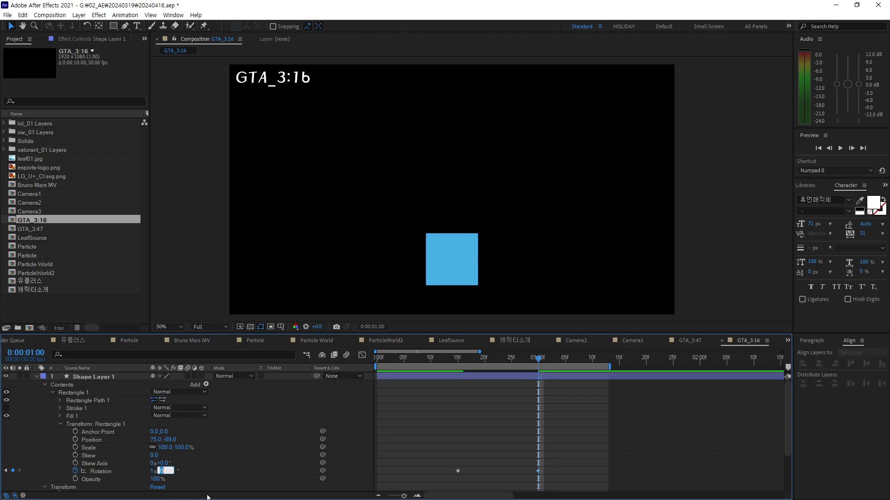
key("Return")
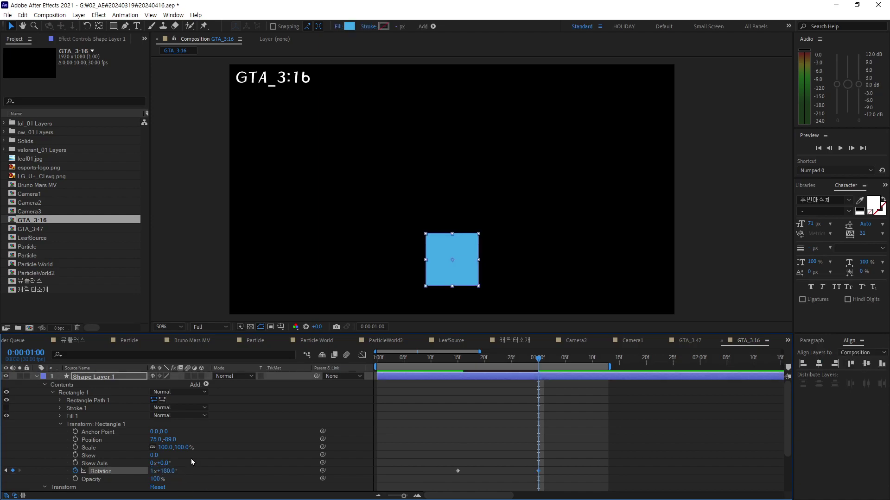
left_click_drag(545, 361, 377, 361)
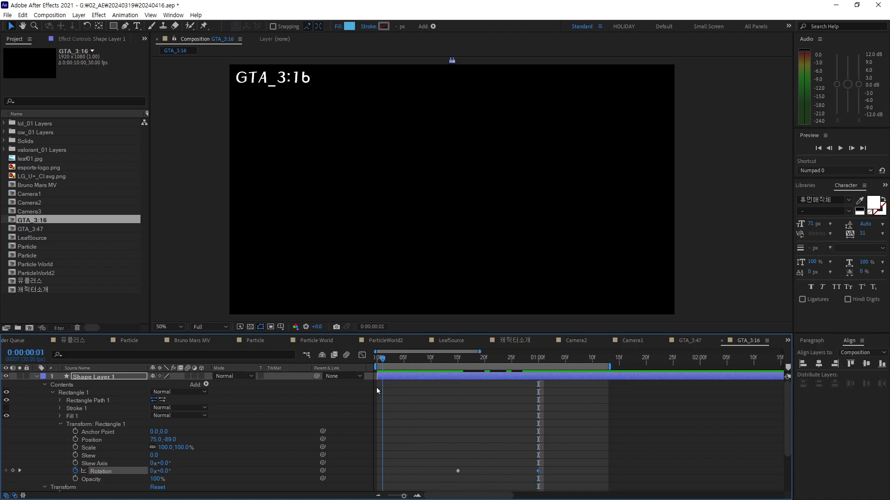
key("space")
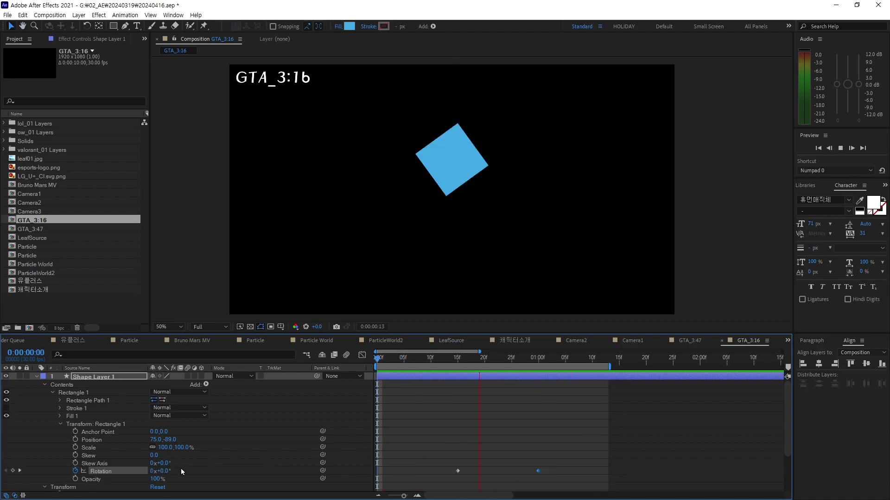
left_click_drag(504, 358, 538, 380)
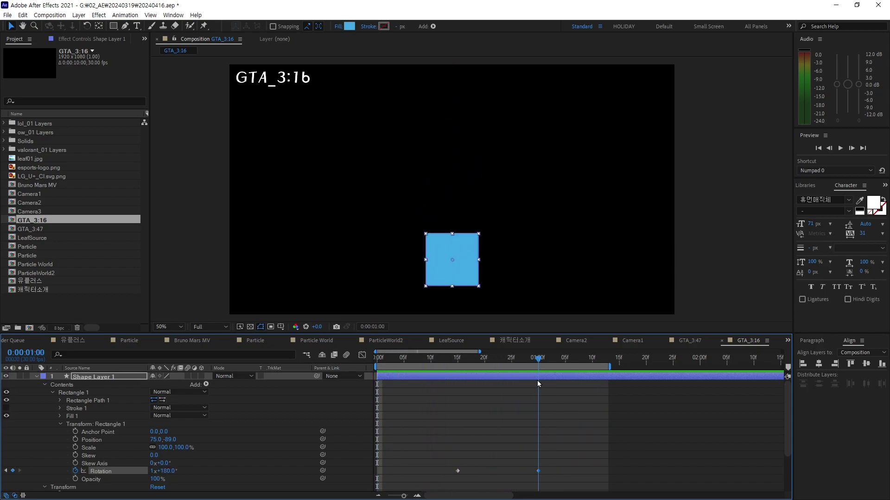
Step: Set the one-second Rotation to exactly 1x+0.0° and preview the spin
left_click(168, 471)
type("0")
key("Return")
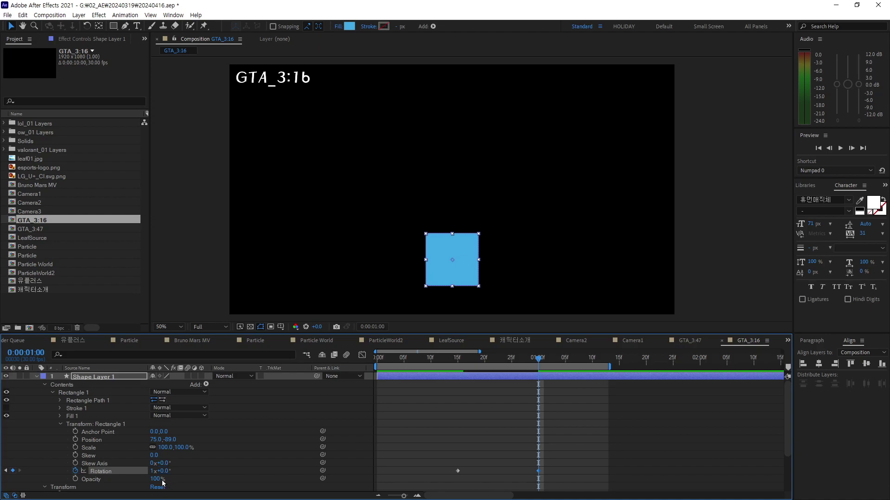
left_click(153, 472)
key("Return")
key("space")
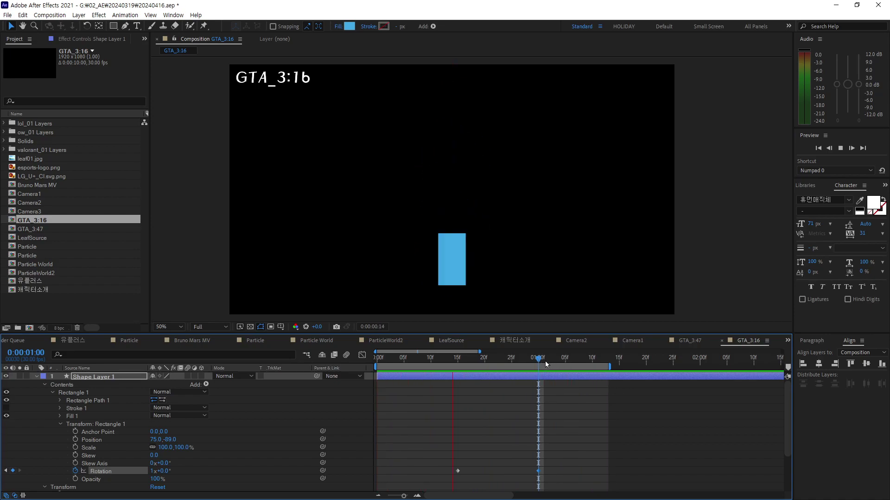
left_click(402, 365)
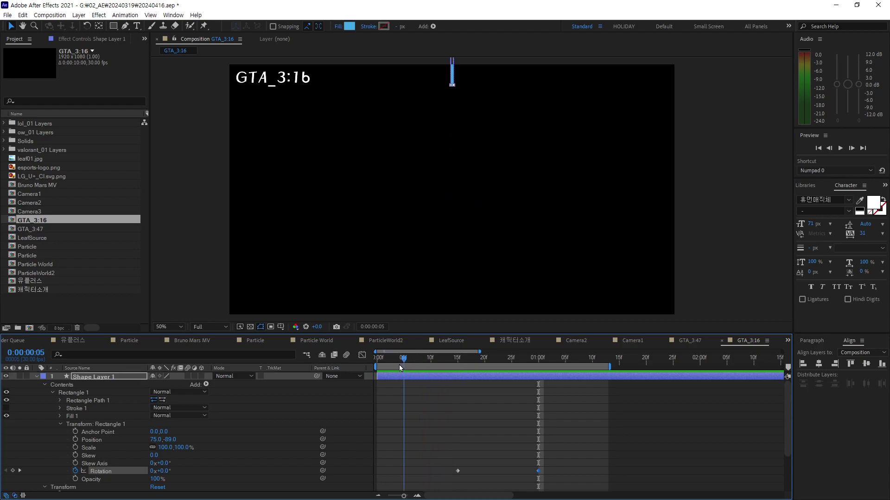
mouse_move(401, 367)
left_mouse_down()
mouse_move(511, 368)
mouse_move(518, 394)
mouse_move(462, 402)
mouse_move(543, 402)
mouse_move(502, 402)
left_mouse_up()
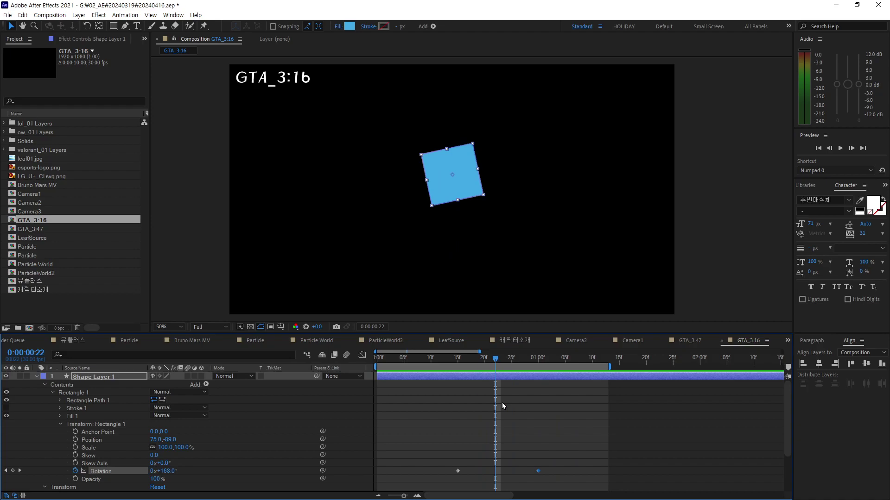
Step: Show Rotation as a value curve and ease out of the first keyframe with a steeper handle
left_click(362, 359)
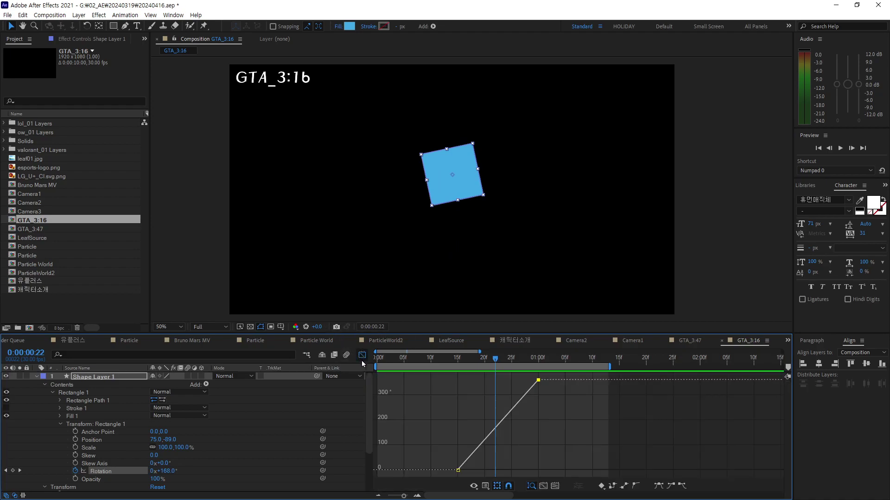
left_click(458, 470)
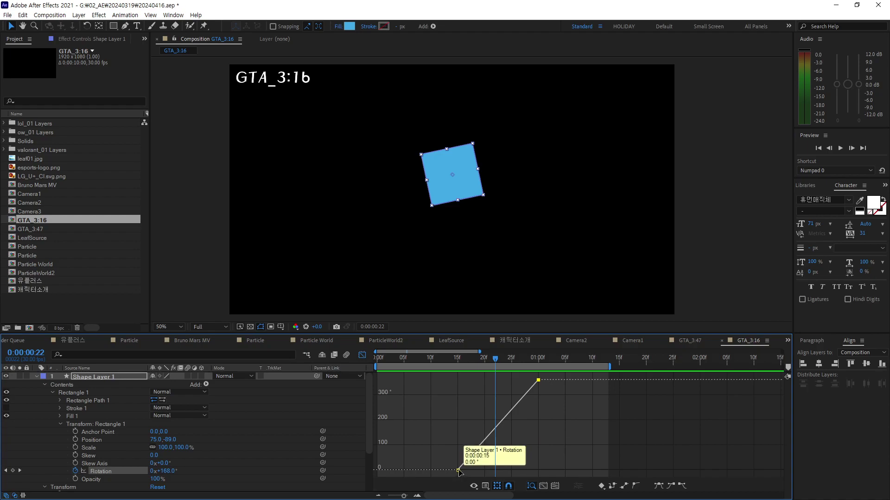
left_click(682, 486)
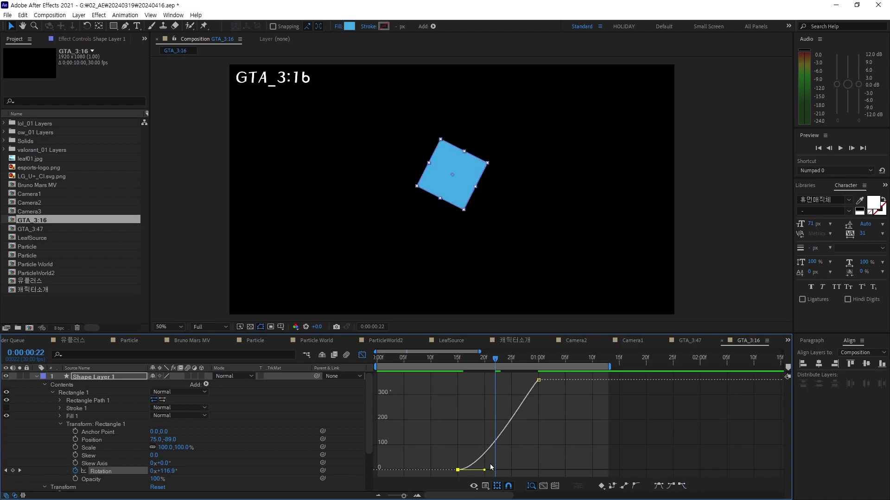
left_click_drag(485, 470, 462, 431)
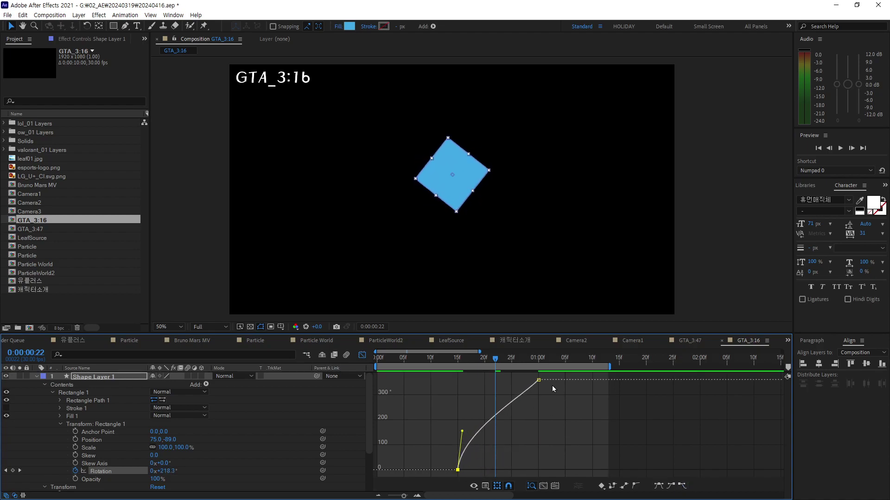
Step: Ease into the final Rotation keyframe, fine-tune both handles, and preview the spin
left_click(538, 381)
left_click(673, 487)
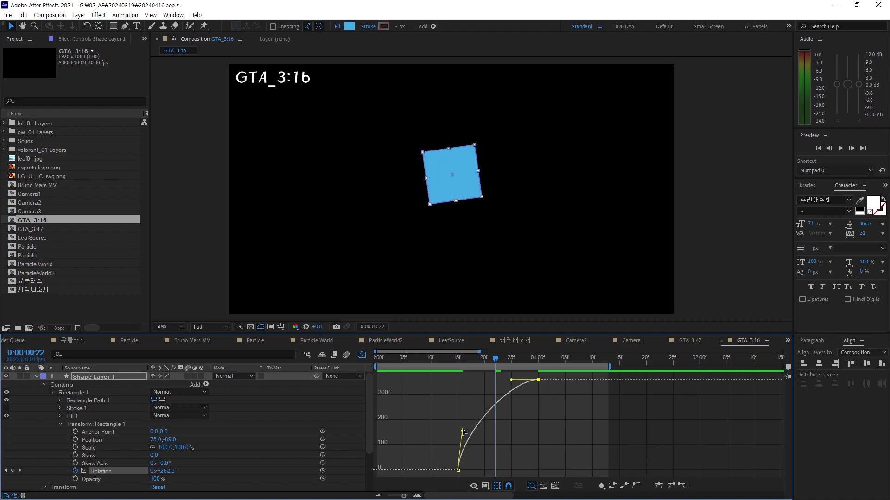
left_click_drag(462, 431, 459, 430)
left_click_drag(512, 381, 500, 379)
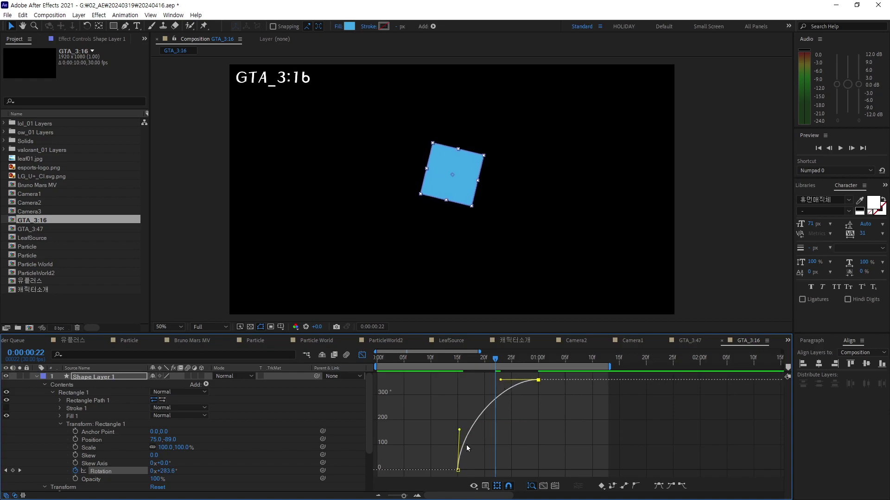
key("space")
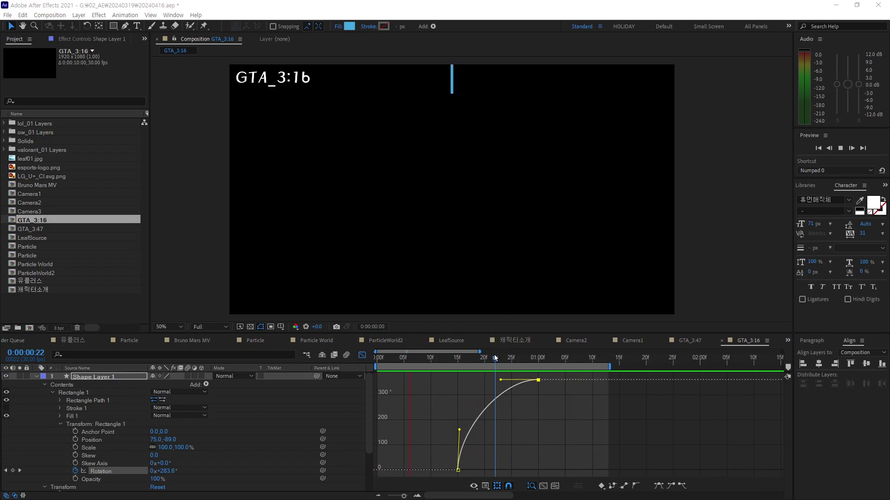
key("space")
left_click_drag(485, 366, 535, 393)
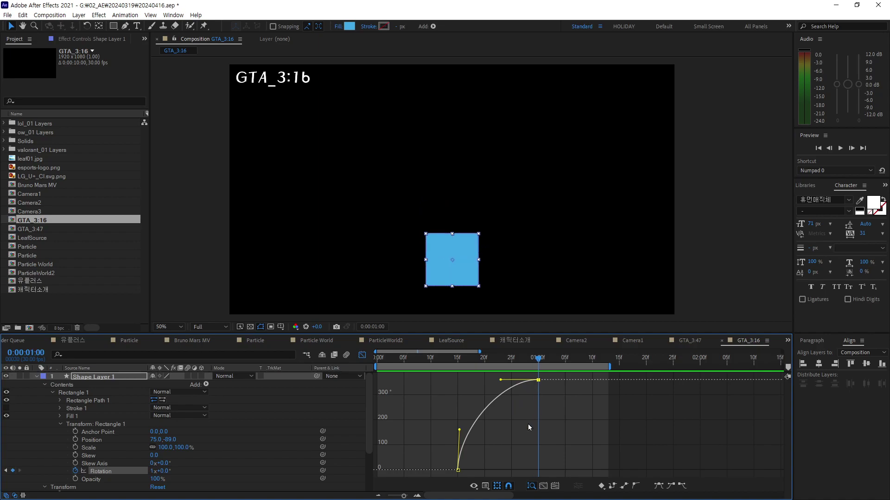
Step: Trim the square layer's out point at 0:00:00:29 with Alt+] and preview the result
left_click(362, 356)
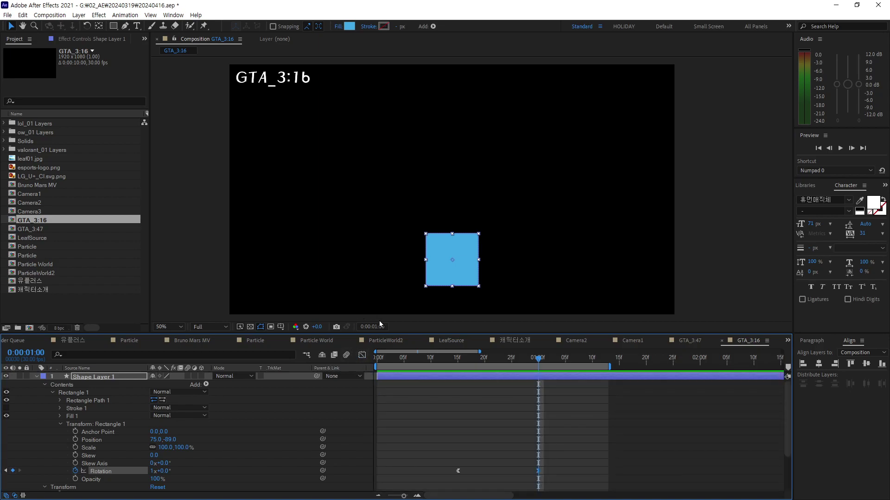
mouse_move(541, 361)
left_mouse_down()
mouse_move(507, 387)
mouse_move(537, 395)
left_mouse_up()
left_click_drag(536, 362, 533, 362)
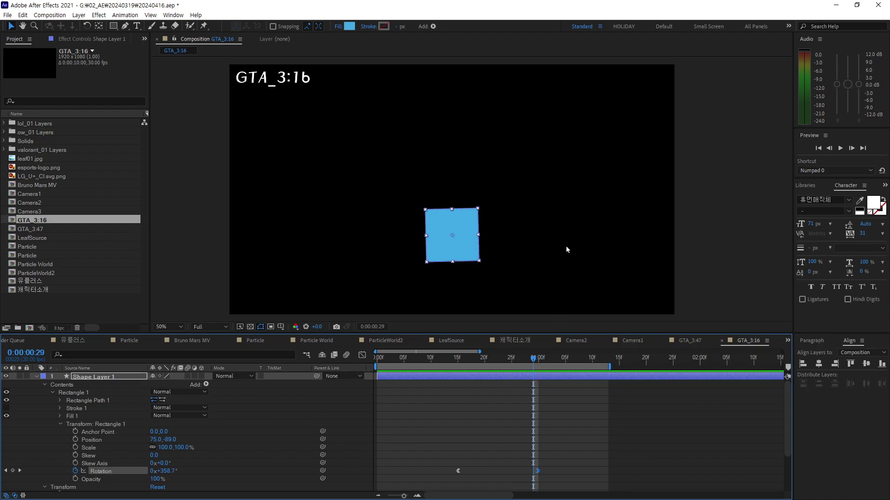
key("alt+bracketright")
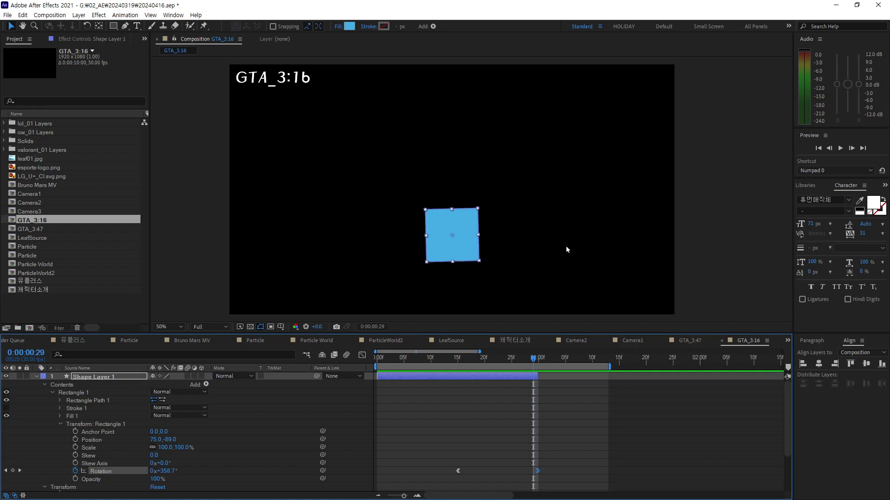
key("space")
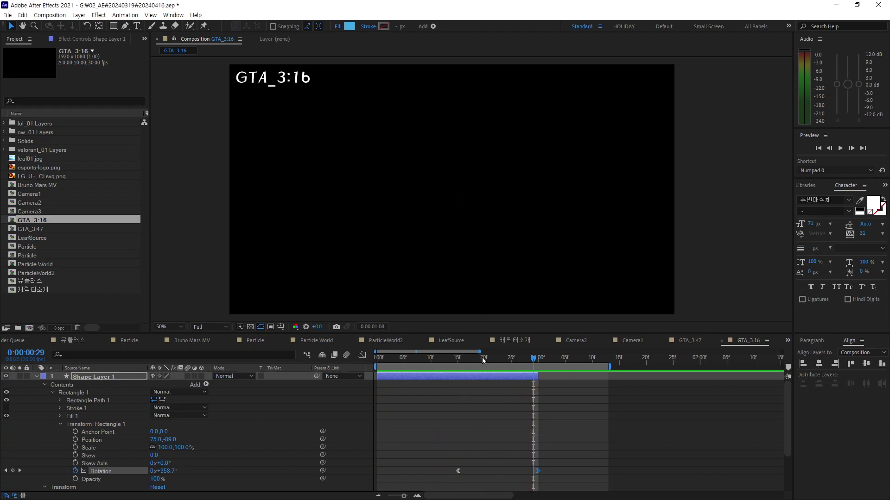
left_click_drag(417, 359, 540, 388)
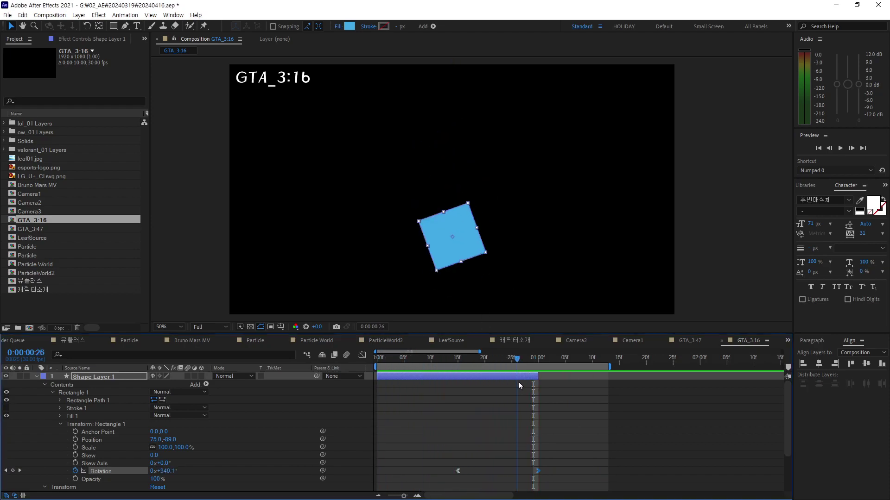
left_click_drag(512, 393, 503, 393)
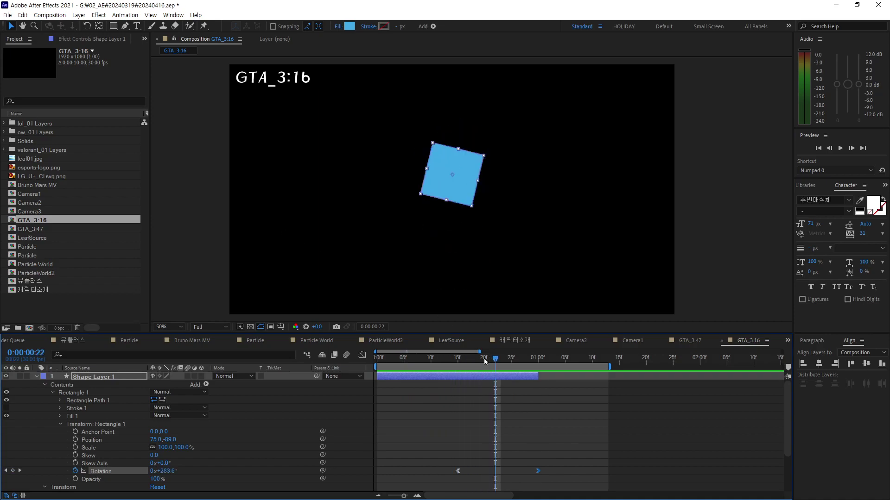
Step: Move time to just after the square ends and start a new text layer in the composition
key("Page_Down")
key("k")
key("Page_Down")
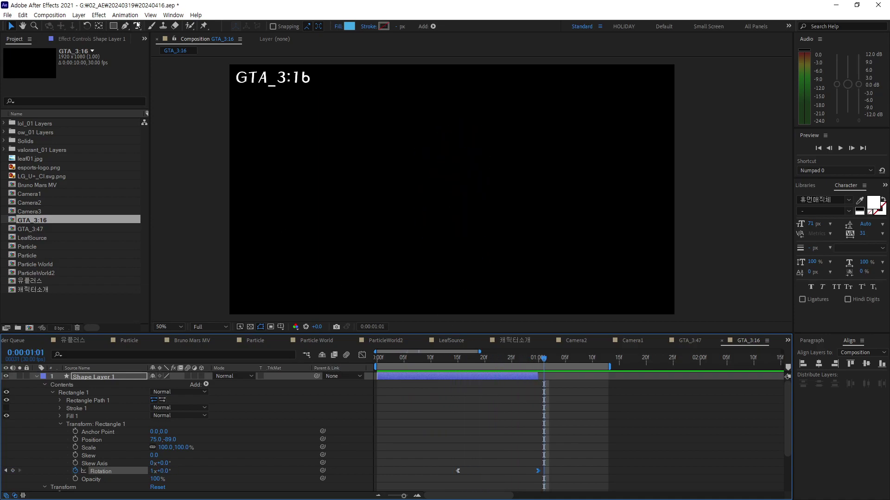
left_click(137, 25)
left_click(327, 170)
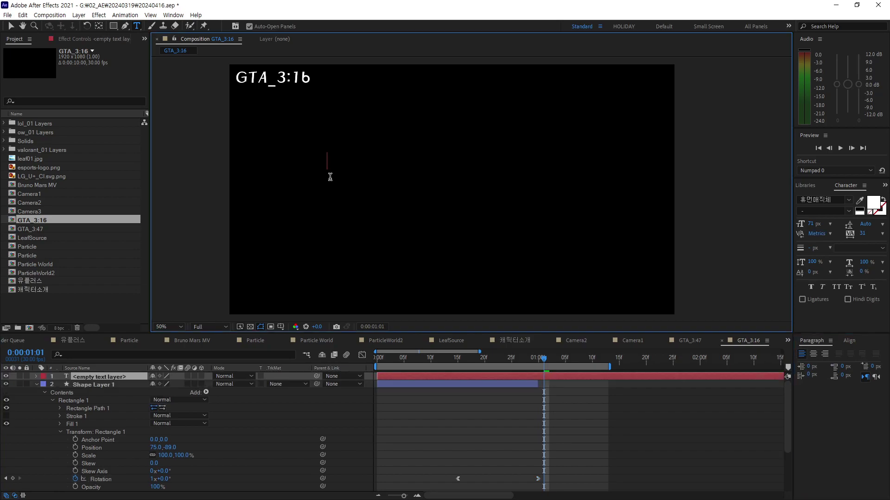
Step: Type the 'Motion And Animation' title, enlarge it to 133 px, and move it toward mid-frame
type("Mo")
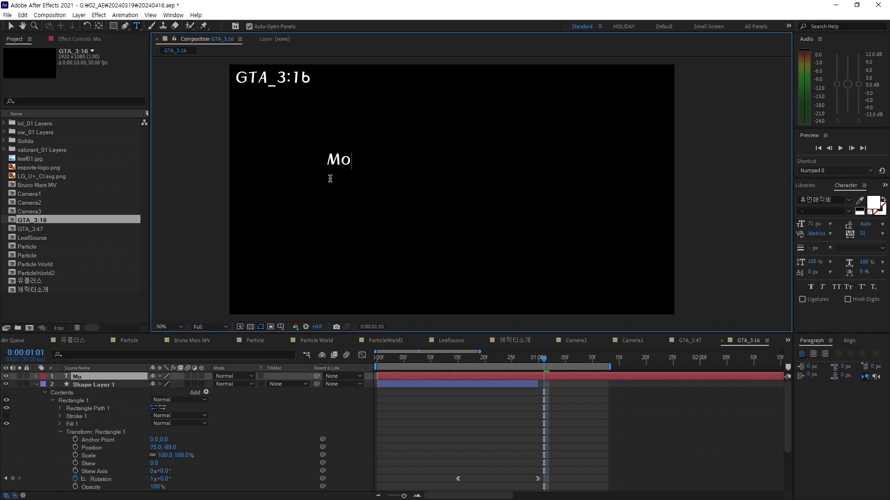
type("tion Anima")
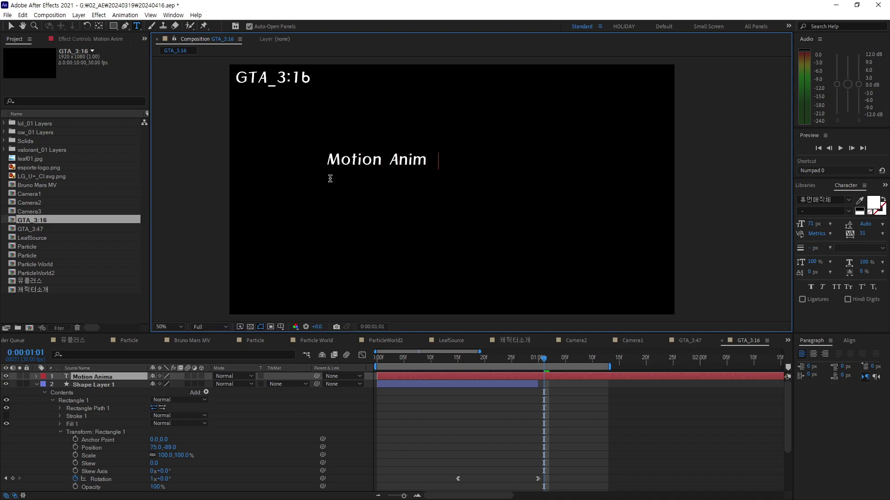
type("tio")
type("And Animation")
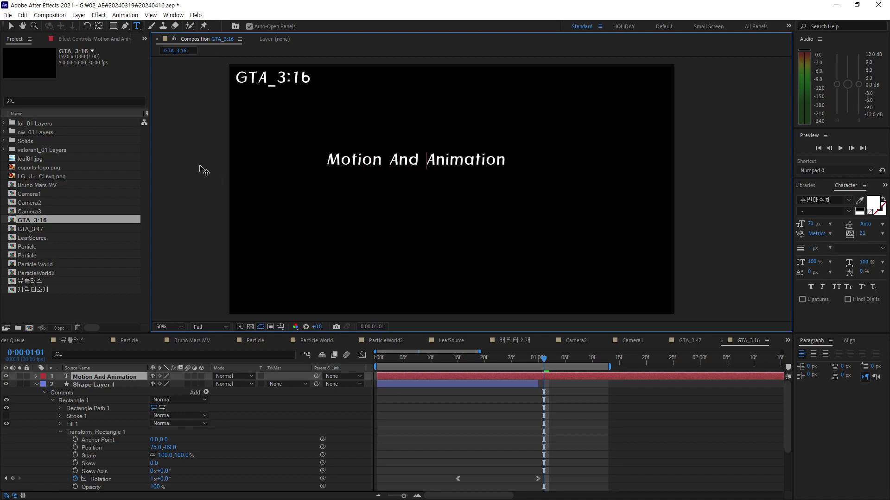
left_click(10, 27)
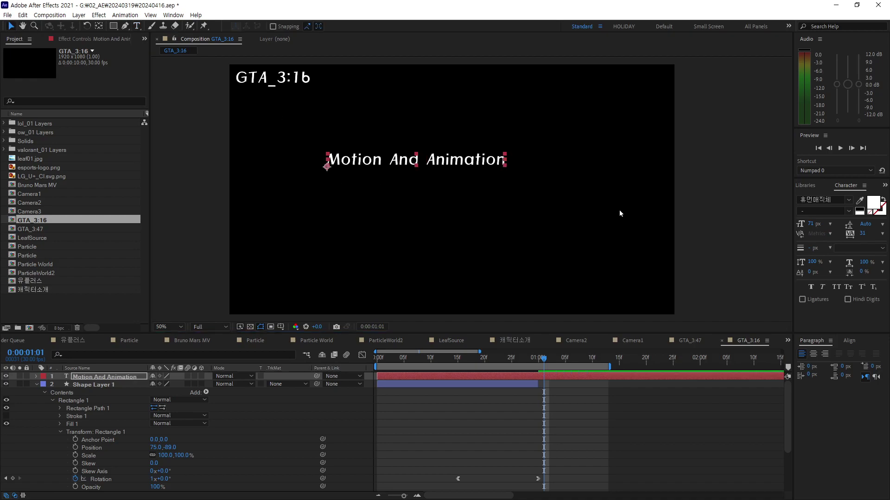
left_click_drag(808, 226, 853, 234)
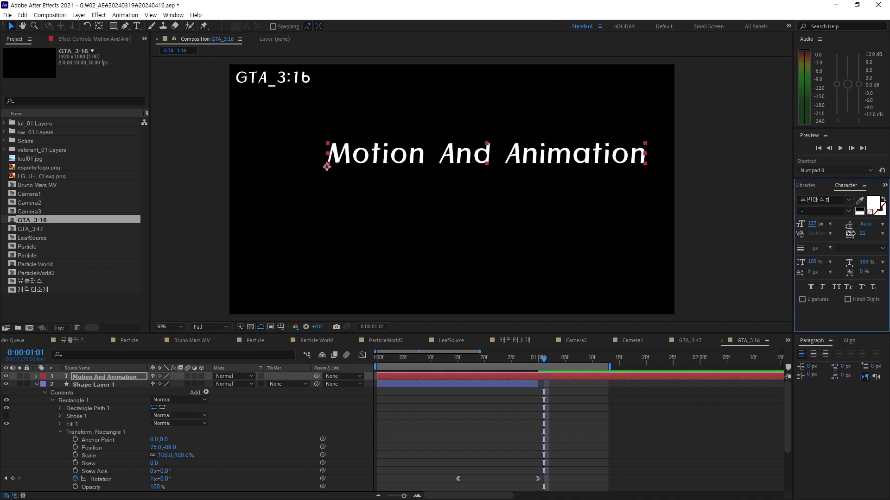
left_click_drag(585, 160, 545, 183)
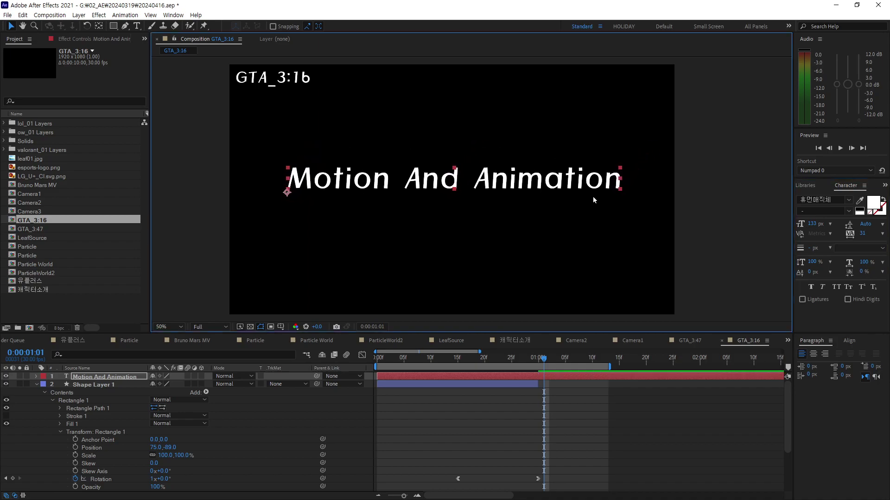
left_click(849, 341)
Step: Centre the title horizontally and vertically in the comp, with centred paragraph alignment
left_click(819, 364)
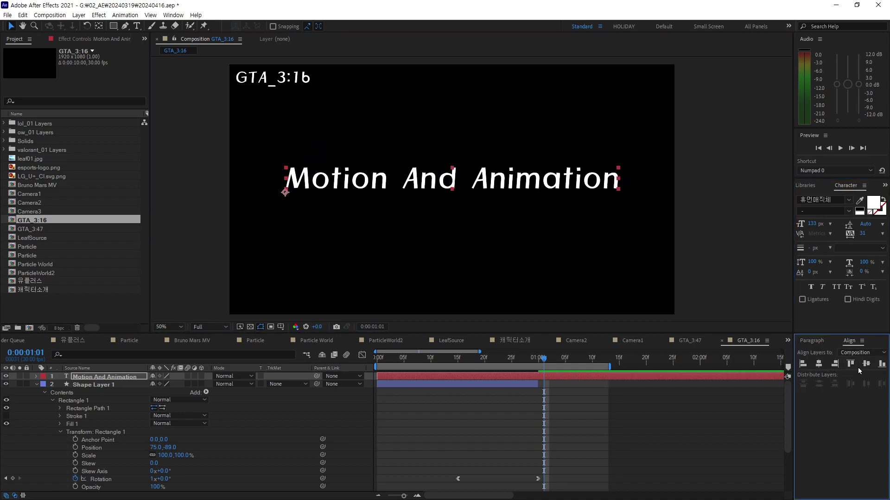
left_click(865, 364)
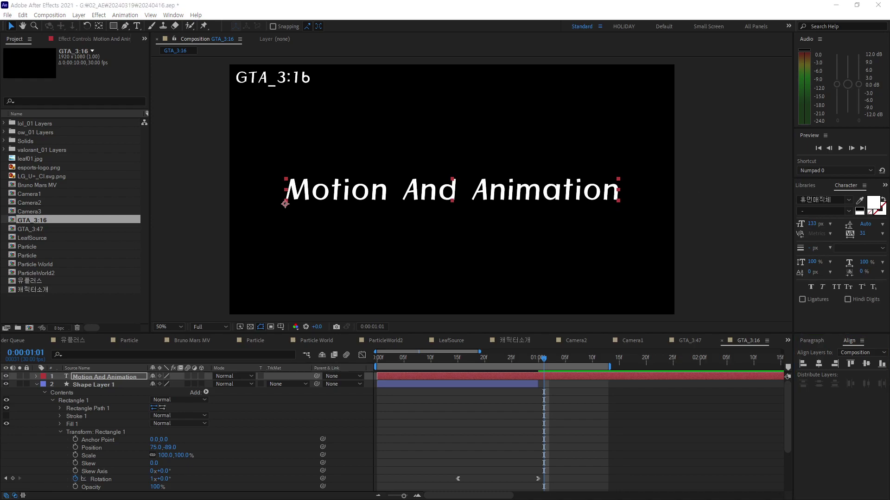
left_click(811, 340)
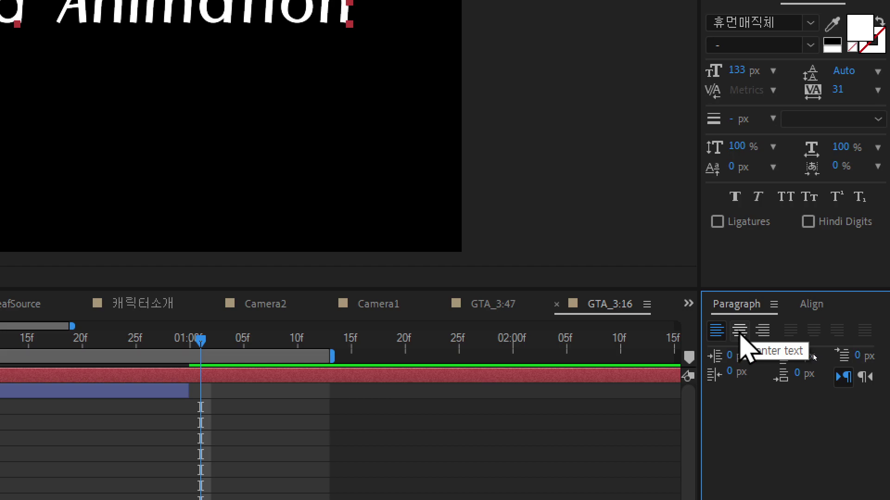
left_click(741, 334)
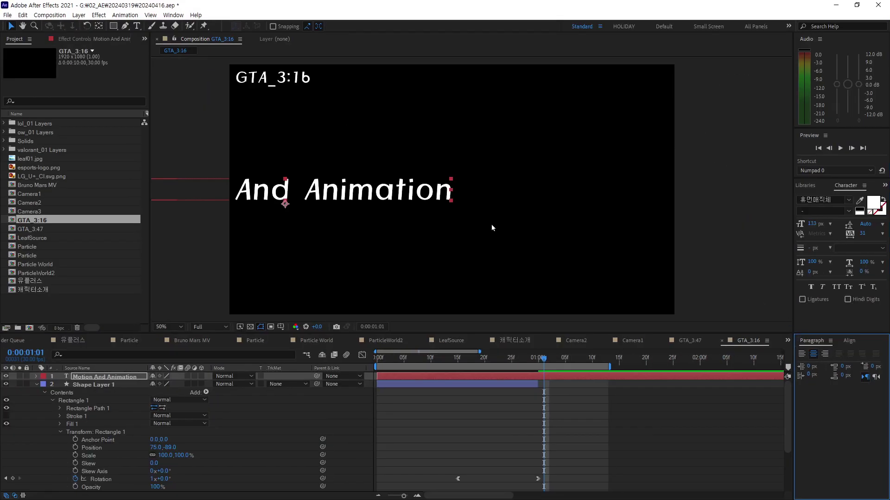
left_click(850, 341)
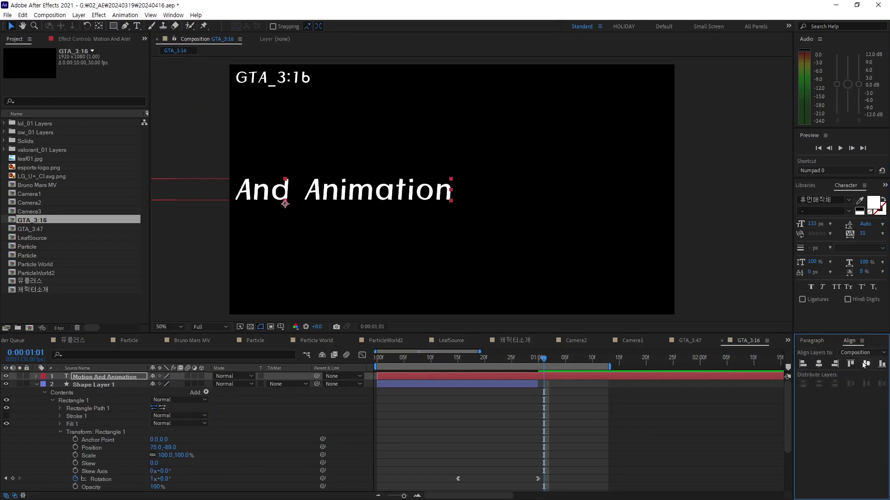
left_click(818, 364)
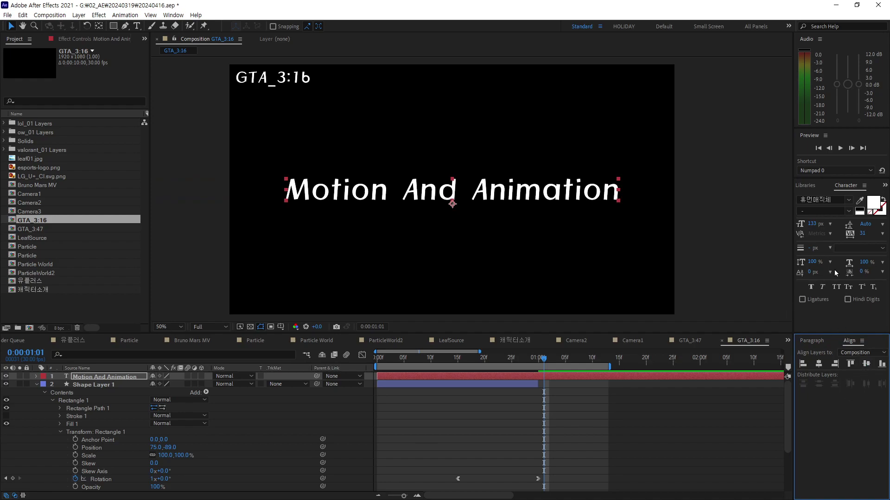
Step: Raise the text layer's anchor point to mid-height using the Pan Behind tool
left_click(99, 28)
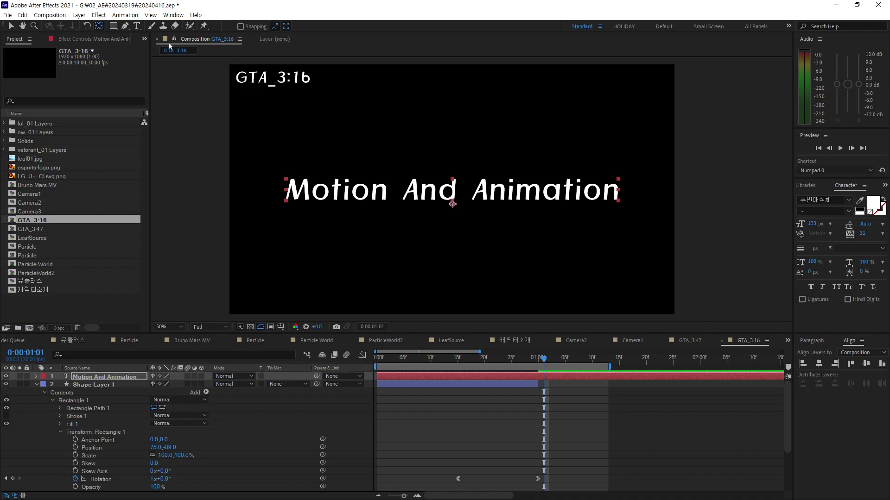
left_click(453, 204)
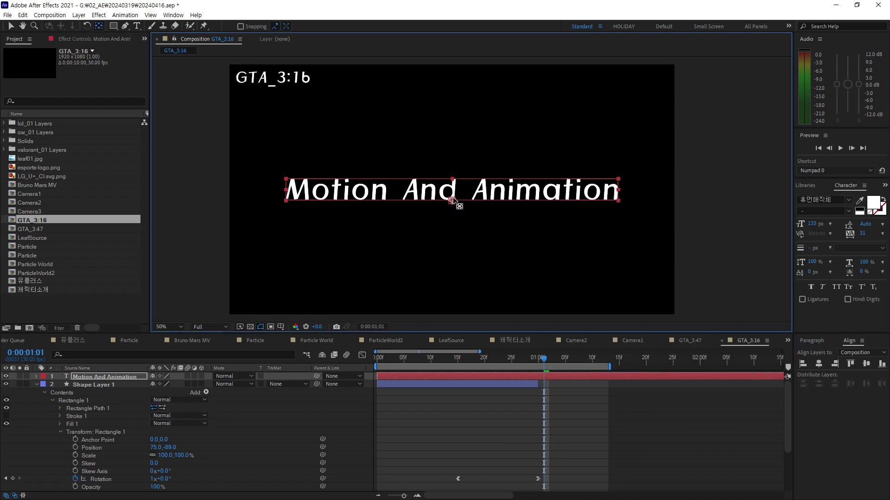
left_click_drag(452, 205, 453, 190)
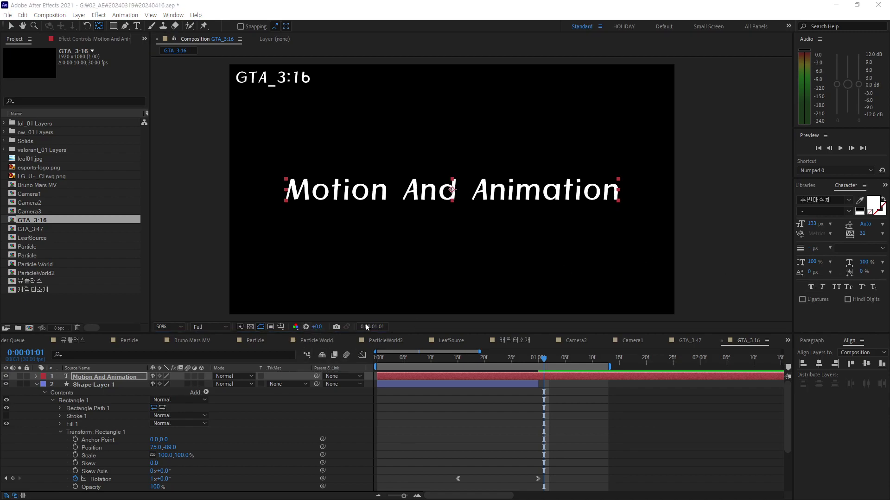
Step: Turn on Enable Per-character 3D for the Motion And Animation layer from the Animate menu
left_click(35, 376)
left_click(191, 385)
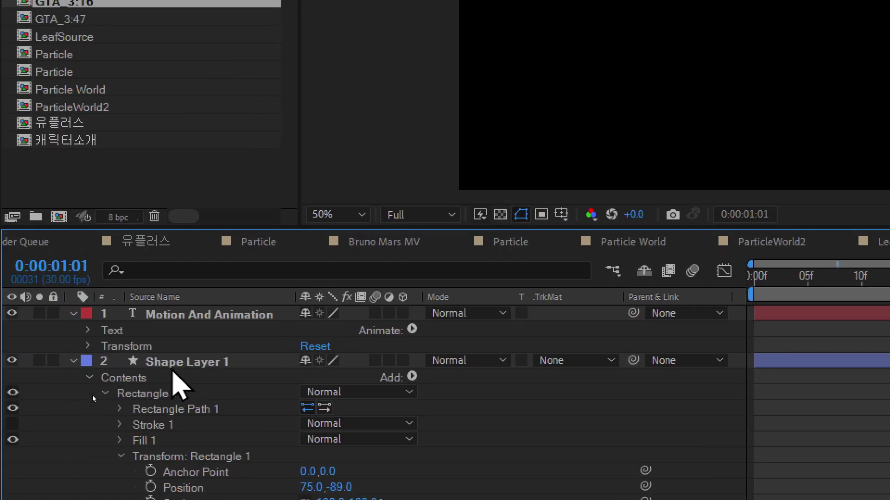
left_click(120, 331)
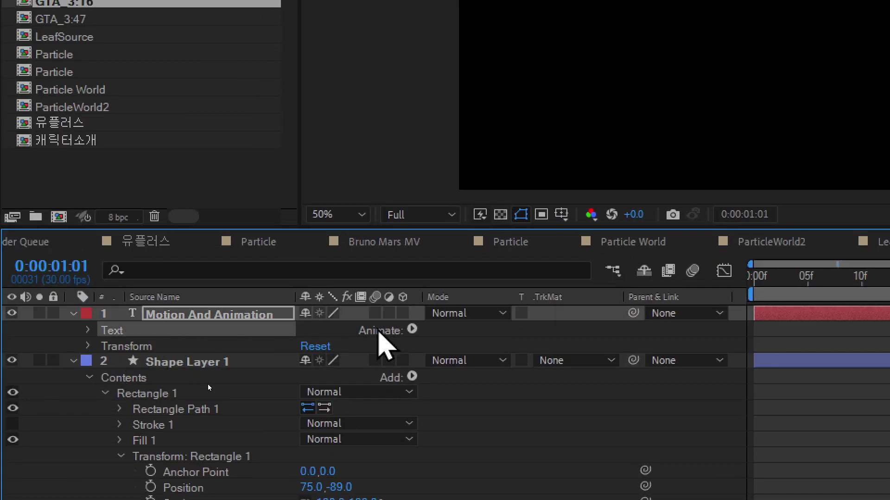
left_click(412, 330)
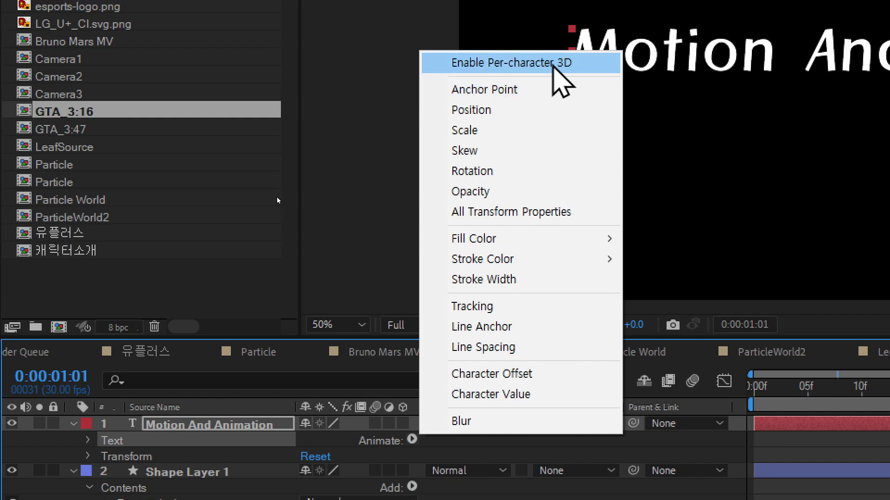
left_click(561, 65)
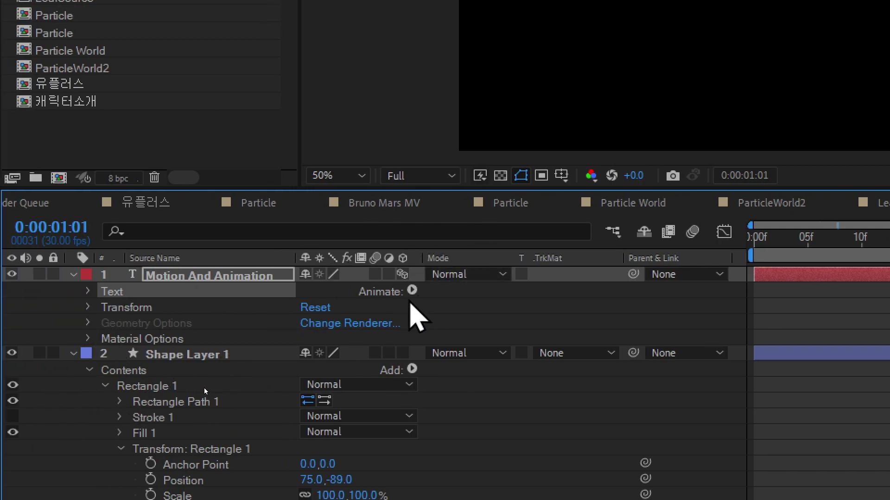
left_click(412, 291)
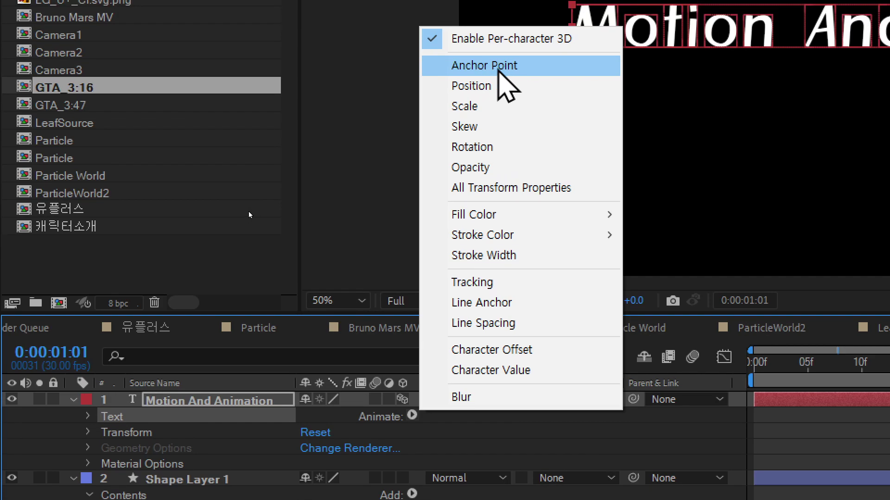
Step: Add an Anchor Point animator offset to 0, -49, 0 and check Range Selector 1's Start/End
left_click(499, 70)
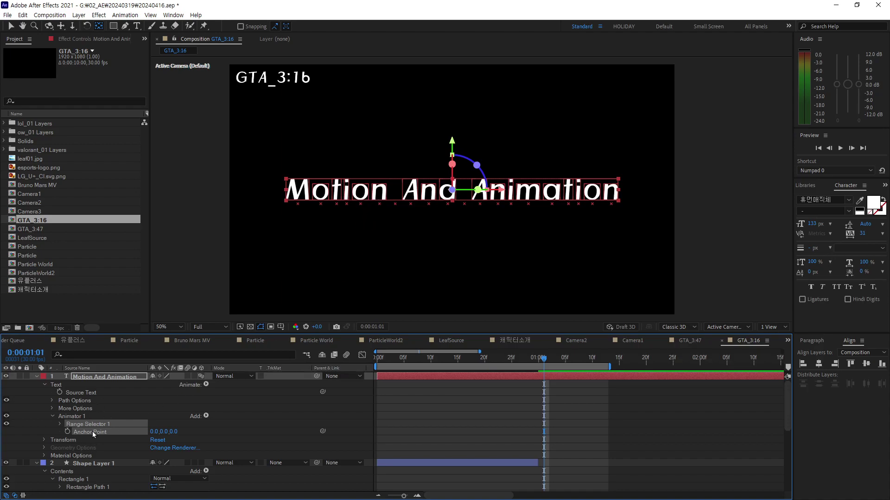
mouse_move(152, 433)
left_mouse_down()
mouse_move(190, 448)
mouse_move(162, 434)
mouse_move(135, 440)
left_mouse_up()
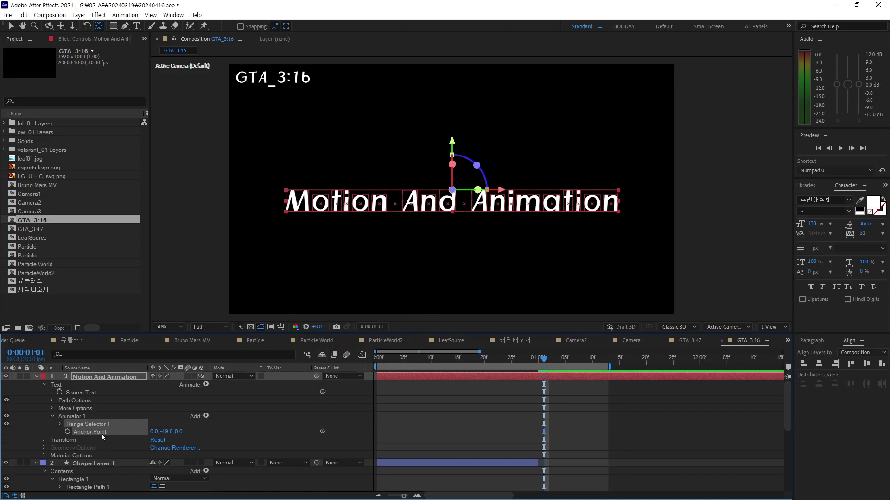
left_click(60, 424)
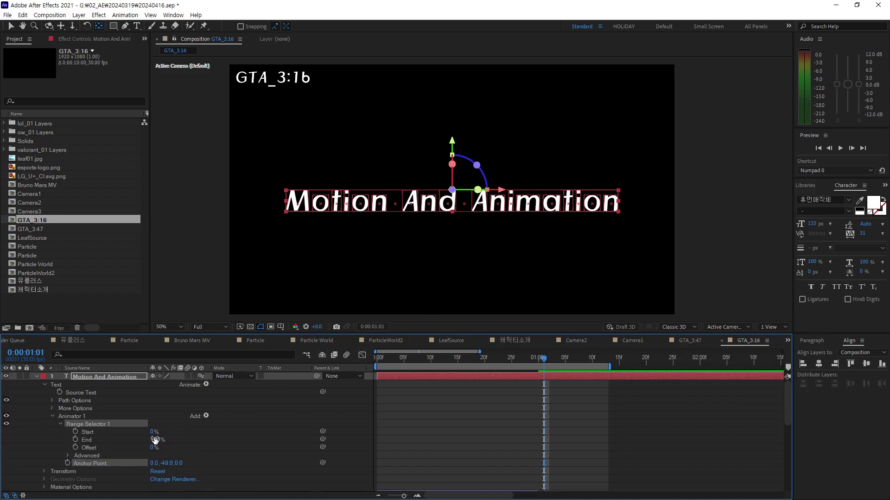
mouse_move(153, 440)
left_mouse_down()
mouse_move(135, 444)
mouse_move(143, 456)
mouse_move(205, 452)
left_mouse_up()
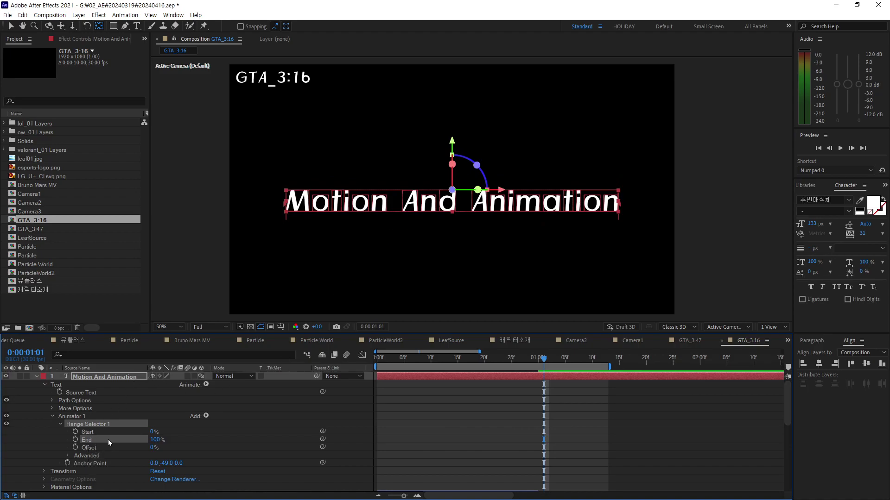
left_click(96, 466)
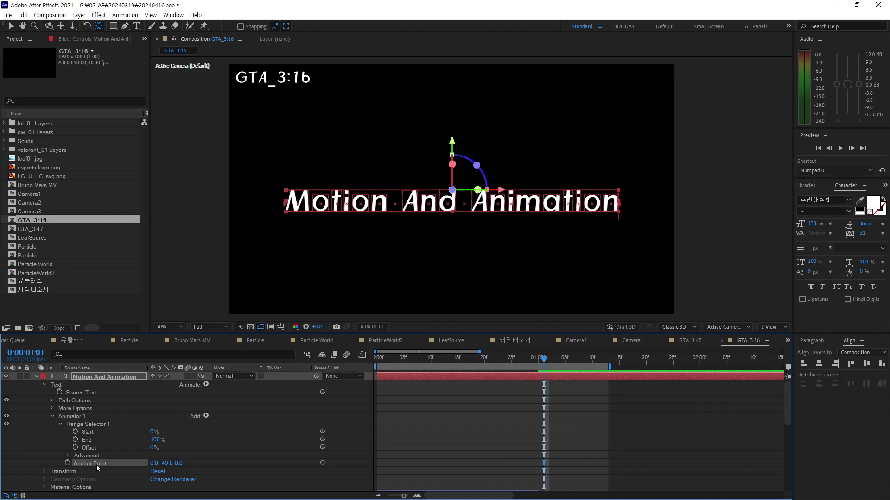
Step: Replace Animator 1's Anchor Point property with a Position property
key("Delete")
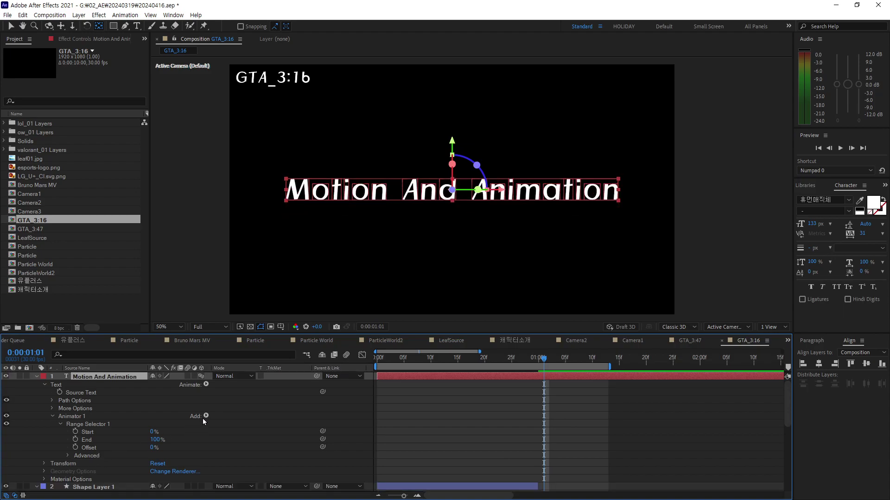
left_click(203, 418)
mouse_move(207, 420)
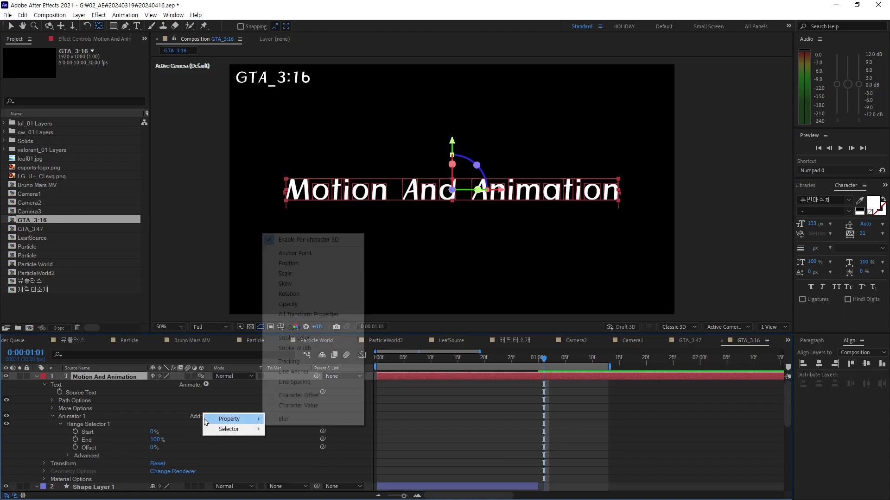
left_click(311, 263)
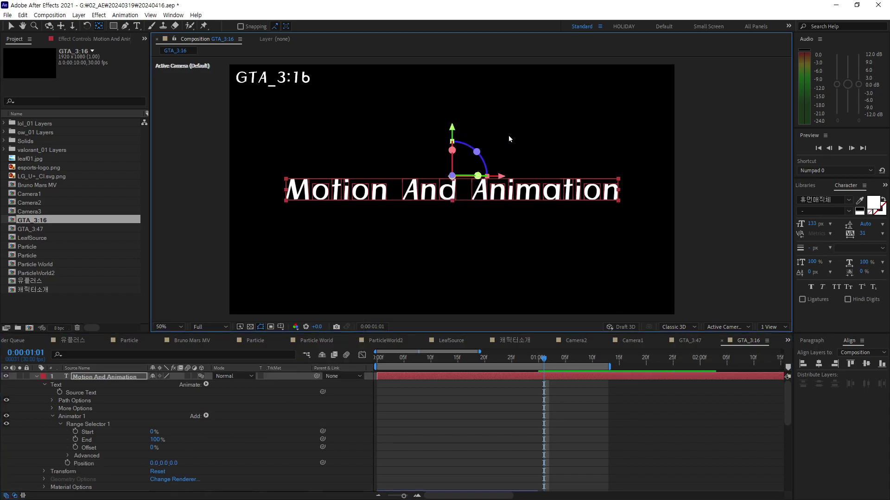
Step: Try raising the layer's anchor point, undo it, and return to the Selection tool
left_click(9, 27)
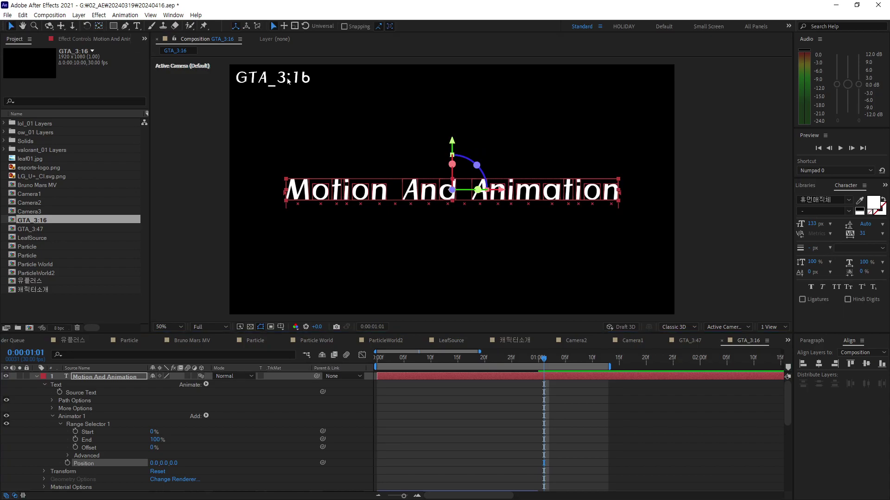
left_click(99, 26)
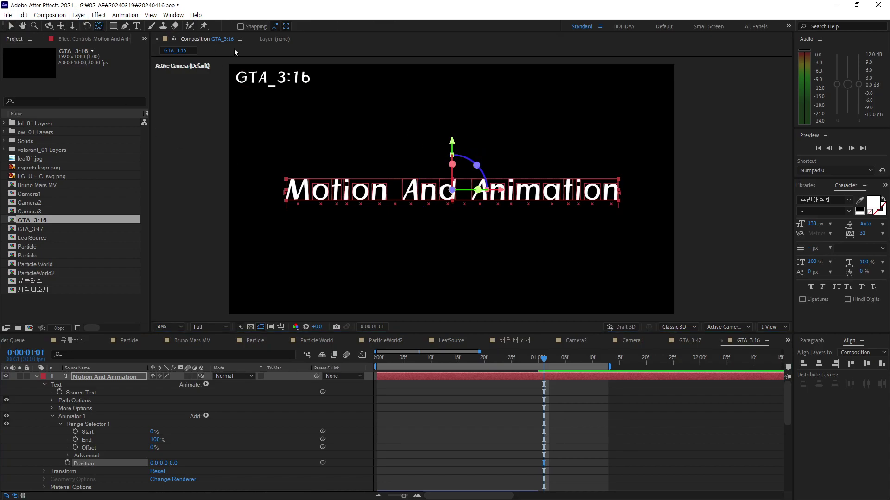
left_click_drag(453, 148, 453, 124)
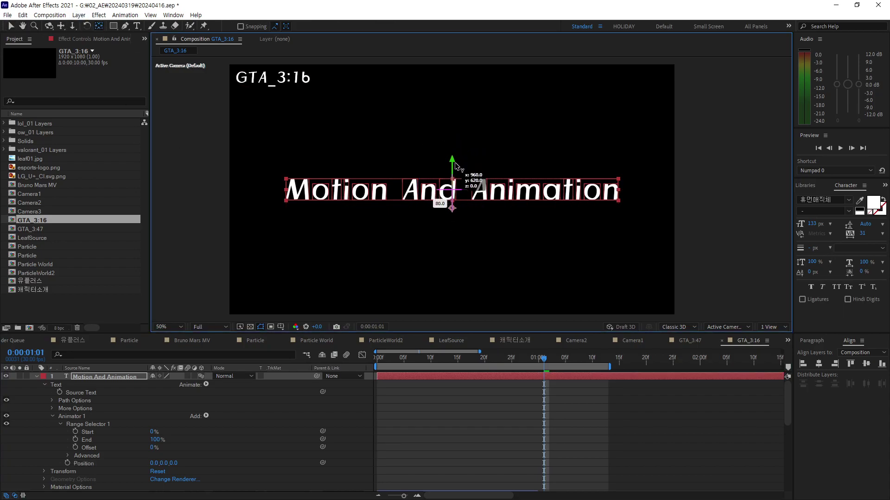
key("ctrl+z")
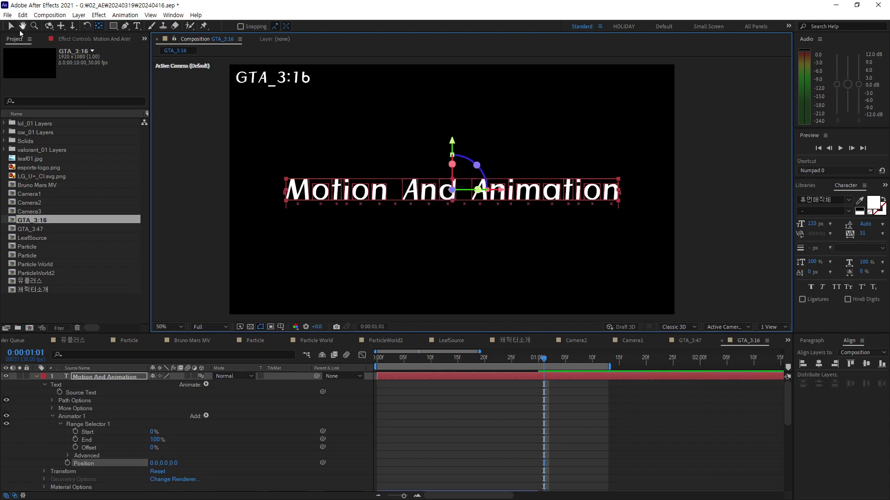
key("v")
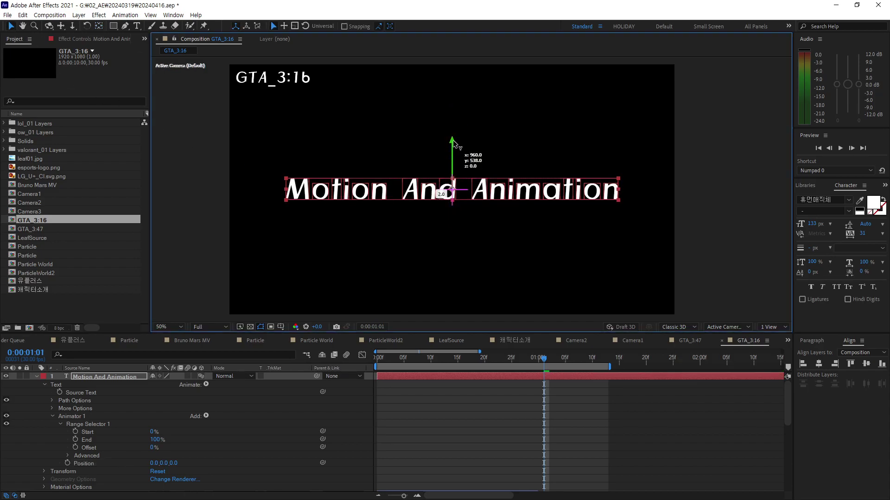
left_click(453, 153)
left_click(159, 389)
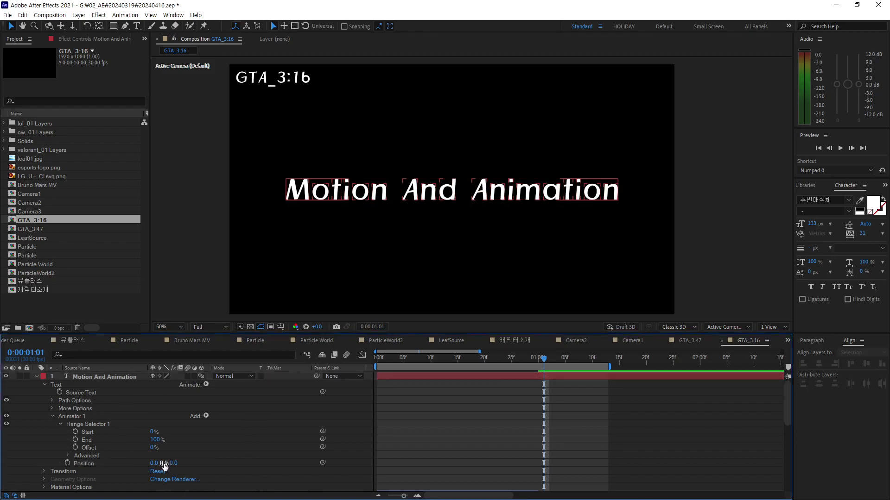
Step: Scrub the animator's Position Y to -288 to lift the letters
left_click_drag(164, 464, 54, 441)
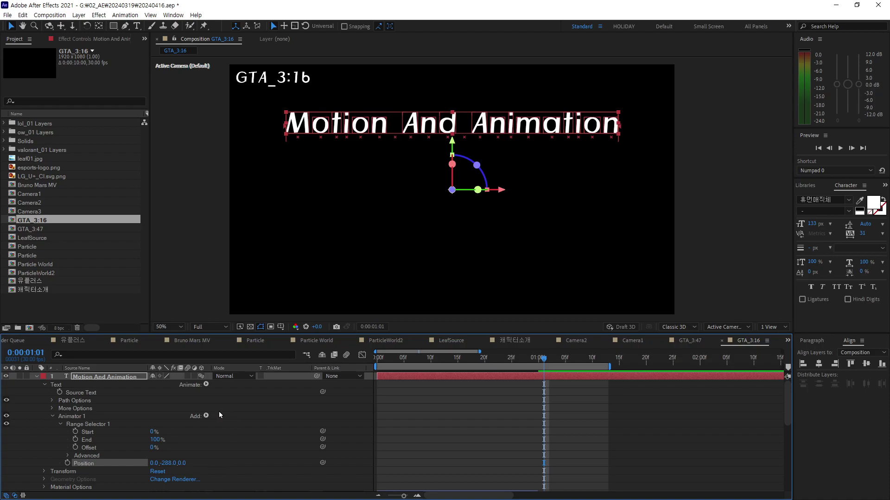
left_click(205, 417)
mouse_move(207, 419)
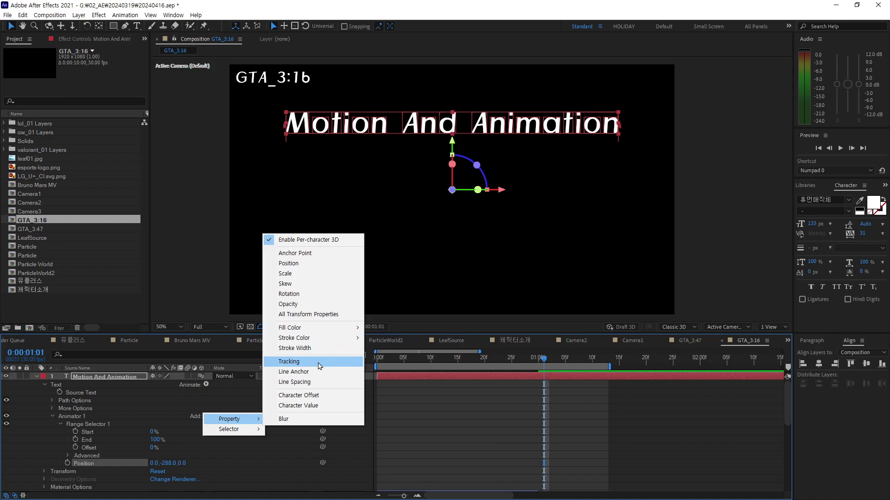
Step: Add Tracking to Animator 1, try several amounts, and settle on Tracking Amount -1
left_click(321, 362)
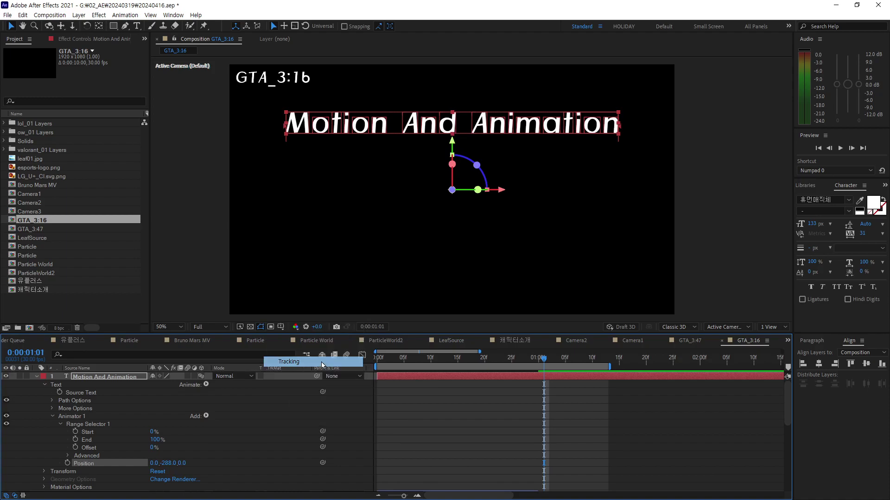
left_click(294, 451)
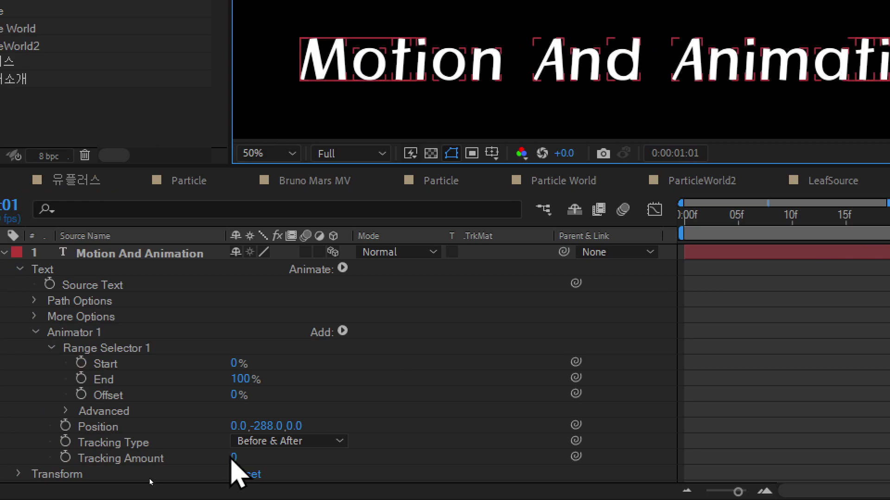
left_click_drag(171, 457, 187, 454)
left_click_drag(249, 453, 180, 467)
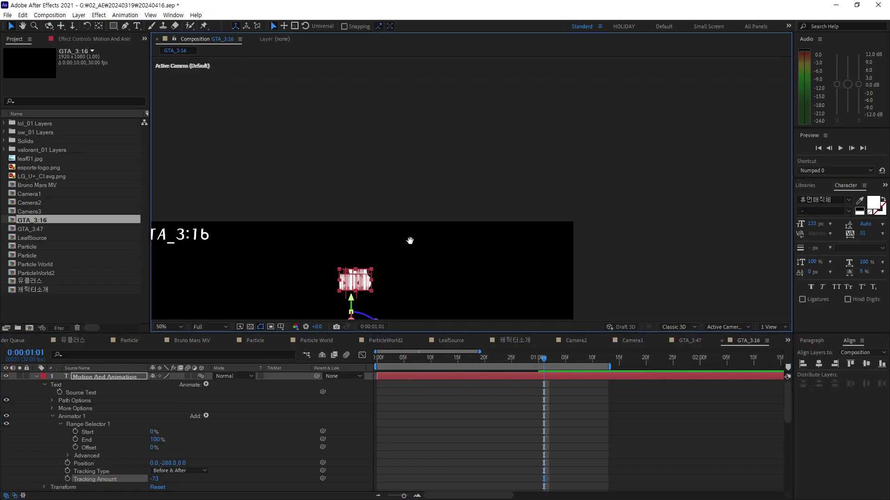
left_click_drag(409, 240, 513, 116)
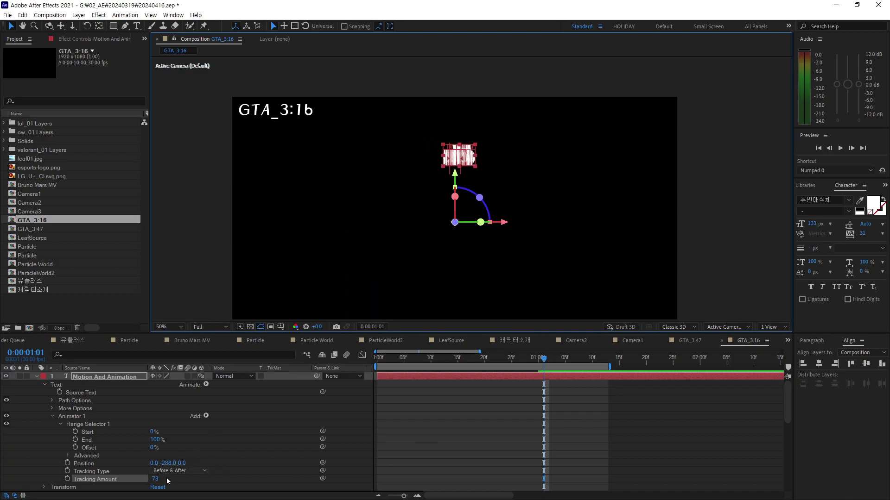
left_click_drag(155, 479, 195, 483)
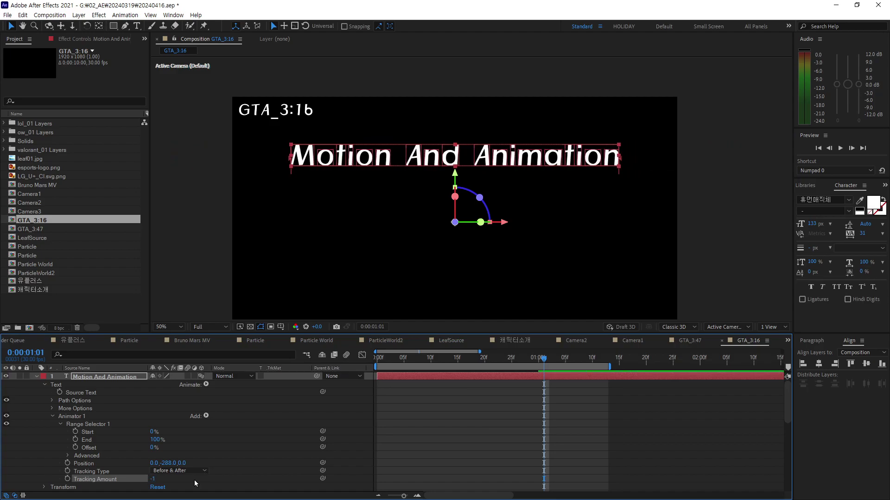
Step: Add Rotation to Animator 1 with Z Rotation 109° and Range Selector End at 0%
left_click(206, 417)
mouse_move(231, 419)
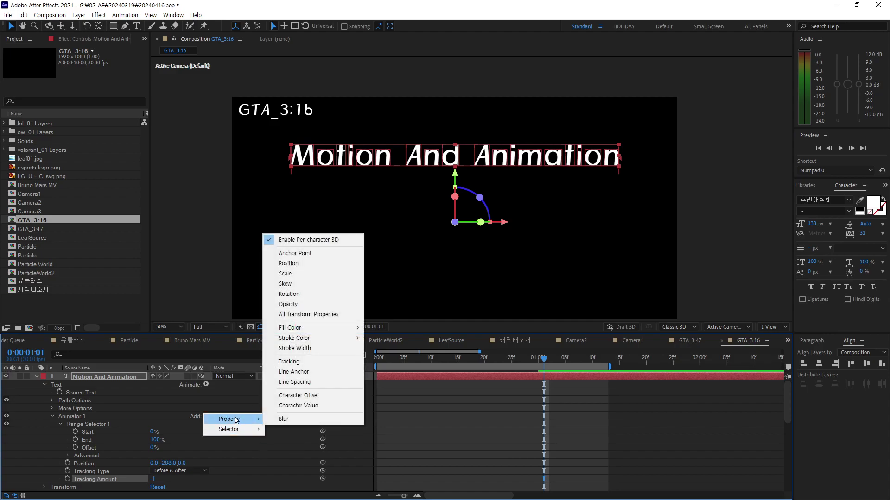
left_click(308, 295)
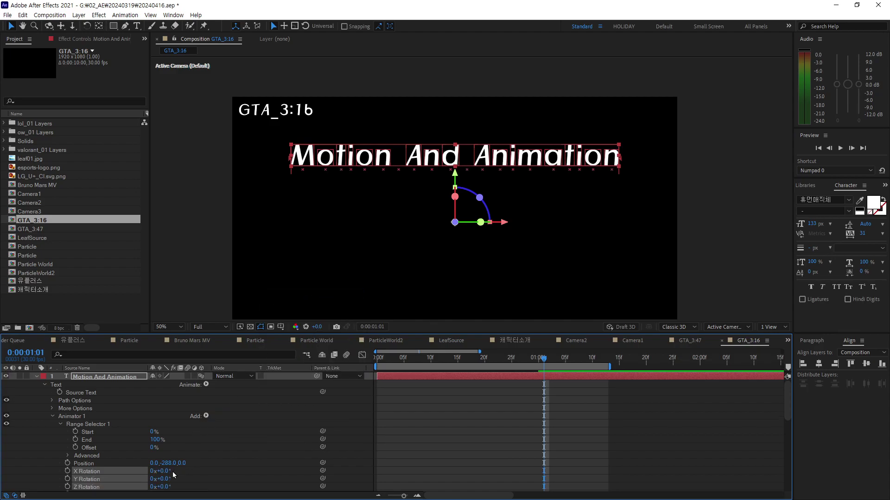
left_click_drag(165, 486, 234, 497)
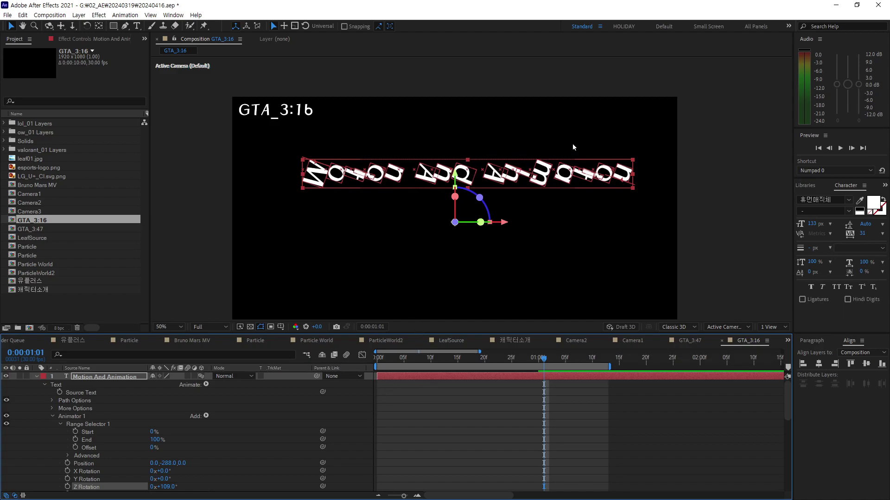
mouse_move(162, 443)
left_mouse_down()
mouse_move(191, 451)
mouse_move(98, 458)
left_mouse_up()
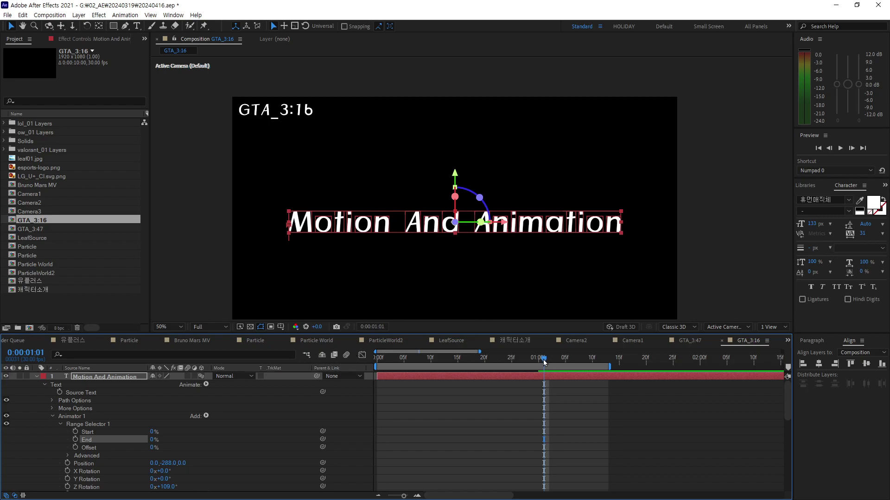
Step: Preview the text animation from the start, then remove Animator 1 from the text layer
left_click_drag(544, 358, 378, 357)
key("space")
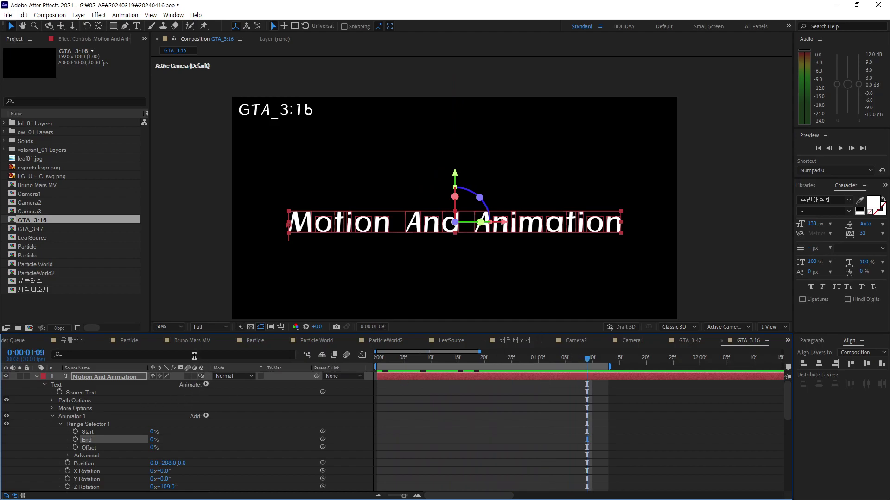
left_click(80, 418)
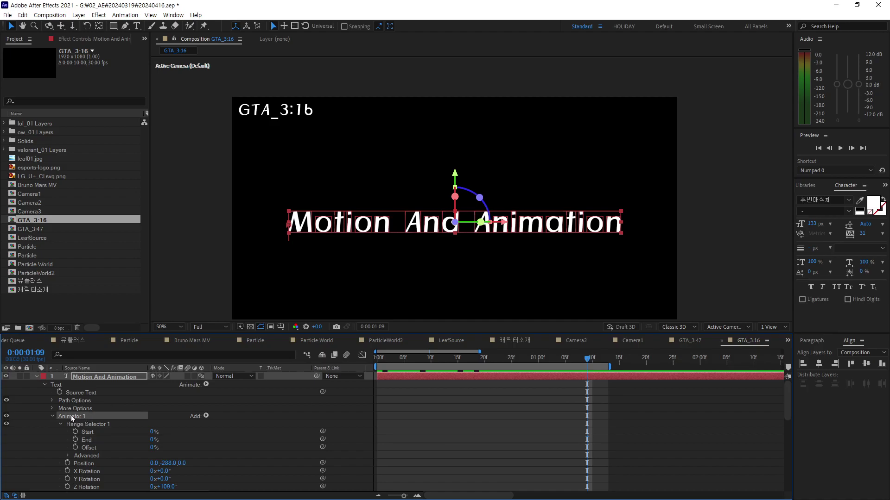
key("Delete")
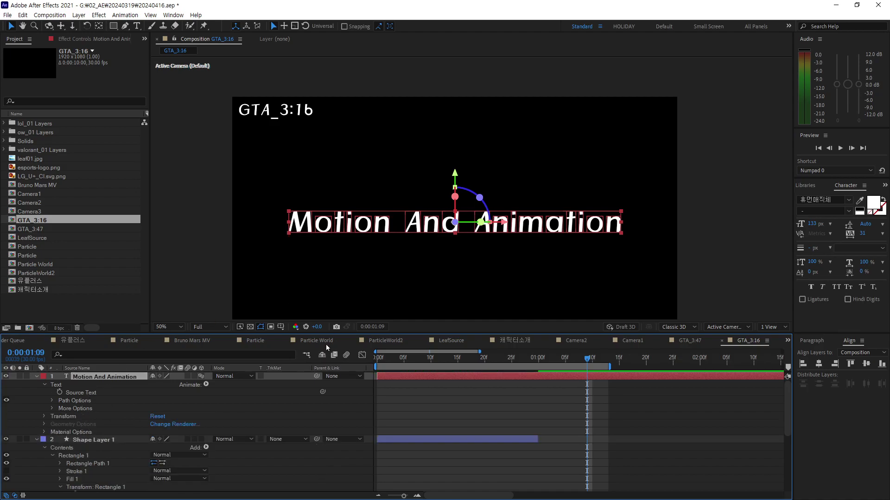
Step: Undo the accidental deletion of the Motion And Animation text layer
left_click(72, 433)
key("Delete")
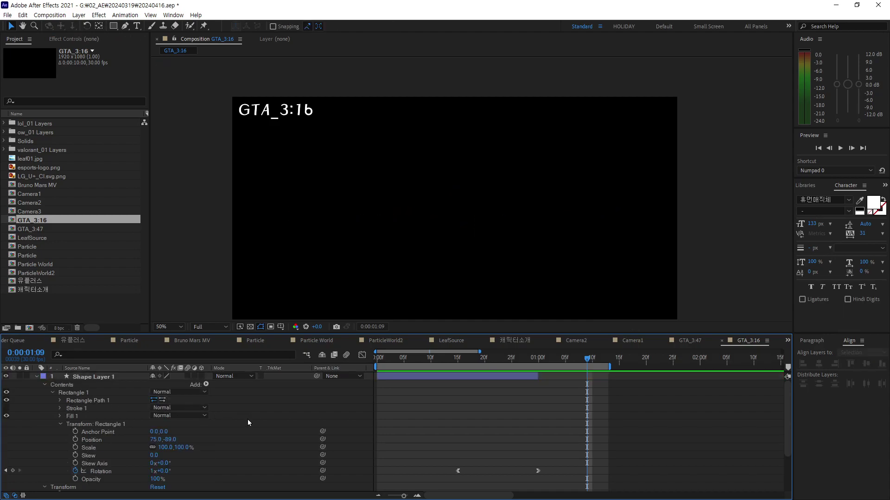
key("ctrl+z")
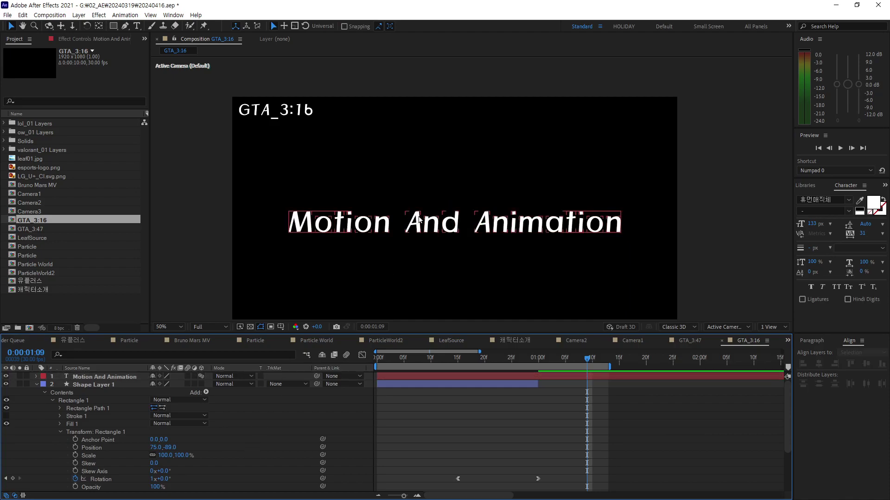
Step: Turn off 3D on the text layer and drag the title lower in the composition
left_click(420, 220)
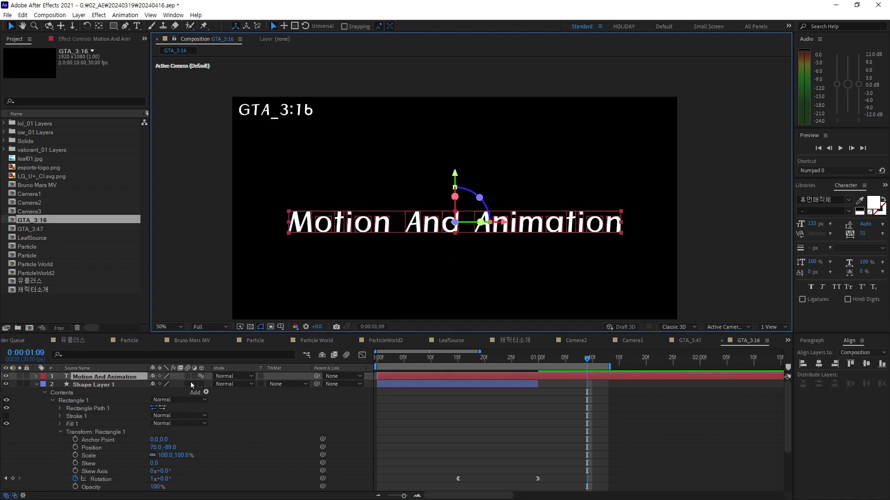
left_click(201, 375)
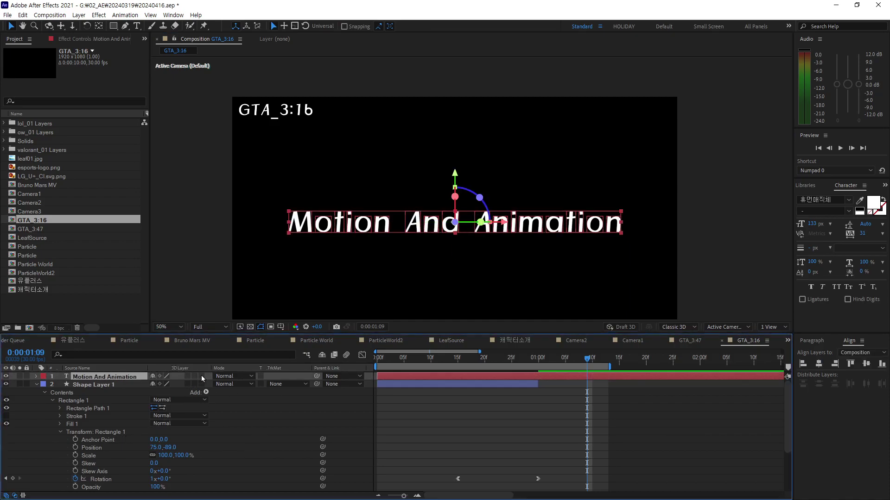
left_click(36, 376)
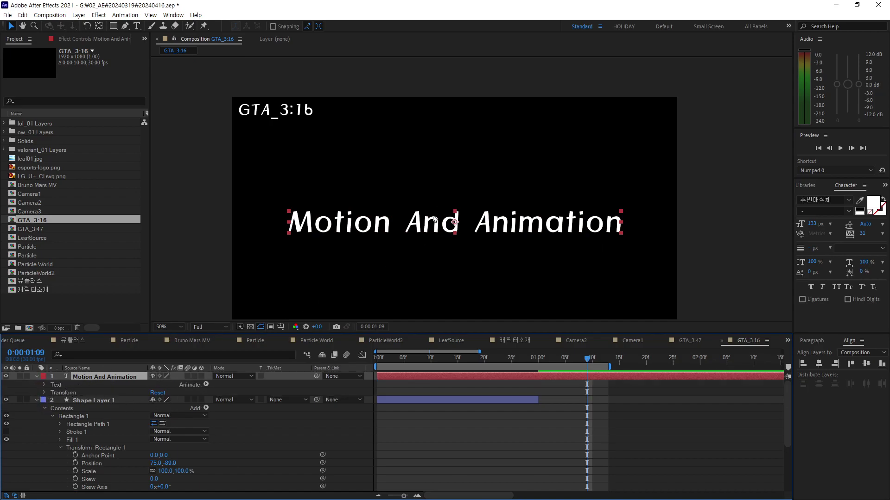
mouse_move(455, 224)
left_mouse_down()
mouse_move(456, 263)
mouse_move(470, 268)
left_mouse_up()
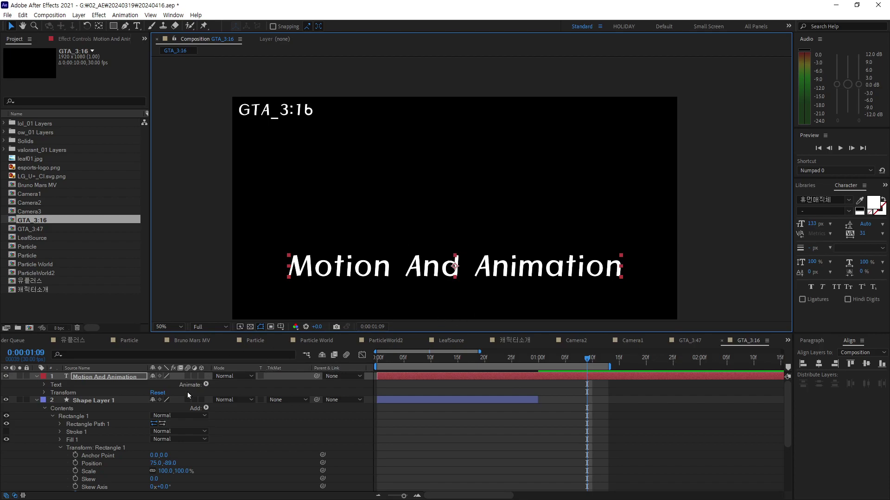
Step: Use Create Shapes from Text to make a Motion And Animation Outlines shape layer
right_click(91, 378)
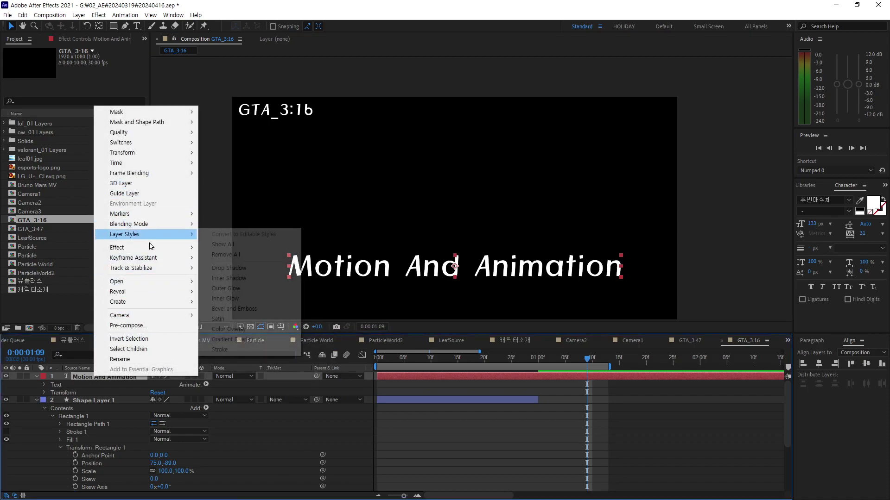
mouse_move(163, 306)
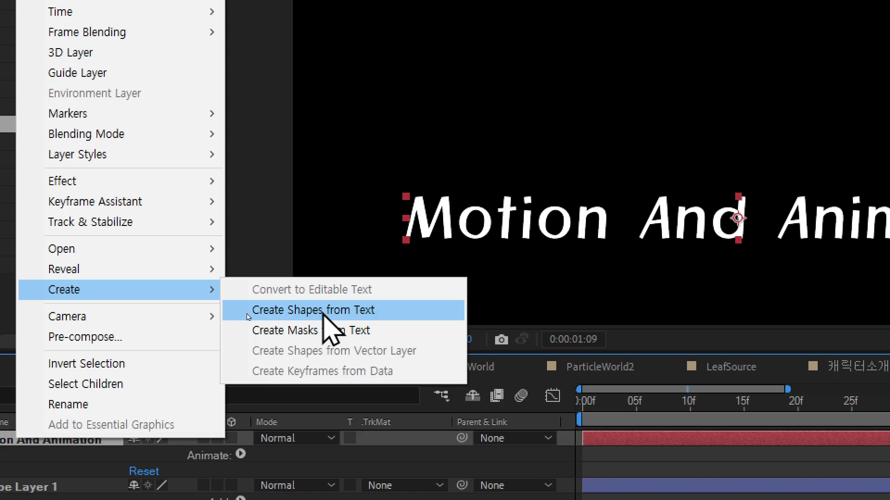
left_click(322, 315)
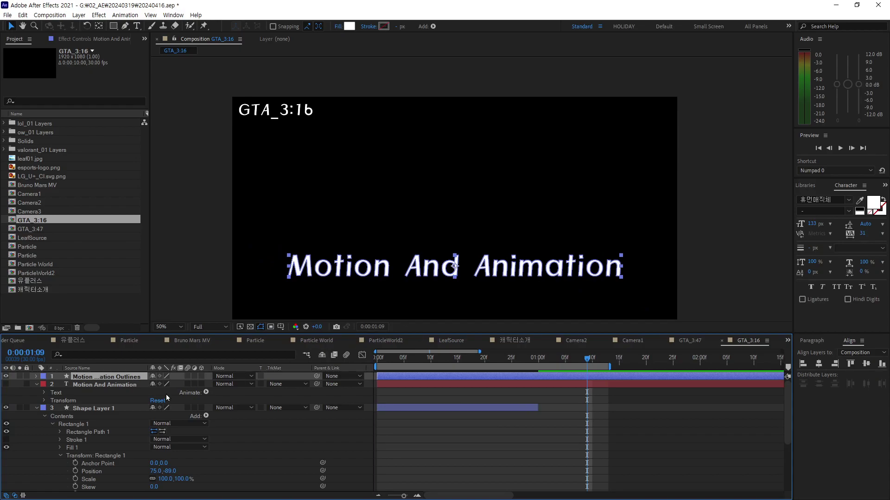
Step: Expand the outline layer's Contents and click through the M, o, t, i, n, d letter groups
left_click(36, 376)
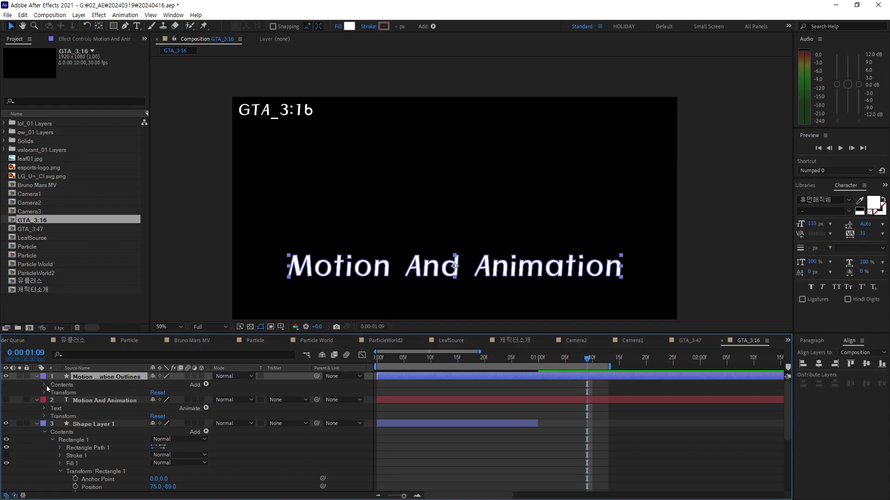
left_click(45, 385)
scroll(46, 388, "down", 1)
left_click(66, 385)
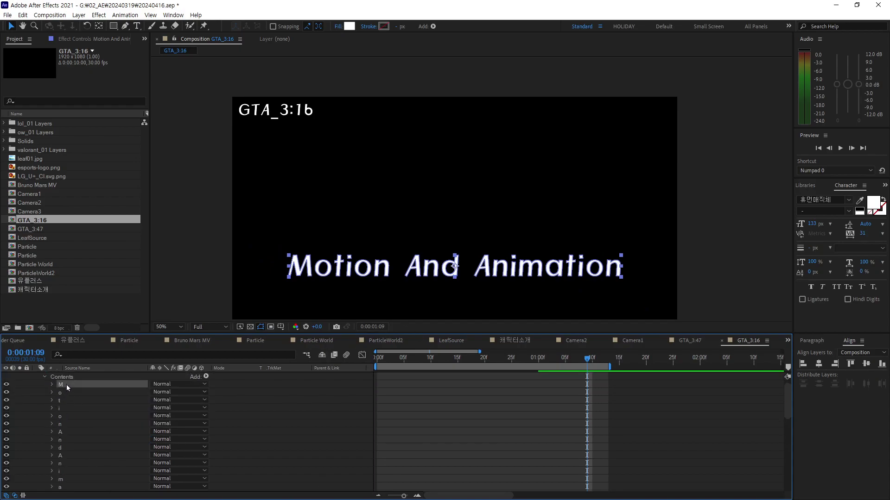
left_click(66, 392)
left_click(67, 407)
left_click(64, 385)
left_click(63, 392)
left_click(63, 400)
left_click(63, 408)
left_click(63, 423)
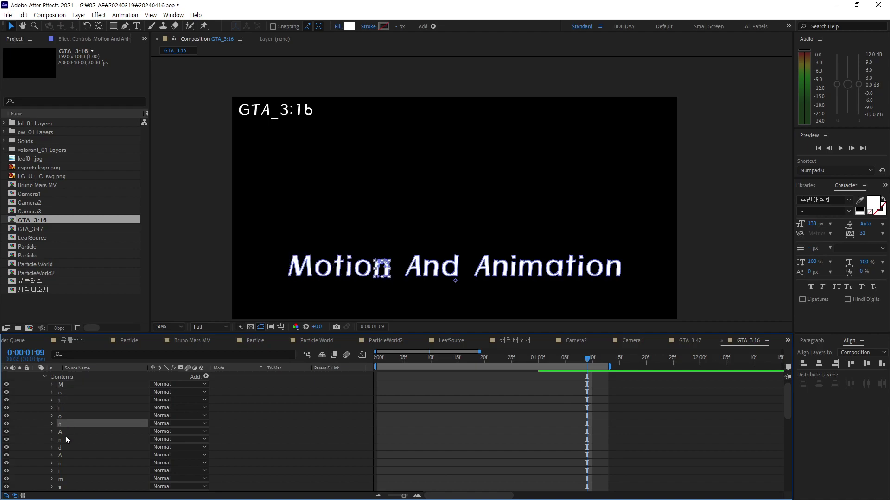
left_click(66, 438)
left_click(65, 448)
left_click(68, 424)
left_click(67, 407)
left_click(65, 396)
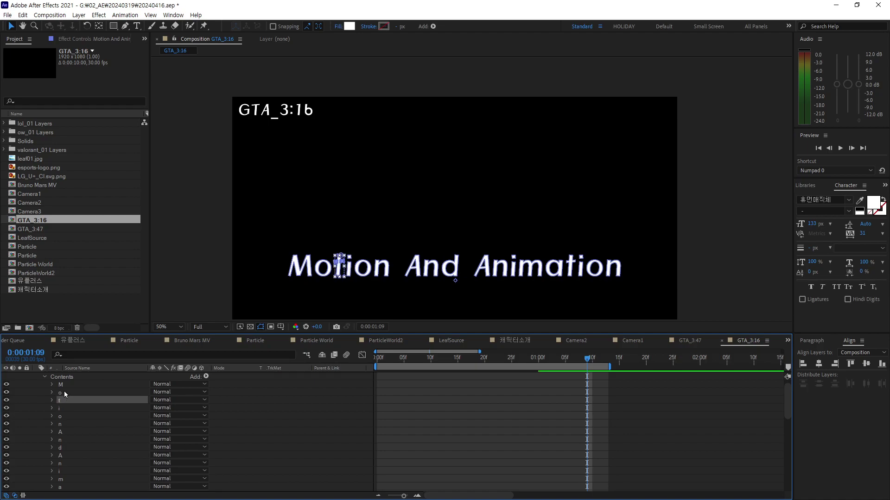
left_click(64, 392)
left_click(65, 386)
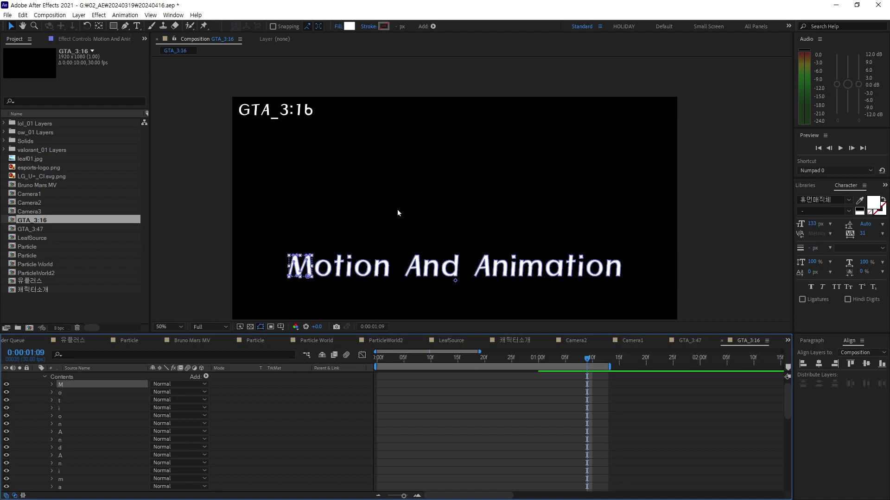
scroll(433, 257, "down", 3)
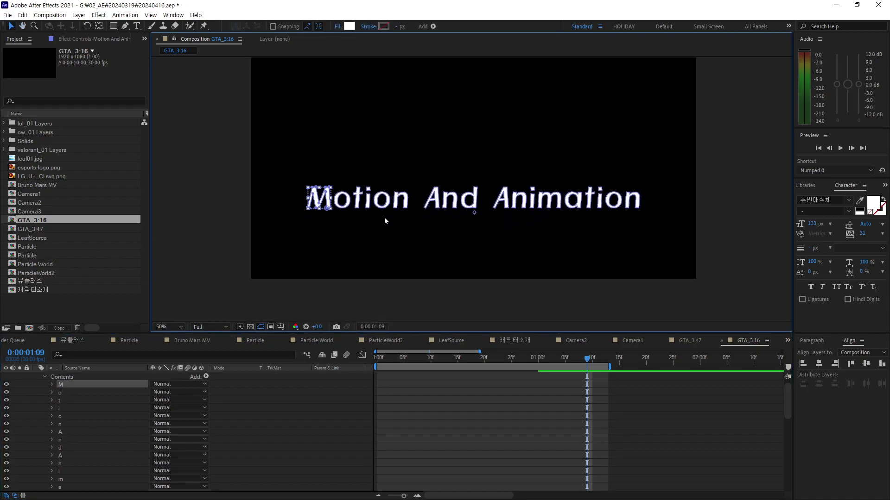
key("z")
left_click(338, 225)
Step: Switch to the Pan Behind (anchor point) tool and pick the M letter
left_click(612, 207)
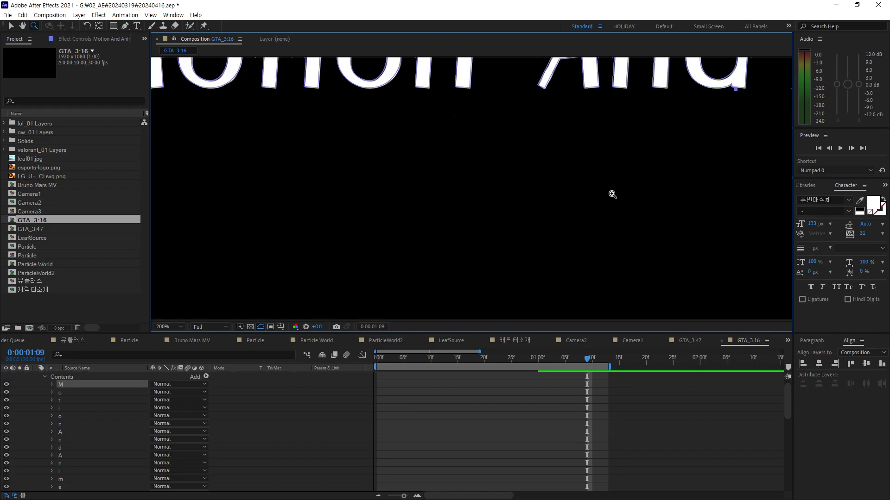
left_click_drag(425, 206, 443, 238)
left_click(463, 213, "alt")
scroll(463, 235, "up", 2)
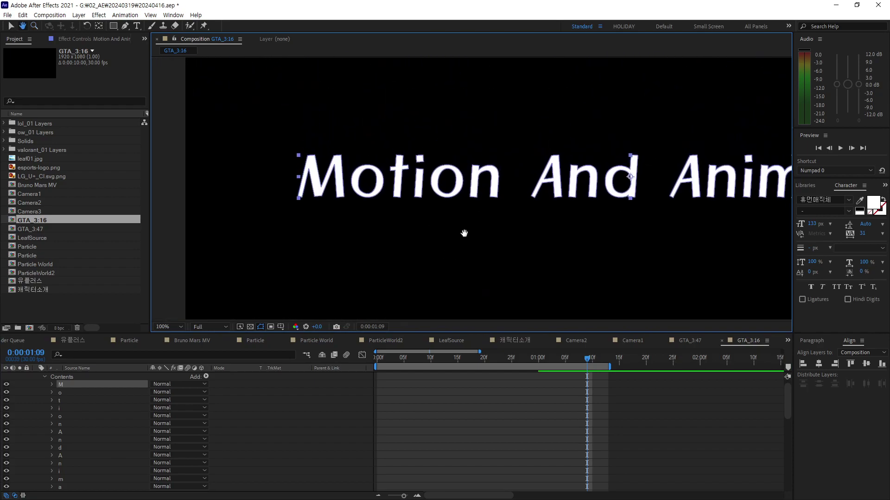
left_click(76, 385)
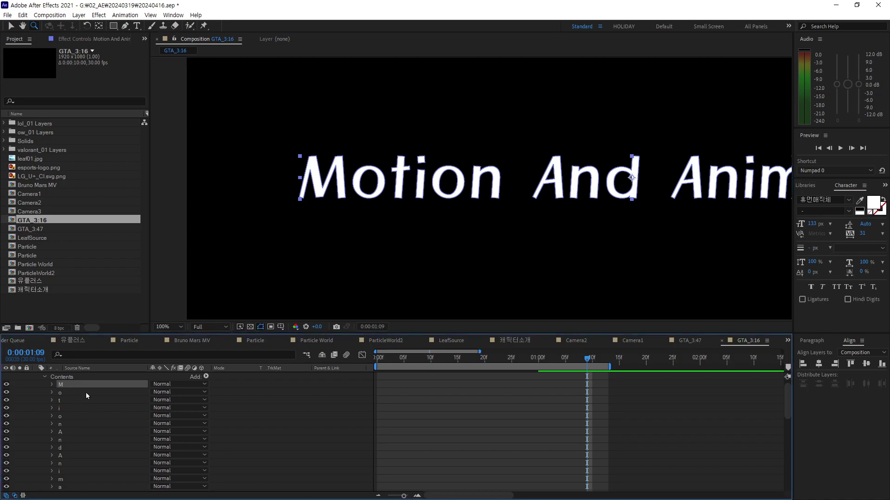
left_click(97, 27)
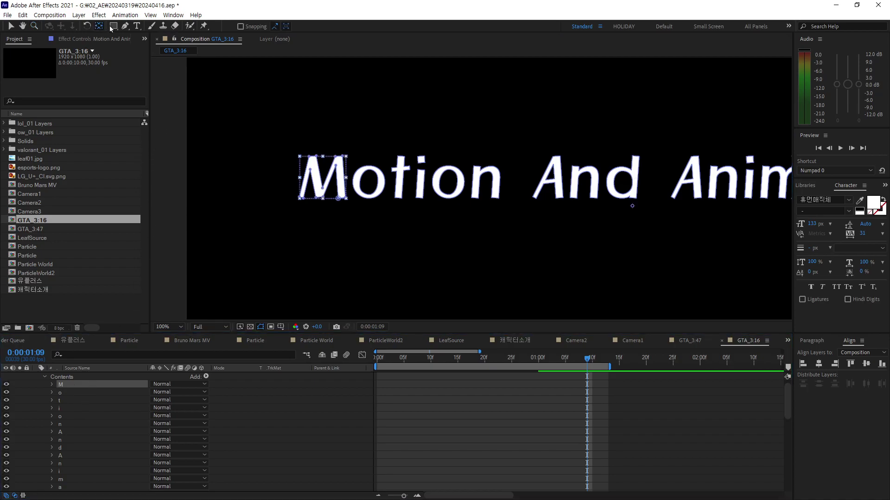
left_click(632, 210)
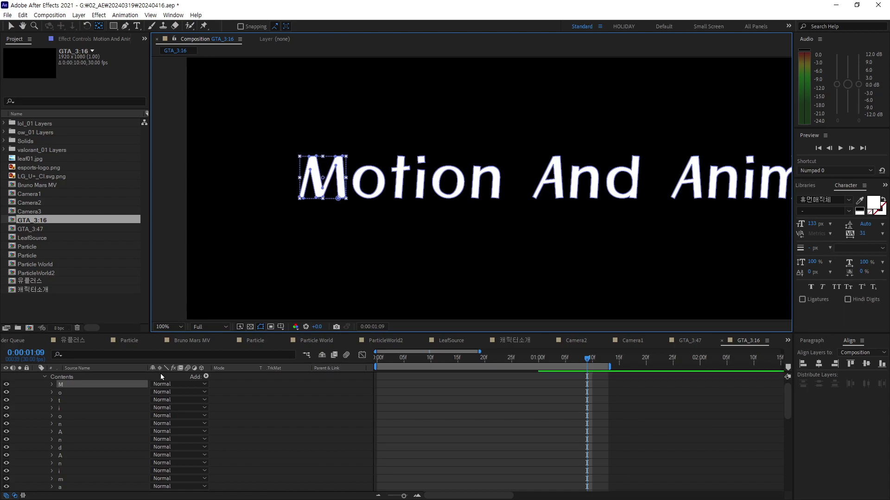
Step: Centre the anchor points of the o and t letter groups on their glyphs
left_click(91, 392)
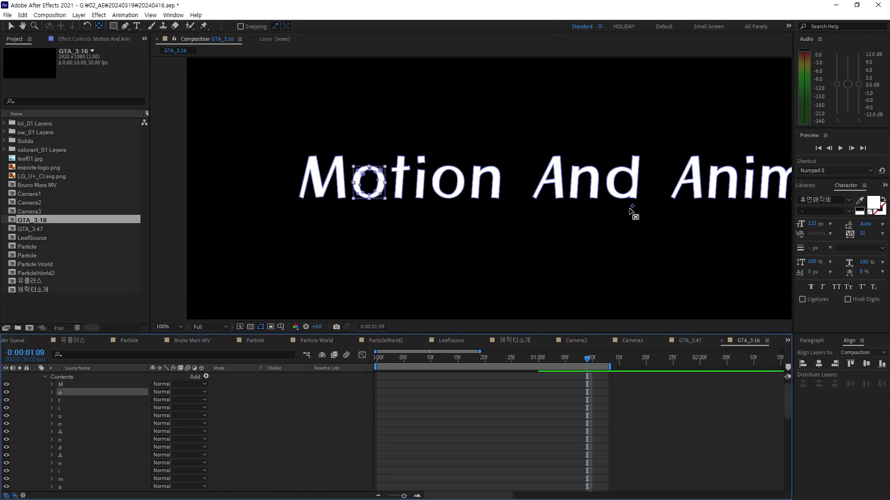
left_click(599, 207)
key("ctrl+alt+Home")
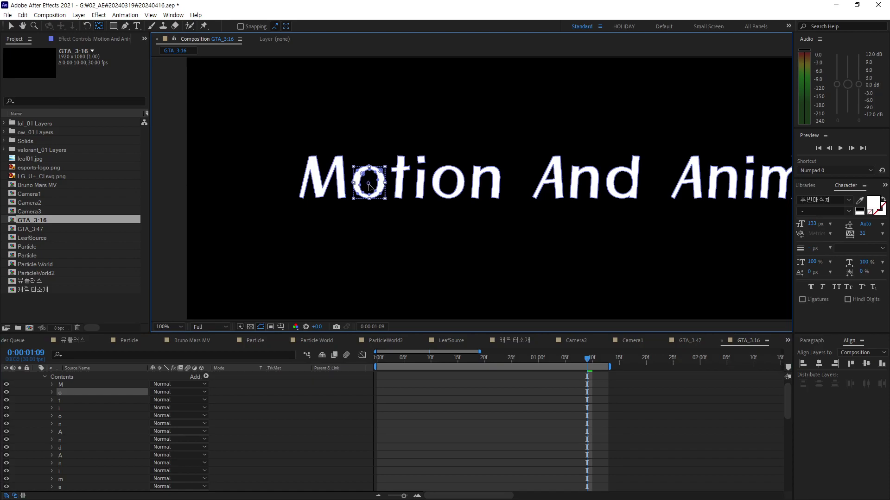
left_click(65, 401)
left_click(621, 212)
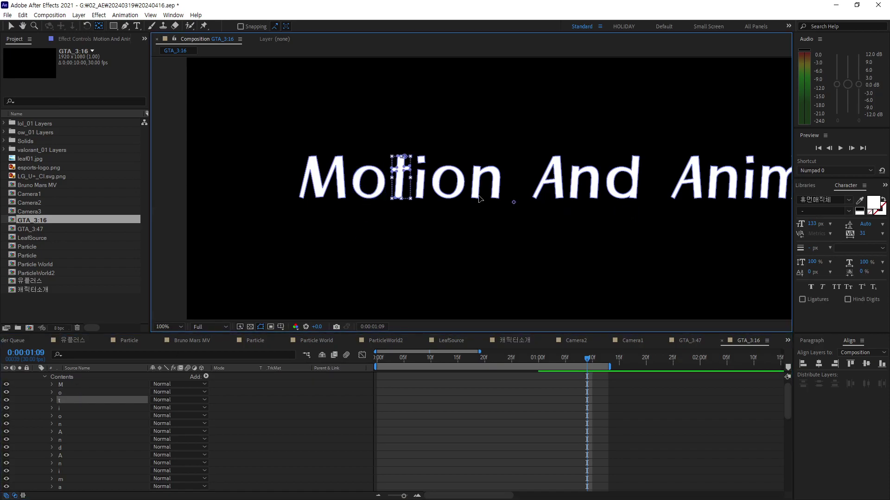
key("ctrl+alt+Home")
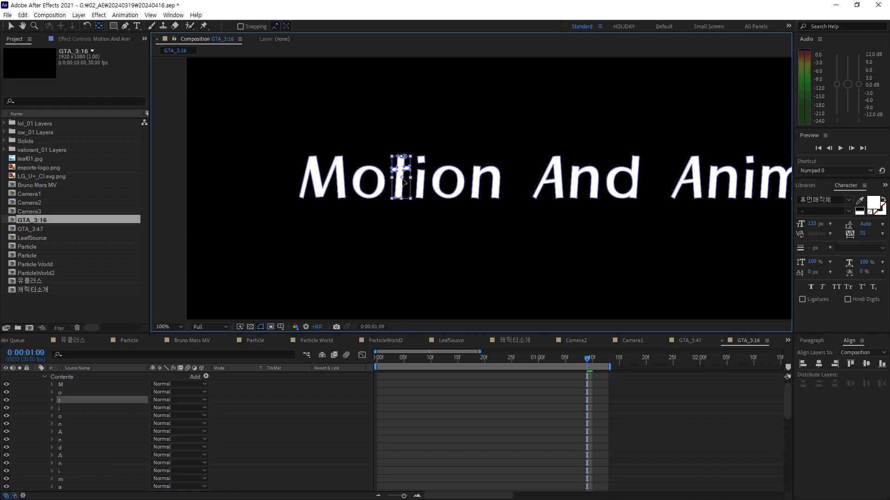
Step: Select the i, o, n, A, n and d letter groups in turn to inspect them
left_click(74, 407)
left_click(634, 209)
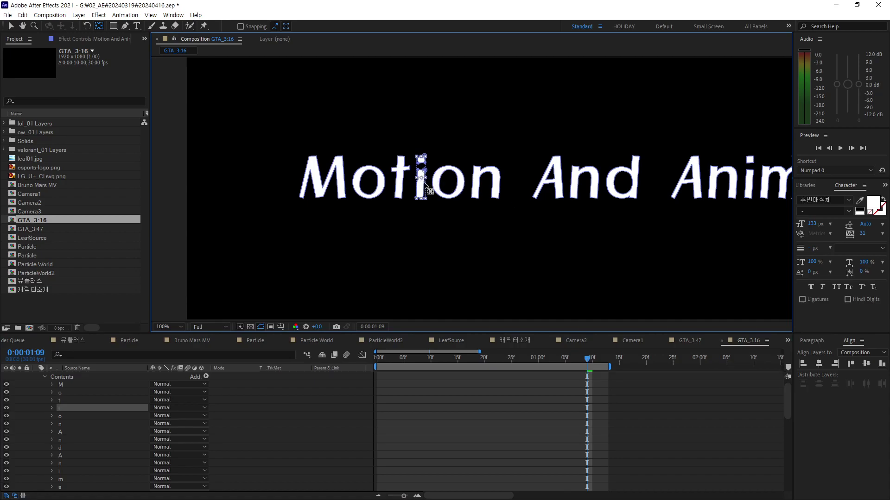
left_click(68, 417)
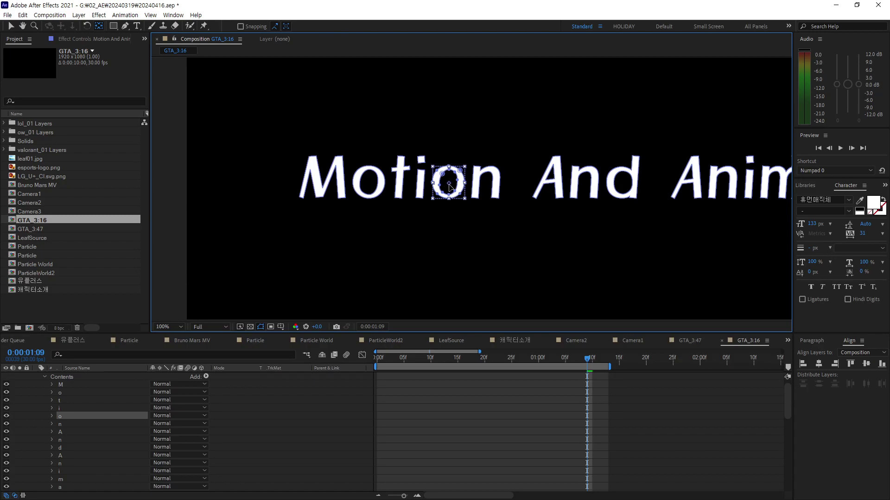
left_click(75, 424)
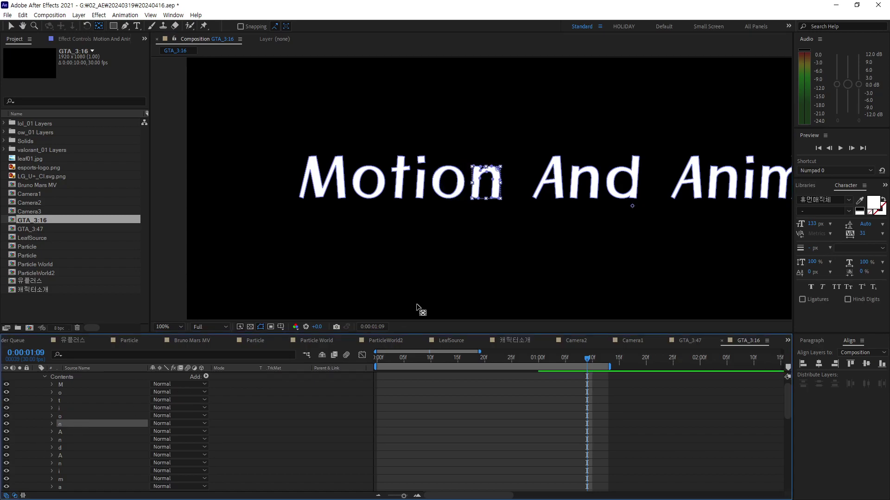
left_click(489, 188)
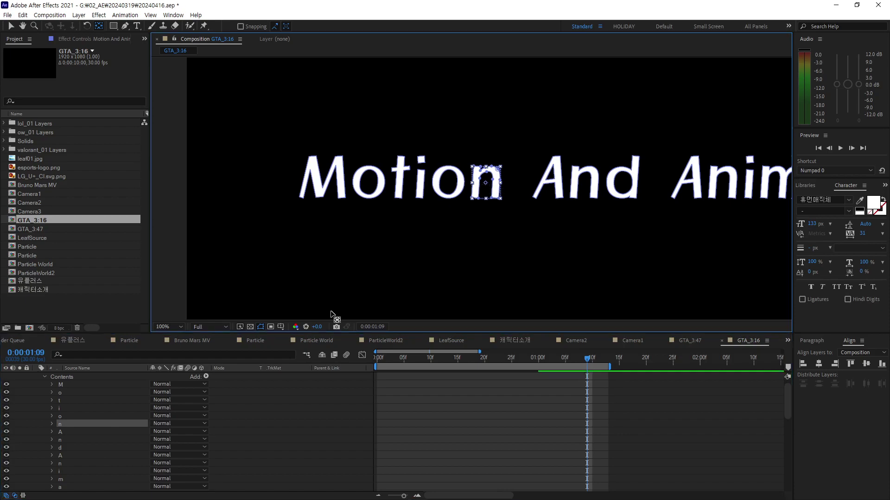
left_click(99, 431)
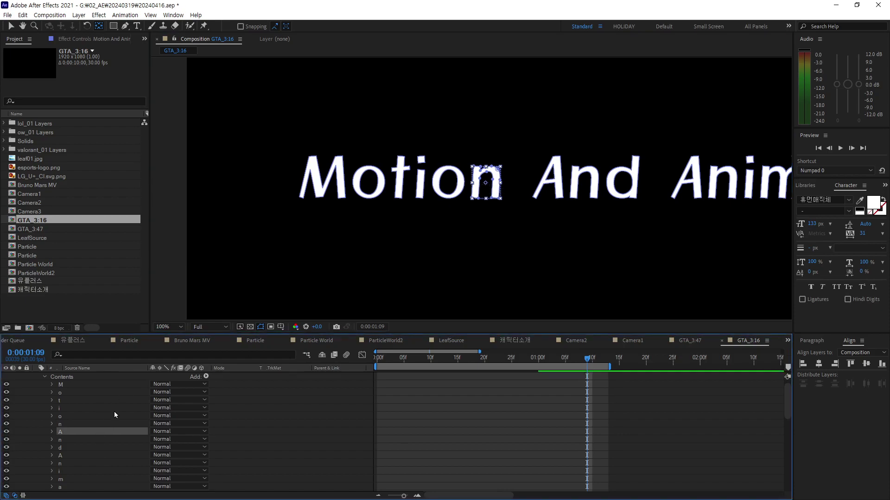
left_click(635, 209)
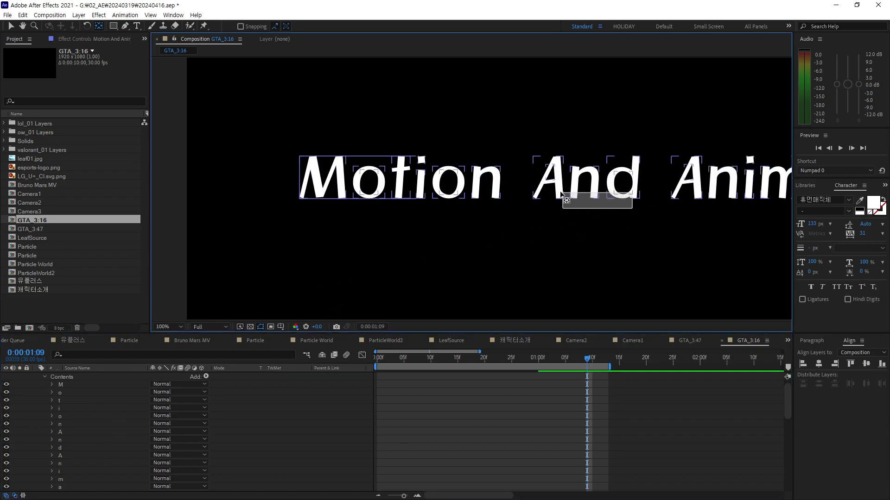
left_click(66, 432)
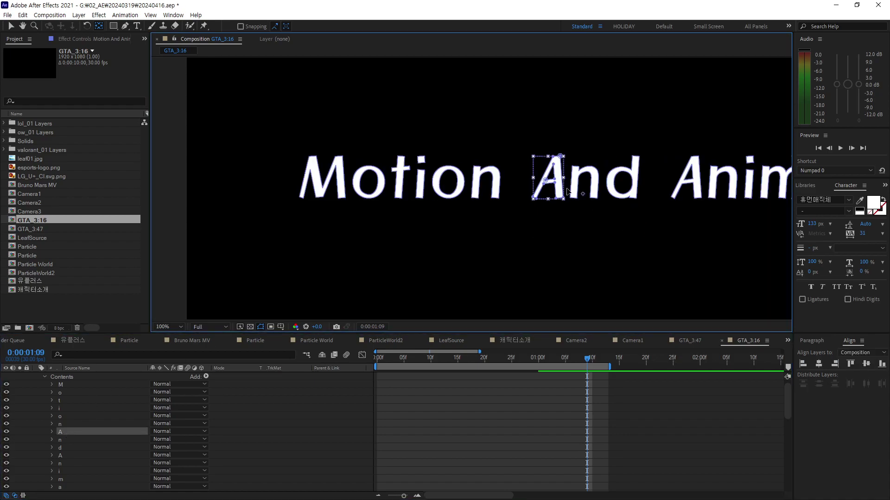
left_click(554, 183)
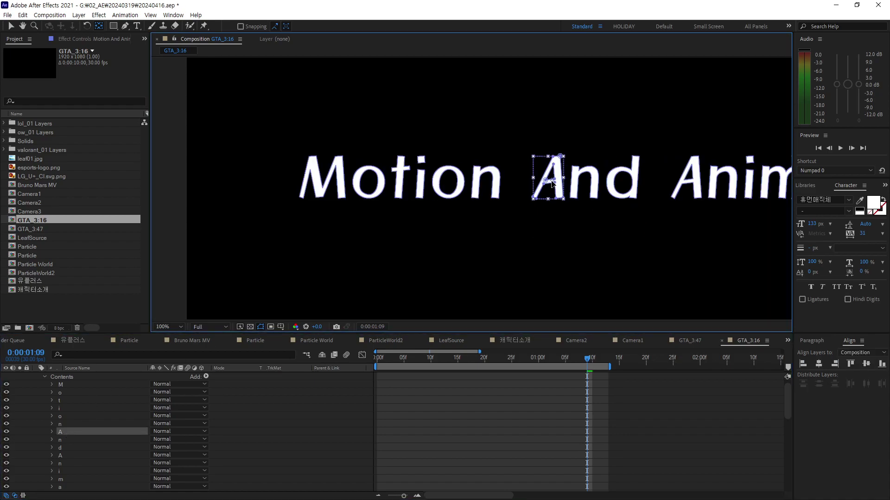
left_click(70, 440)
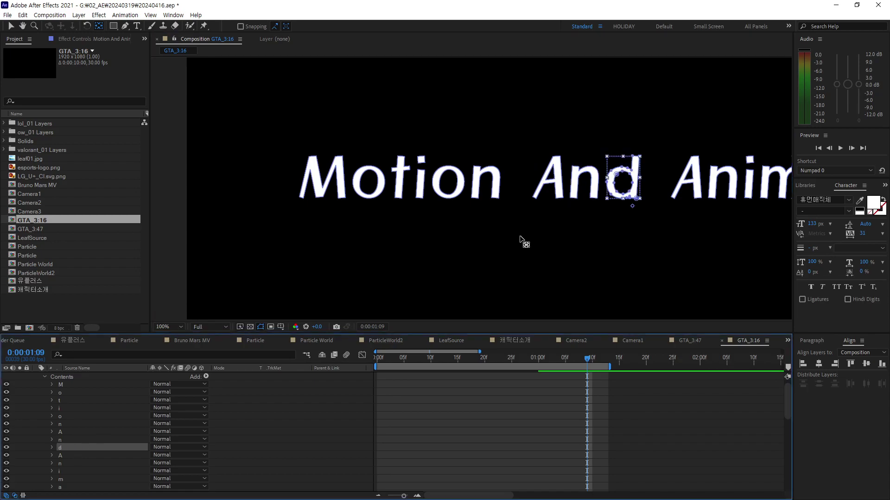
left_click(636, 204)
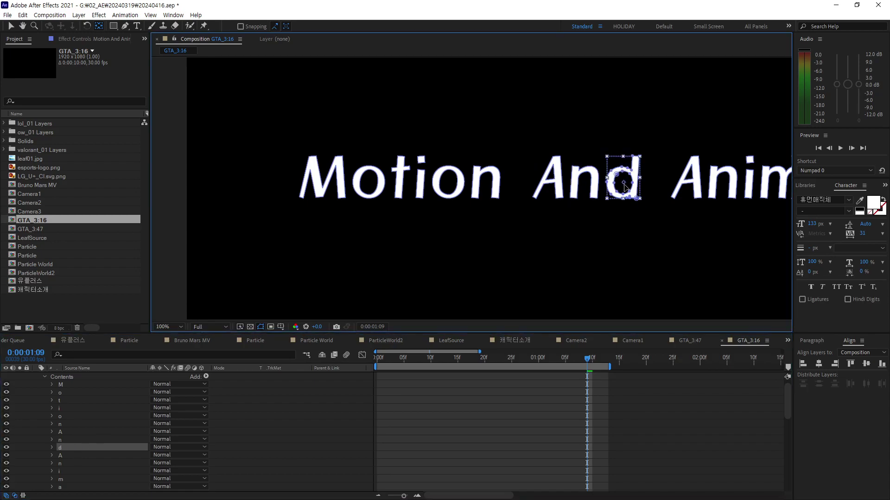
Step: Drag the anchor points of Animation's A and n onto their letters
left_click(134, 455)
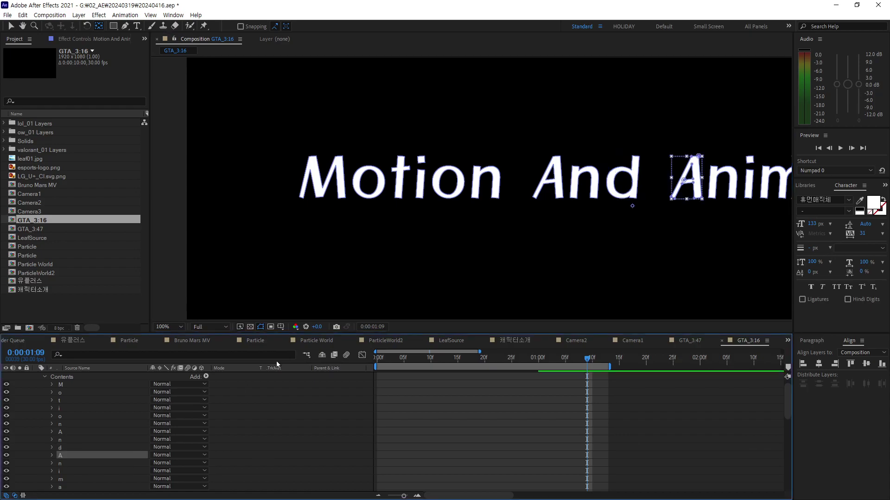
left_click_drag(632, 206, 692, 184)
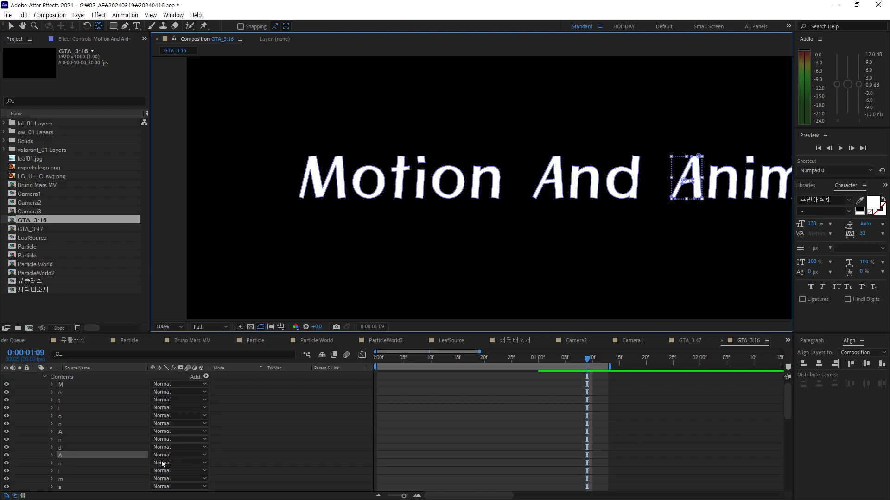
left_click(116, 463)
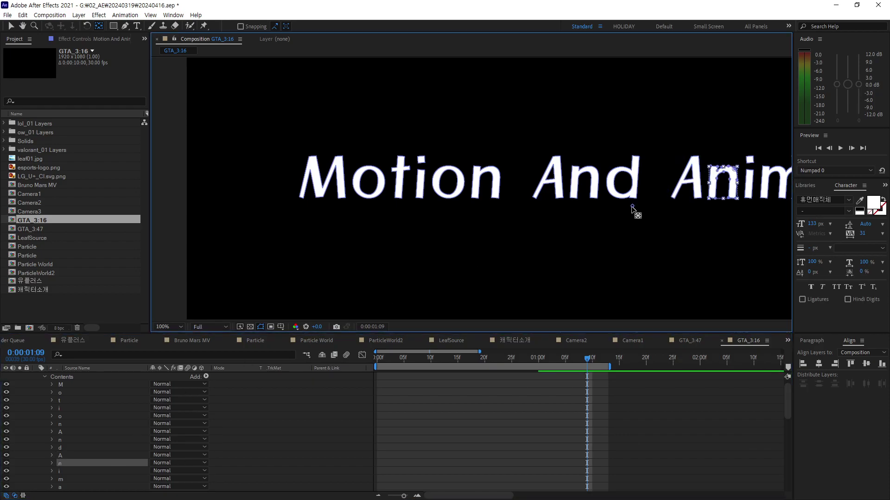
left_click_drag(640, 210, 699, 191)
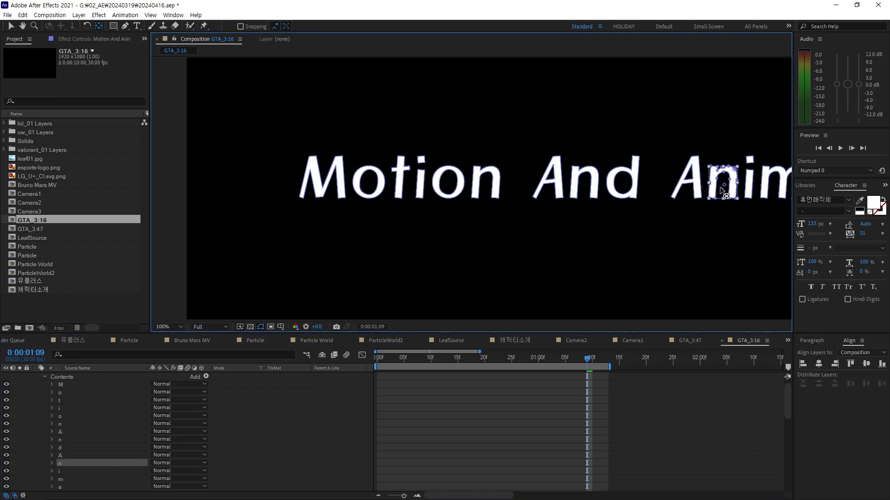
left_click(101, 471)
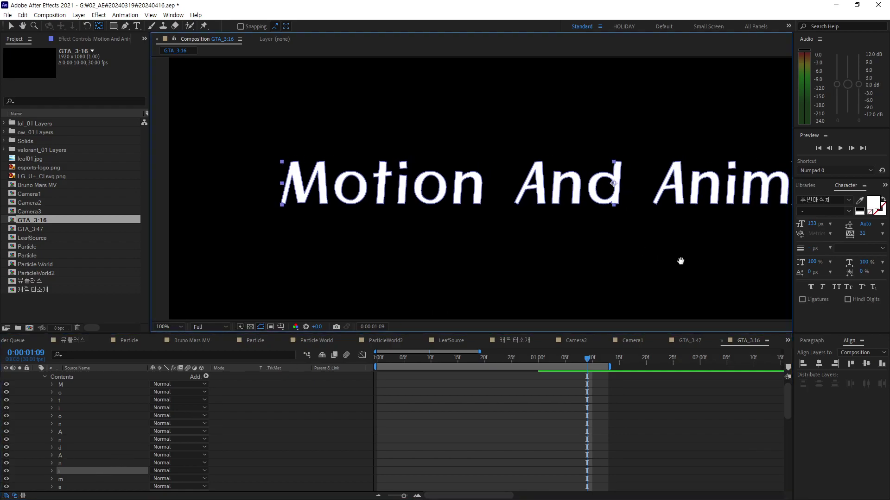
Step: Move the anchor points of the i, m and a letter groups onto their glyphs
left_click_drag(680, 258, 502, 268)
left_click_drag(428, 219, 546, 197)
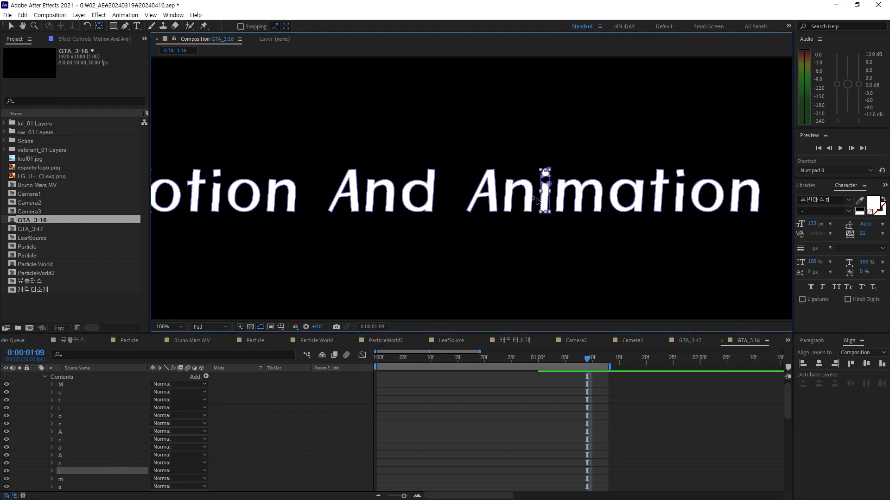
left_click(107, 479)
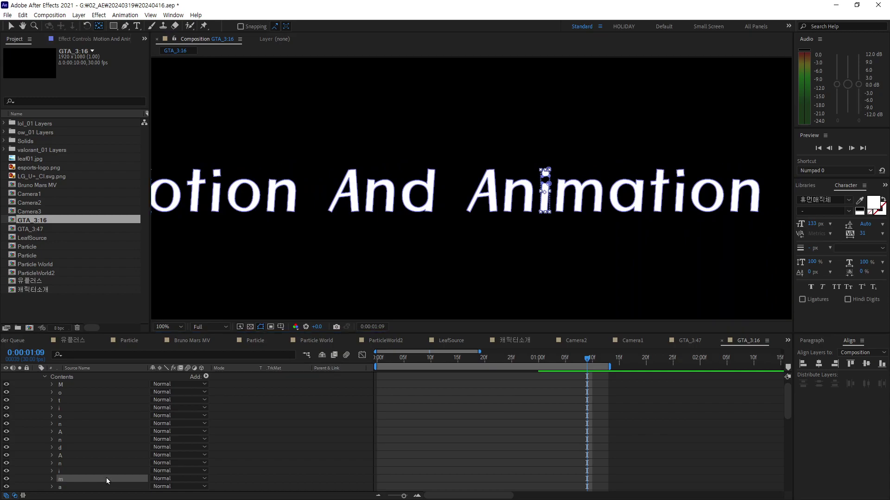
mouse_move(428, 220)
left_mouse_down()
mouse_move(559, 197)
mouse_move(581, 209)
left_mouse_up()
scroll(88, 478, "down", 5)
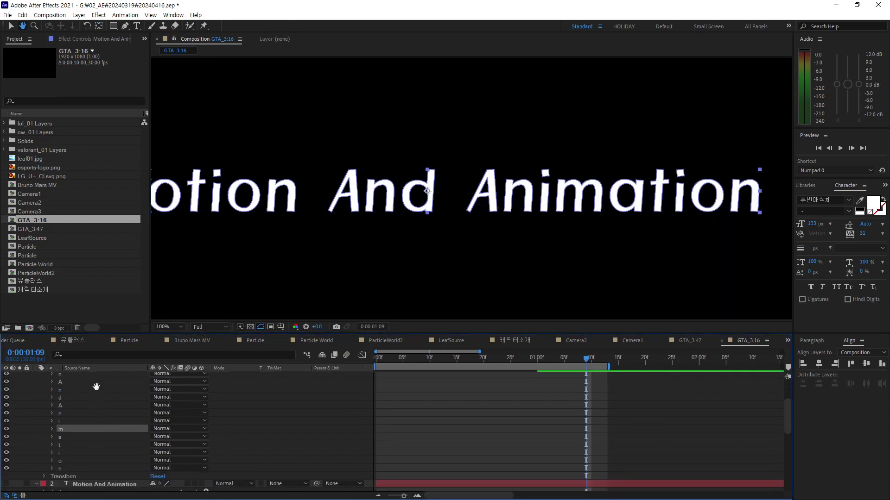
left_click(89, 413)
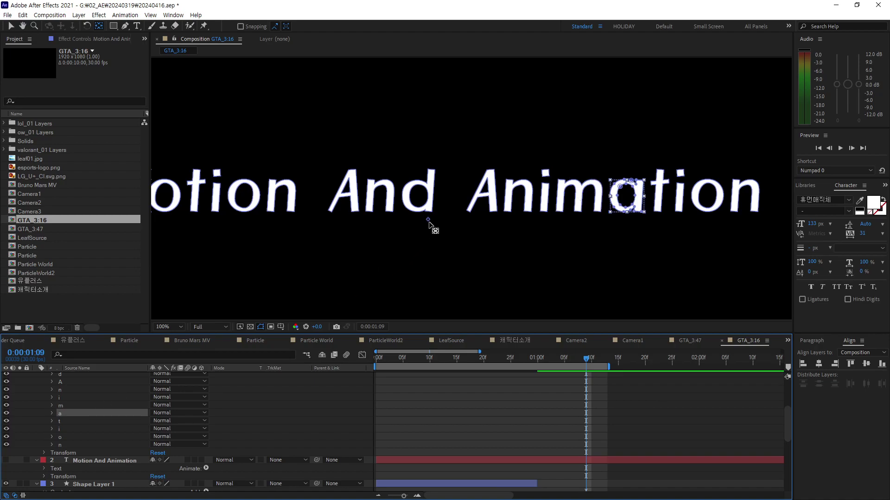
left_click_drag(428, 220, 565, 200)
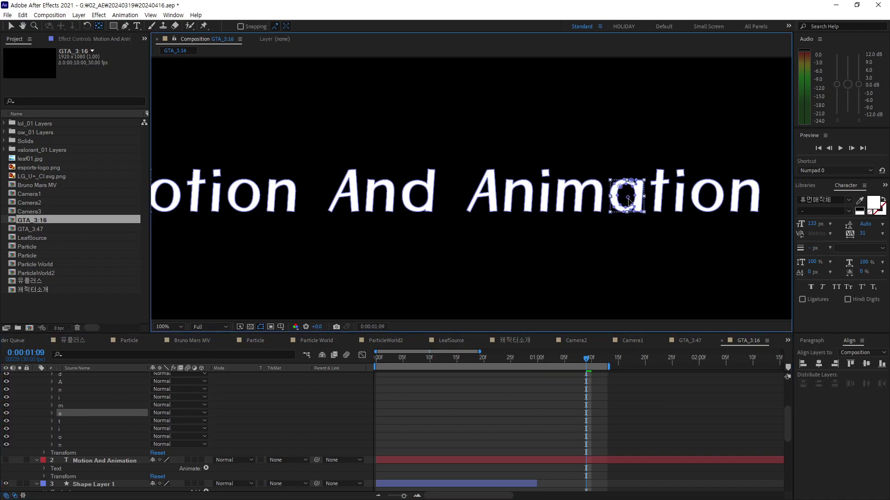
Step: Move the anchor points of t, the second i, o and final n onto their glyphs
left_click(74, 421)
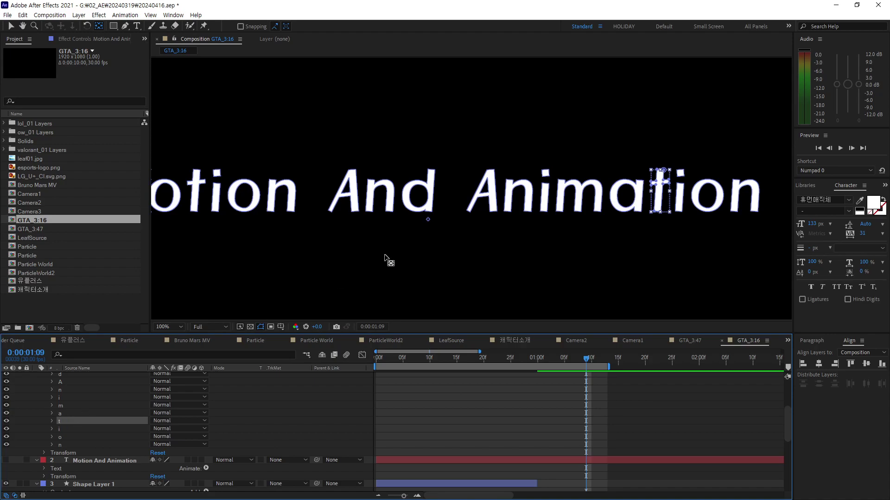
left_click_drag(427, 219, 452, 211)
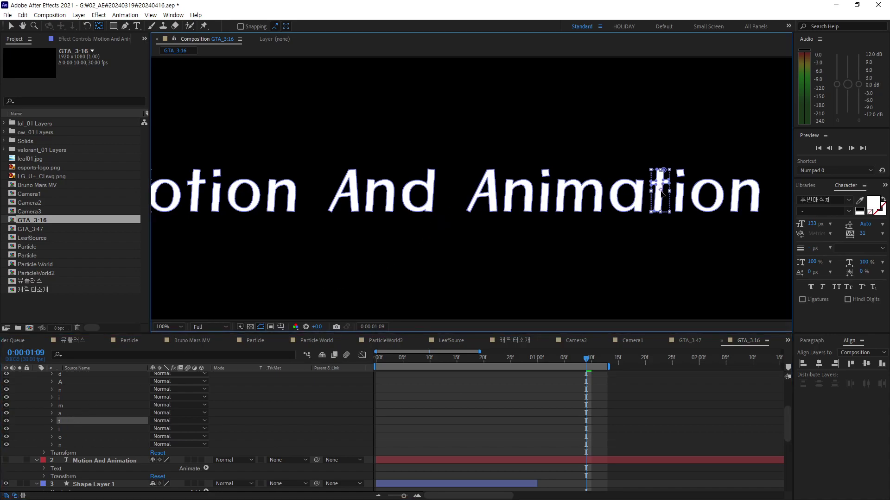
left_click(101, 430)
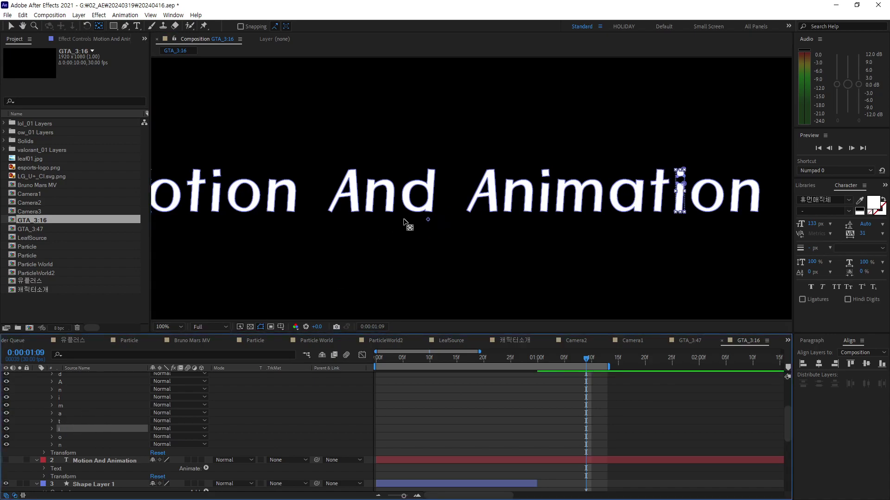
left_click_drag(680, 191, 676, 193)
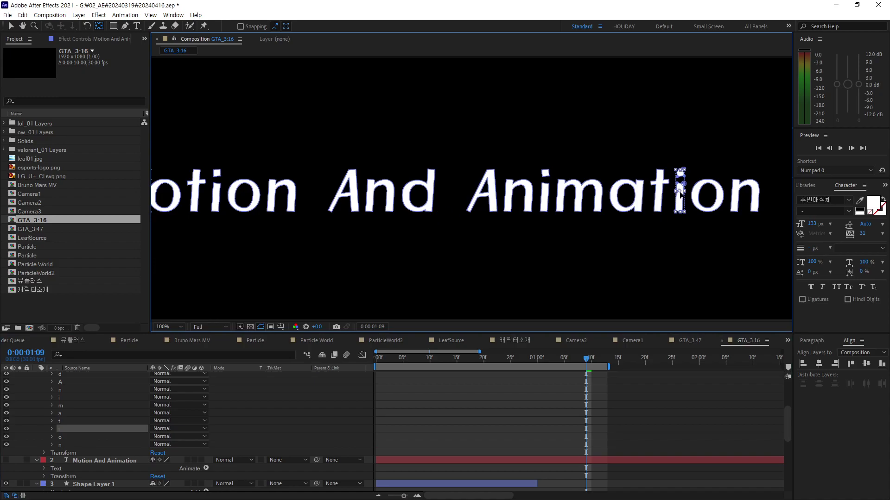
left_click(135, 435)
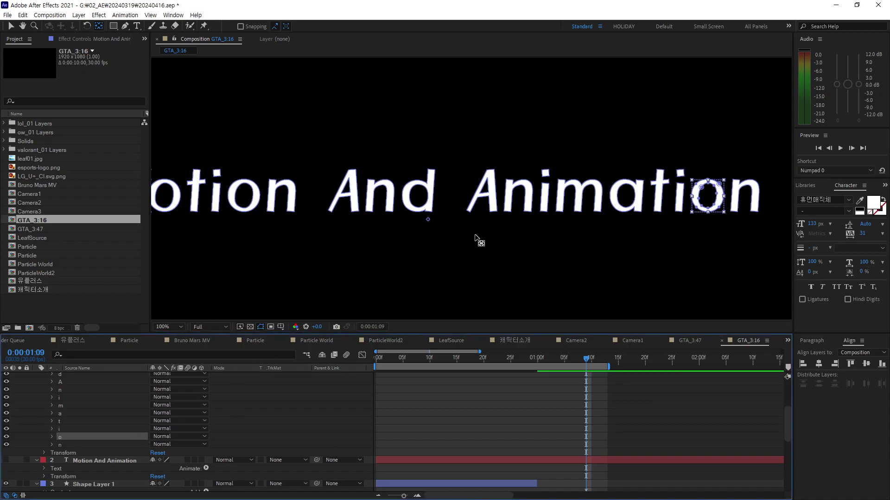
left_click_drag(428, 220, 456, 207)
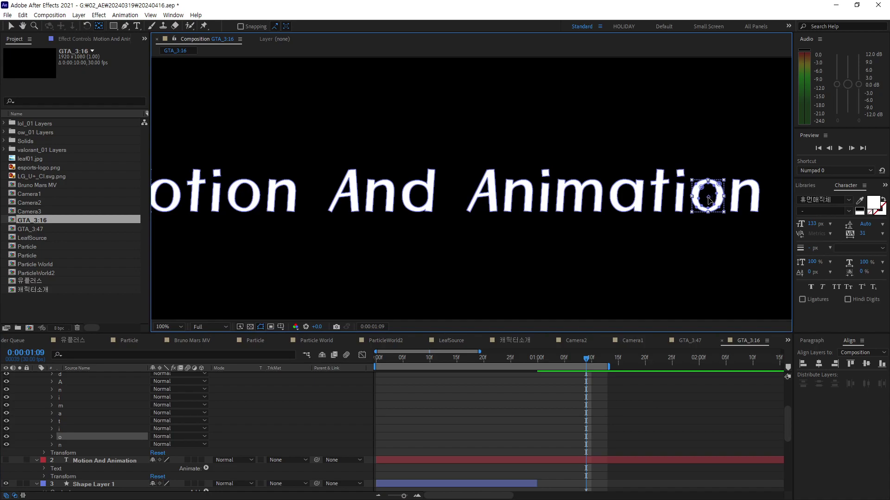
left_click_drag(708, 201, 708, 200)
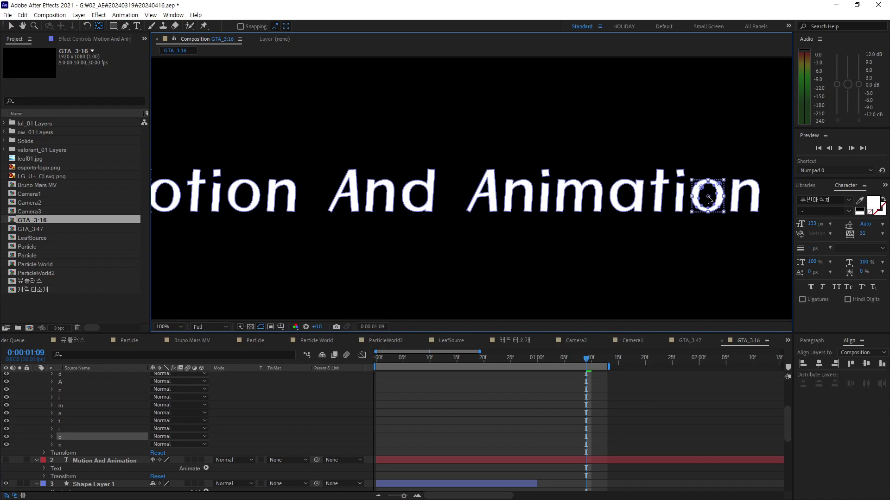
left_click(105, 445)
left_click_drag(428, 220, 627, 202)
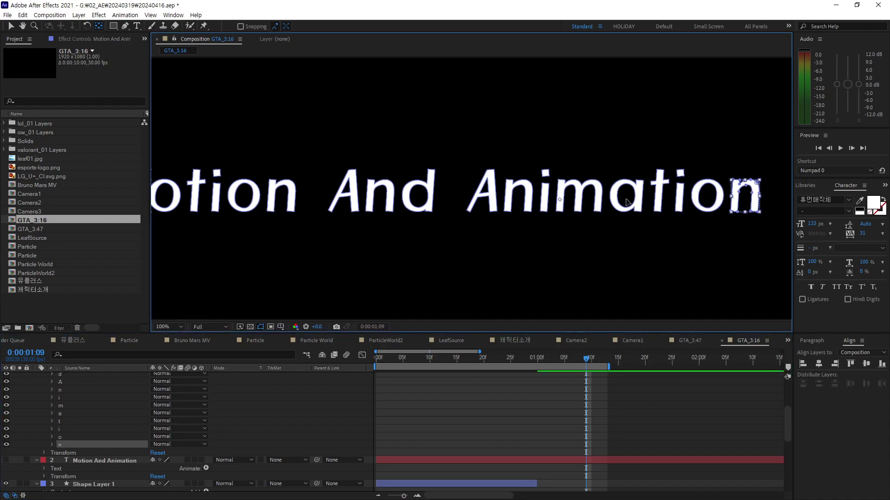
left_click_drag(726, 205, 746, 196)
left_click_drag(421, 238, 453, 240)
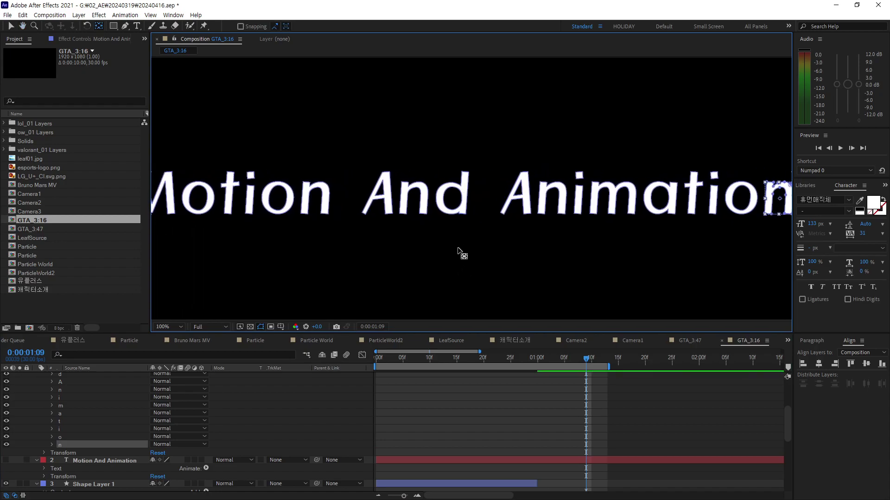
left_click(457, 248, "alt")
Step: Pan the viewer so the full GTA_3:16 frame and Motion And Animation title are visible
left_click_drag(482, 204, 466, 282)
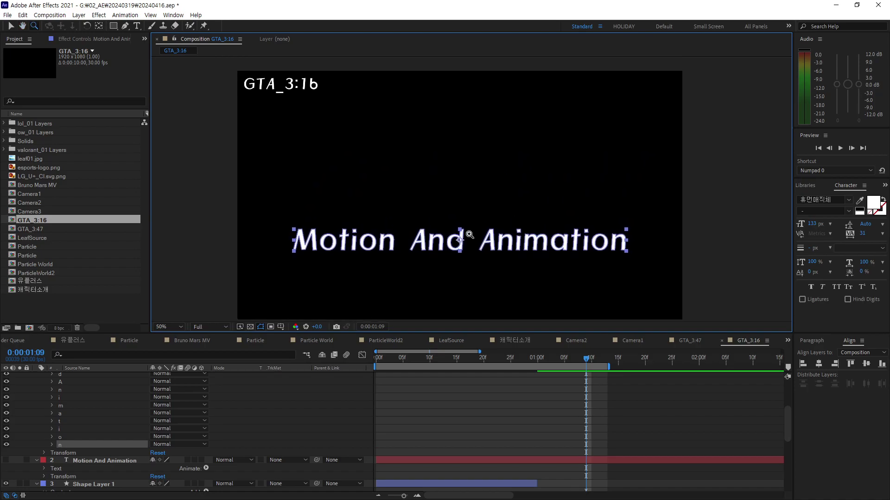